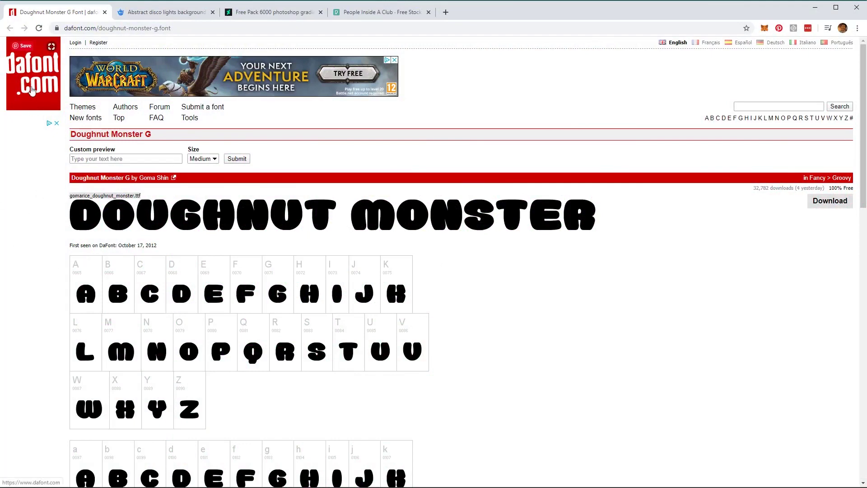
Look through the disco lights background, gradient pack and club people resource pages, and switch to Photoshop
{"action": "left_click", "coordinate": [176, 20]}
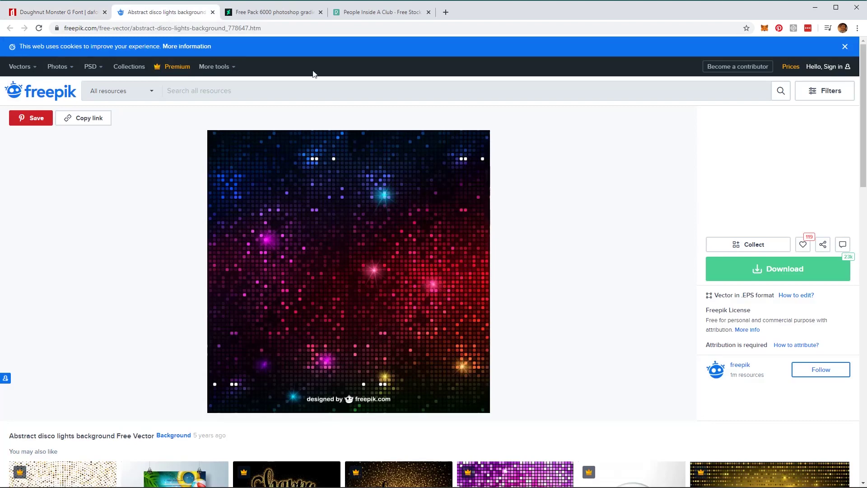
{"action": "left_click", "coordinate": [294, 14]}
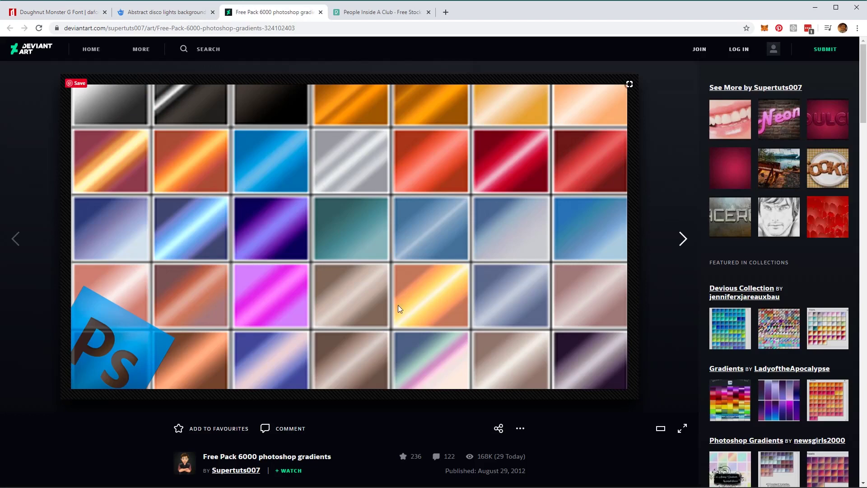
{"action": "left_click", "coordinate": [388, 14]}
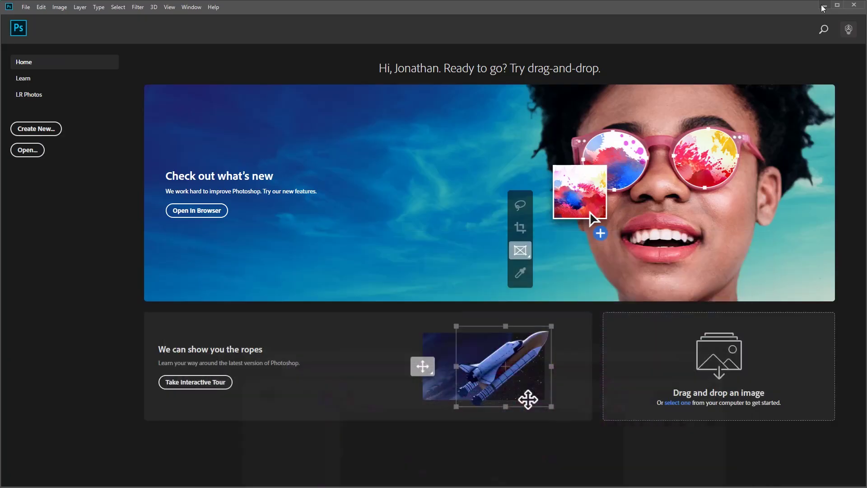
{"action": "left_click", "coordinate": [814, 6]}
{"action": "scroll", "coordinate": [322, 258], "scroll_direction": "down", "scroll_amount": 1}
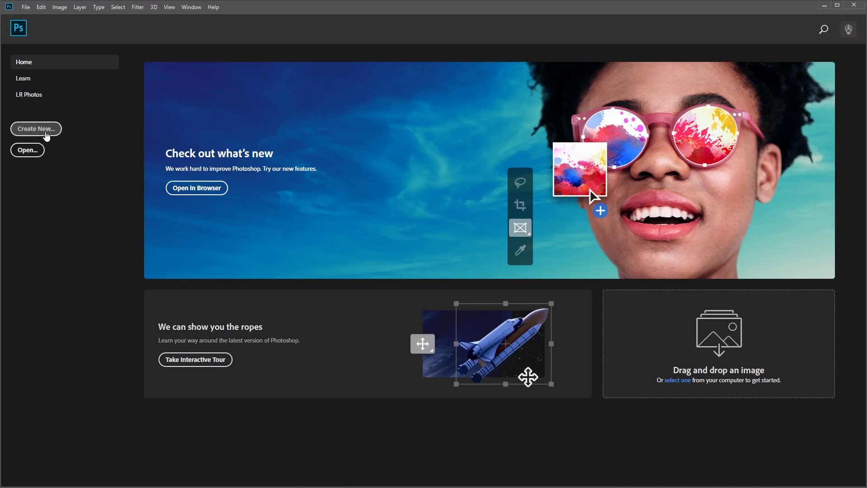
Create a new document 35 pixels wide and 35 pixels high
{"action": "left_click", "coordinate": [36, 129]}
{"action": "key", "text": "Tab"}
{"action": "key", "text": "Tab"}
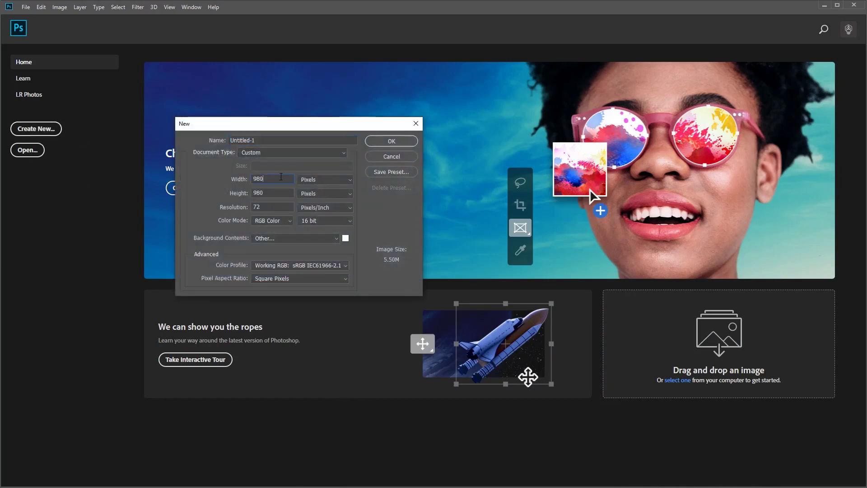
{"action": "type", "text": "35"}
{"action": "key", "text": "Tab"}
{"action": "type", "text": "35"}
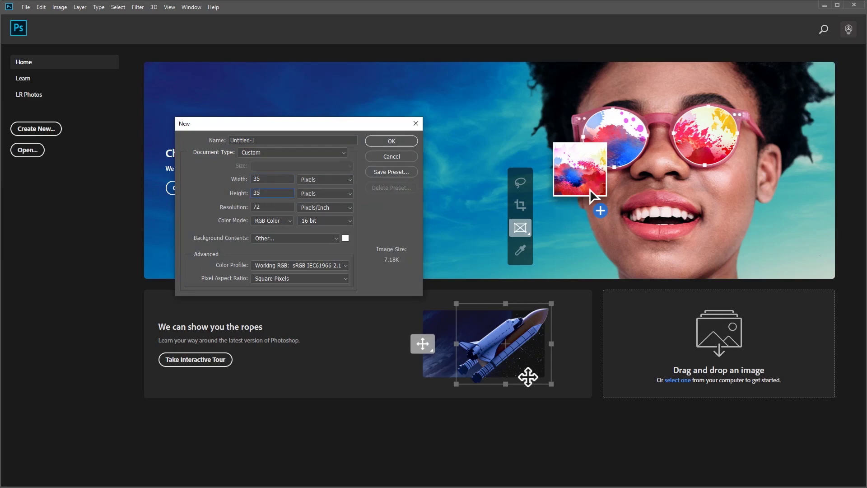
{"action": "left_click", "coordinate": [391, 141]}
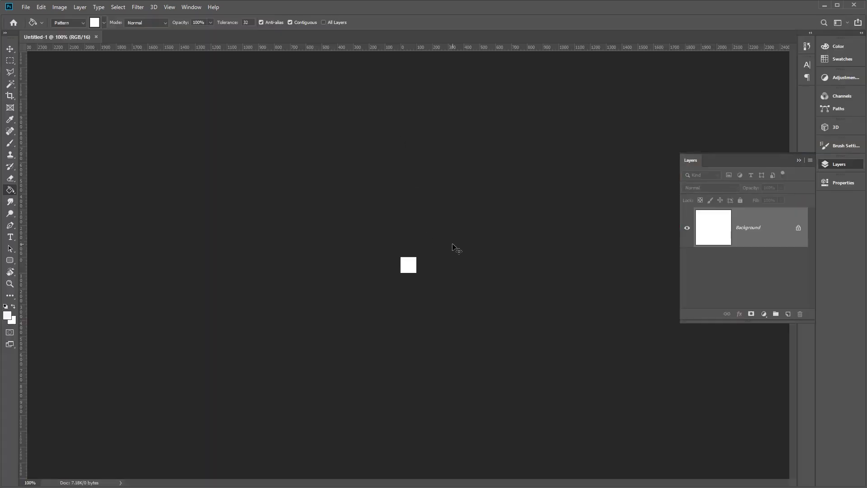
Select a one-pixel frame along the canvas edge by marquee-selecting the interior and inverting the selection
{"action": "key", "text": "ctrl+plus"}
{"action": "key", "text": "ctrl+plus"}
{"action": "key", "text": "ctrl+plus"}
{"action": "key", "text": "ctrl+plus"}
{"action": "key", "text": "ctrl+plus"}
{"action": "key", "text": "ctrl+plus"}
{"action": "key", "text": "ctrl+plus"}
{"action": "key", "text": "ctrl+plus"}
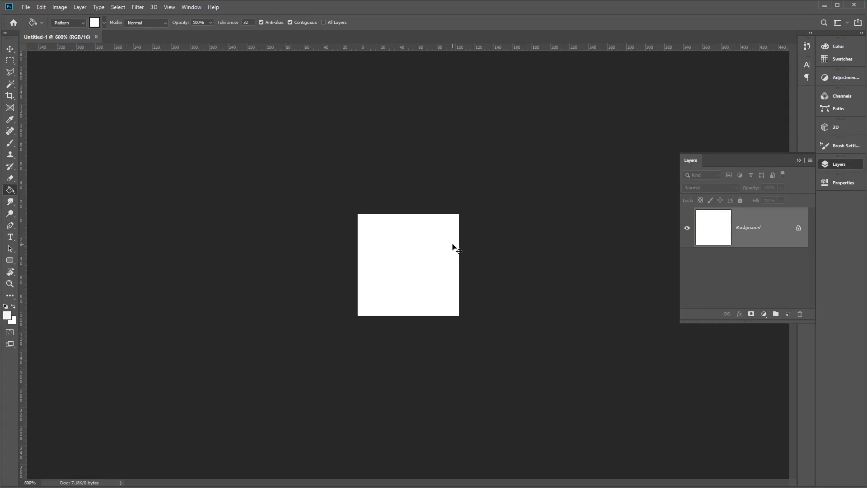
{"action": "key", "text": "ctrl+plus"}
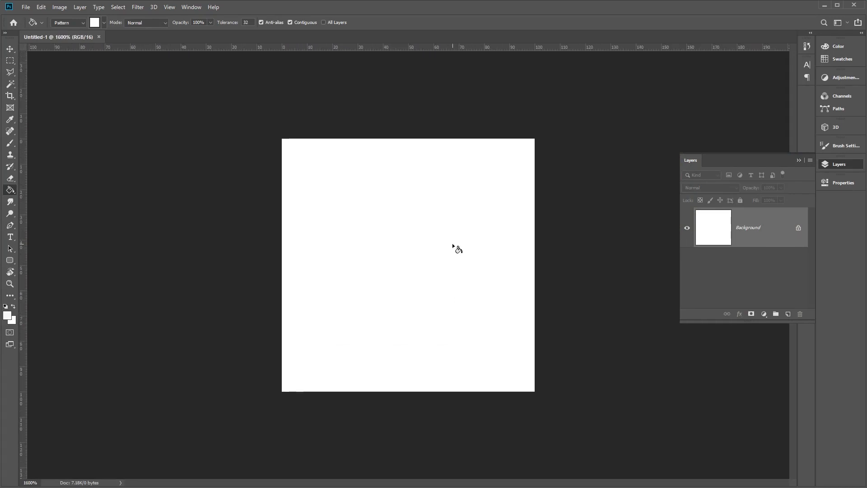
{"action": "left_click", "coordinate": [10, 60]}
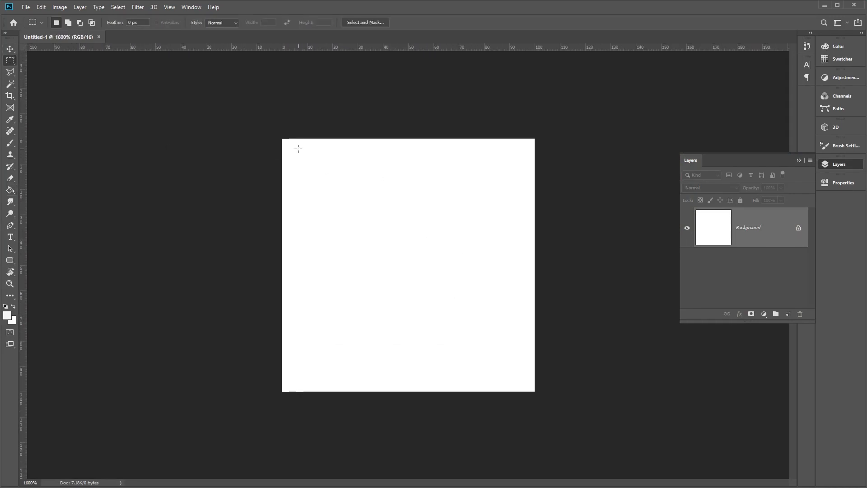
{"action": "left_click_drag", "start_coordinate": [288, 145], "coordinate": [463, 336]}
{"action": "left_click", "coordinate": [323, 171]}
{"action": "left_click_drag", "start_coordinate": [289, 146], "coordinate": [526, 383]}
{"action": "key", "text": "ctrl+shift+i"}
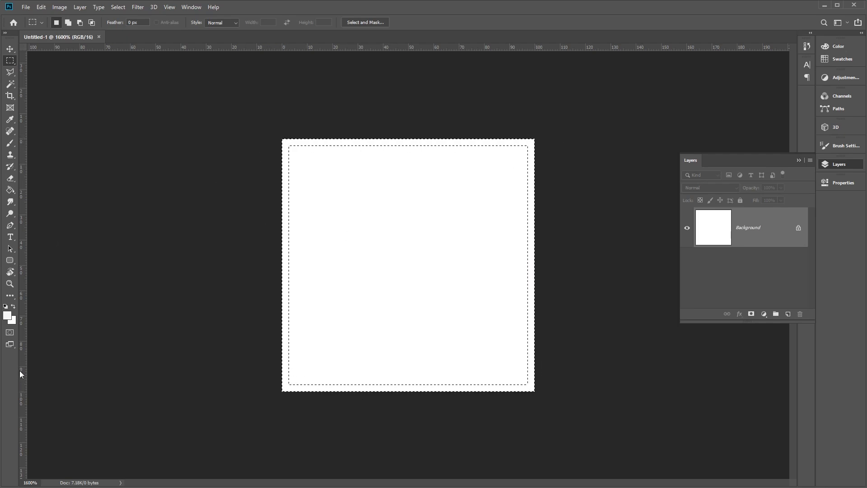
Fill the selected outer frame with foreground colour 020202 and deselect it
{"action": "left_click", "coordinate": [11, 318]}
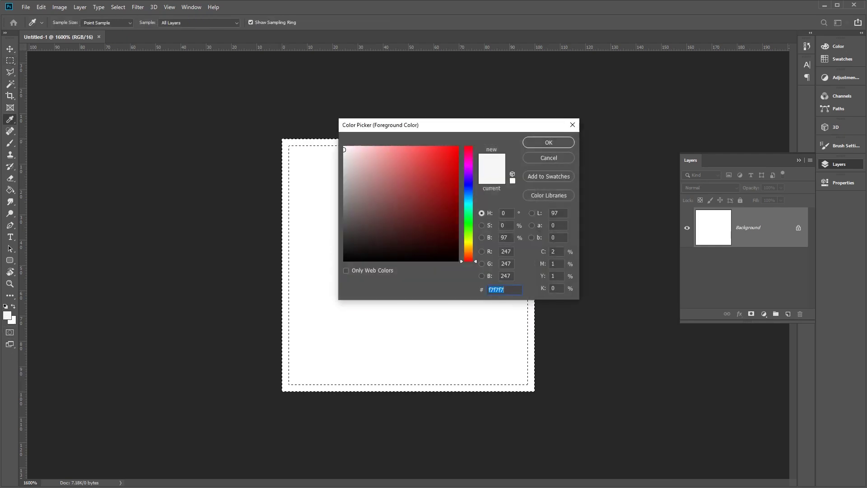
{"action": "left_click", "coordinate": [522, 287]}
{"action": "type", "text": "020202"}
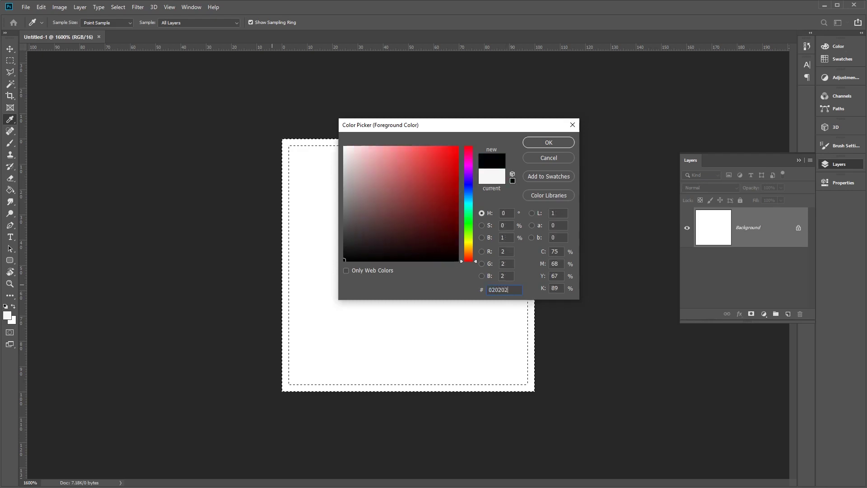
{"action": "left_click", "coordinate": [549, 143]}
{"action": "key", "text": "m"}
{"action": "key", "text": "g"}
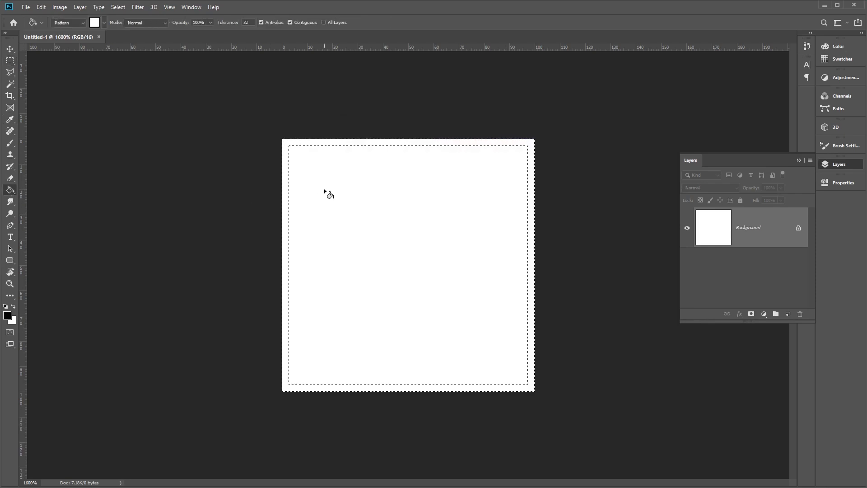
{"action": "left_click", "coordinate": [287, 152]}
{"action": "key", "text": "m"}
{"action": "key", "text": "ctrl+d"}
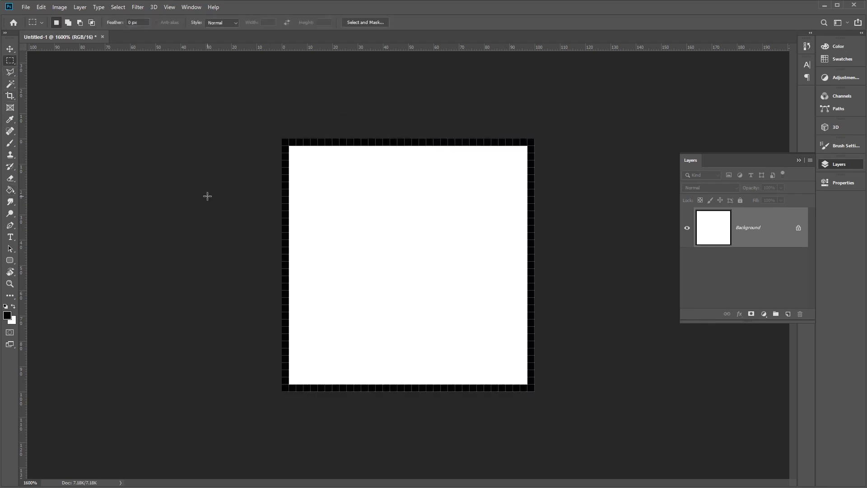
Select a one-pixel ring just inside the black frame, inverting an inner marquee and subtracting the black edges
{"action": "left_click_drag", "start_coordinate": [296, 154], "coordinate": [520, 376]}
{"action": "key", "text": "ctrl+shift+i"}
{"action": "left_click_drag", "start_coordinate": [282, 139], "coordinate": [288, 414]}
{"action": "mouse_move", "coordinate": [534, 391]}
{"action": "left_mouse_down"}
{"action": "mouse_move", "coordinate": [594, 393]}
{"action": "mouse_move", "coordinate": [537, 187]}
{"action": "mouse_move", "coordinate": [535, 128]}
{"action": "mouse_move", "coordinate": [128, 147]}
{"action": "mouse_move", "coordinate": [130, 139]}
{"action": "left_mouse_up"}
Fill the ring inside the black frame with foreground colour 373737 and deselect it
{"action": "left_click", "coordinate": [10, 190]}
{"action": "left_click", "coordinate": [7, 315]}
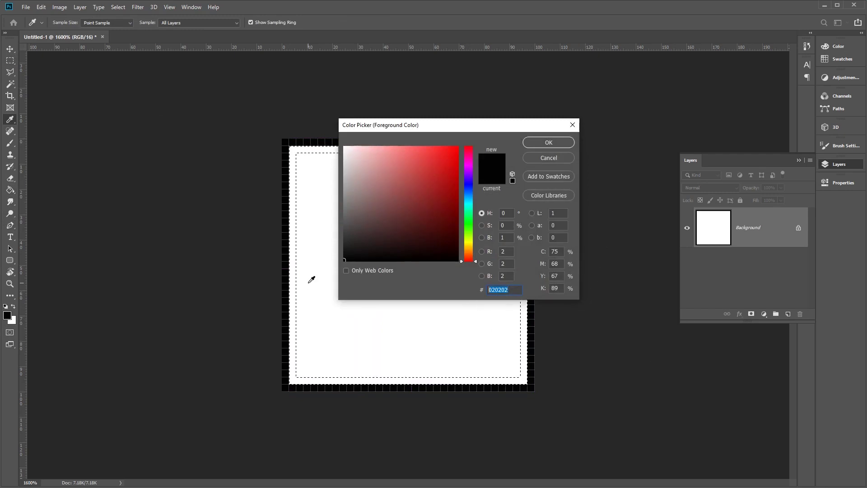
{"action": "type", "text": "373737"}
{"action": "left_click", "coordinate": [561, 142]}
{"action": "key", "text": "g"}
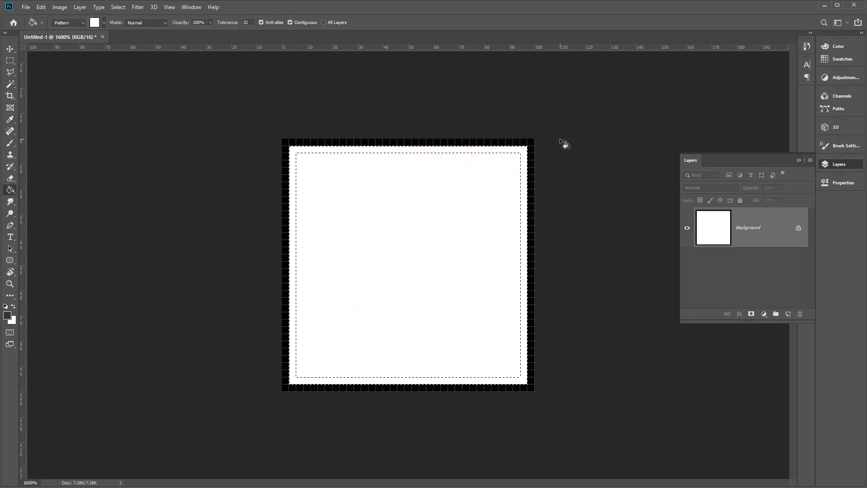
{"action": "left_click", "coordinate": [515, 150]}
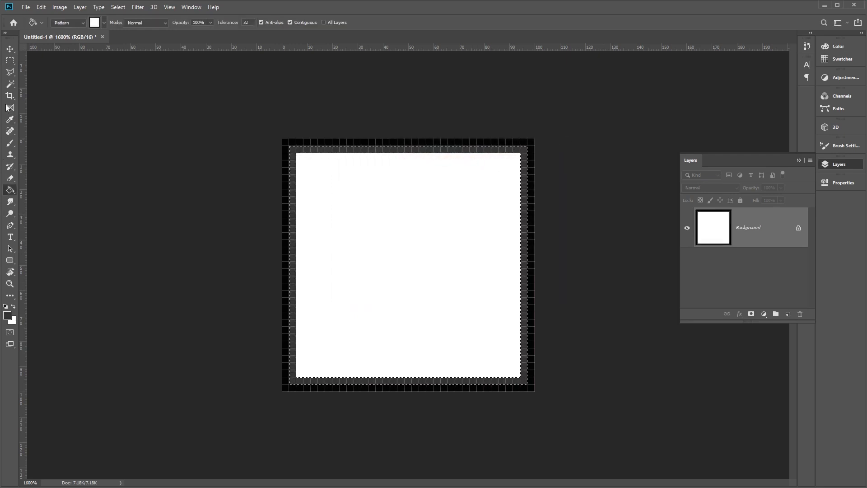
{"action": "key", "text": "m"}
{"action": "left_click", "coordinate": [425, 280]}
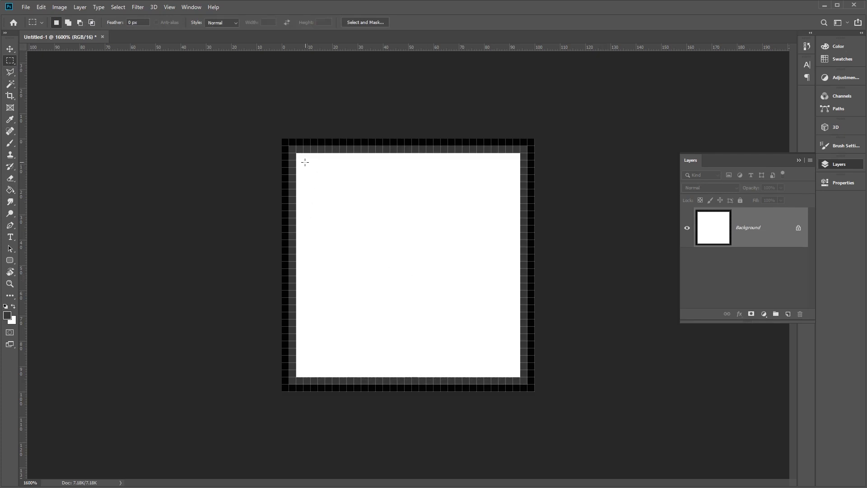
Select a one-pixel ring inside the dark grey one, subtracting both outer rings from the inverted inner marquee
{"action": "left_click_drag", "start_coordinate": [475, 333], "coordinate": [513, 369]}
{"action": "key", "text": "alt"}
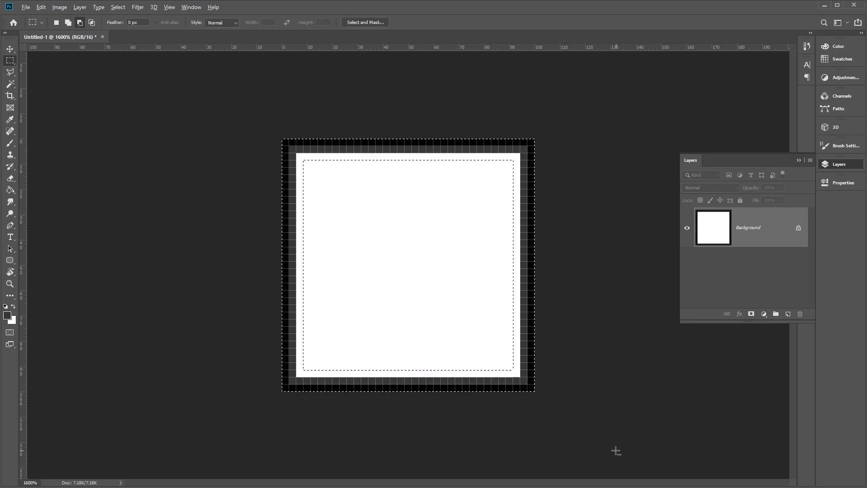
{"action": "left_click_drag", "start_coordinate": [536, 392], "coordinate": [212, 377]}
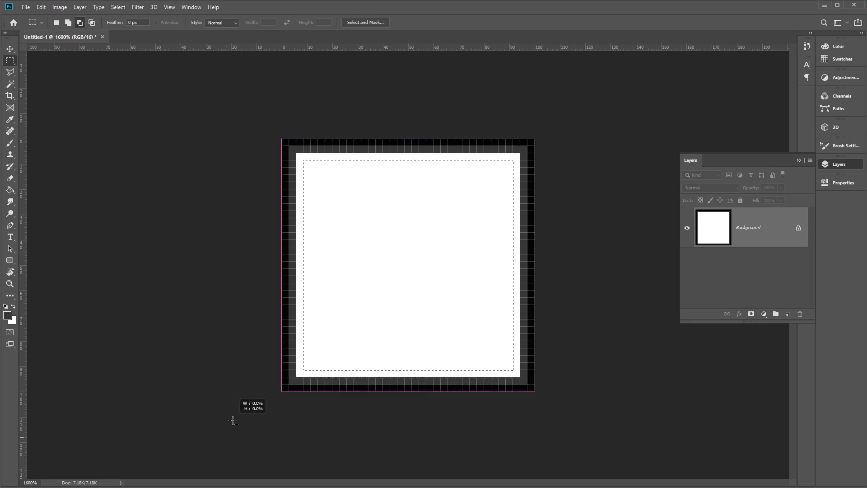
{"action": "left_click_drag", "start_coordinate": [233, 420], "coordinate": [290, 89]}
{"action": "left_click_drag", "start_coordinate": [250, 94], "coordinate": [551, 147]}
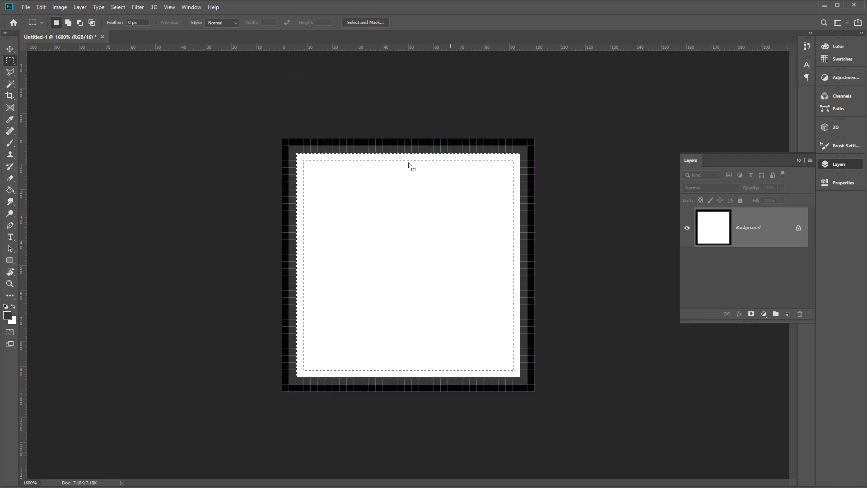
Fill the ring inside the dark grey one with foreground colour bababa and deselect it
{"action": "left_click", "coordinate": [8, 316]}
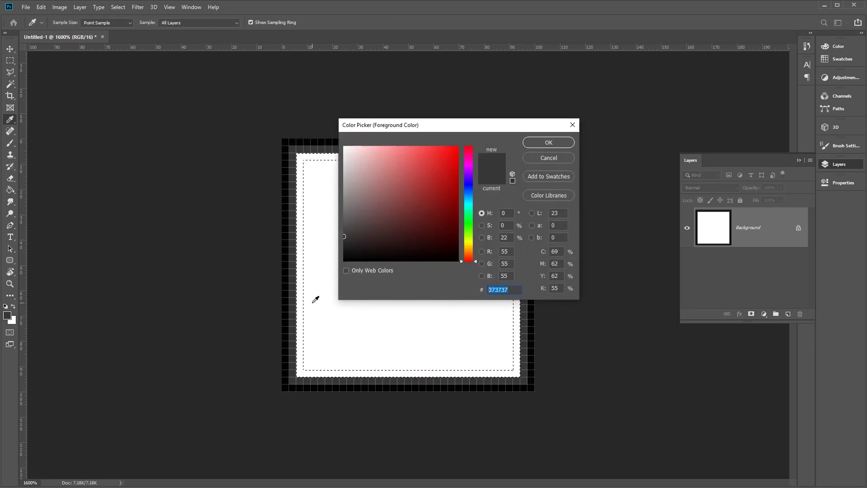
{"action": "type", "text": "bababa"}
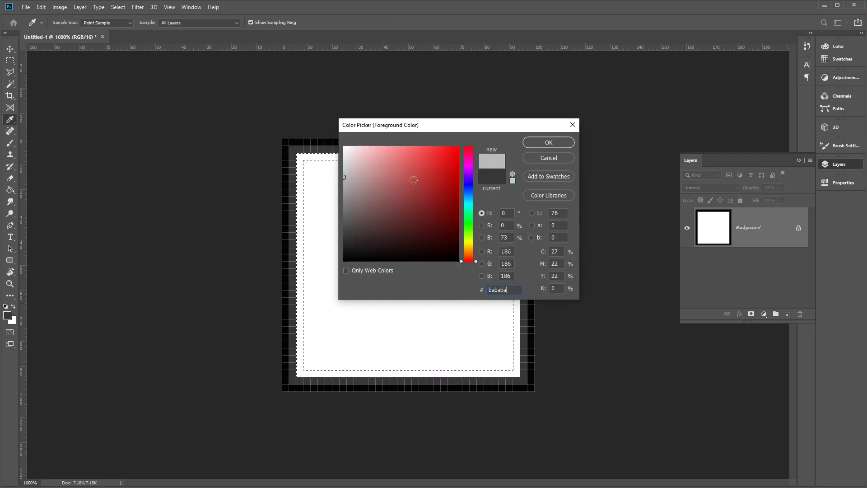
{"action": "left_click", "coordinate": [548, 142]}
{"action": "left_click", "coordinate": [10, 189]}
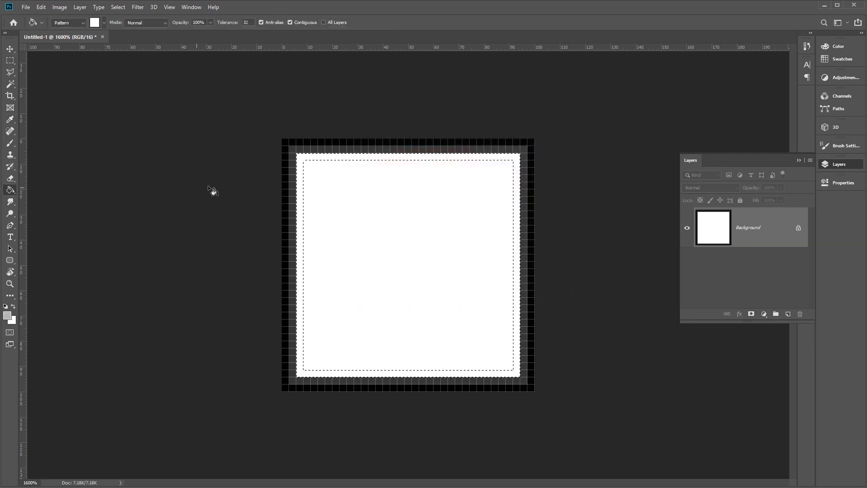
{"action": "left_click", "coordinate": [307, 158]}
{"action": "left_click", "coordinate": [10, 60]}
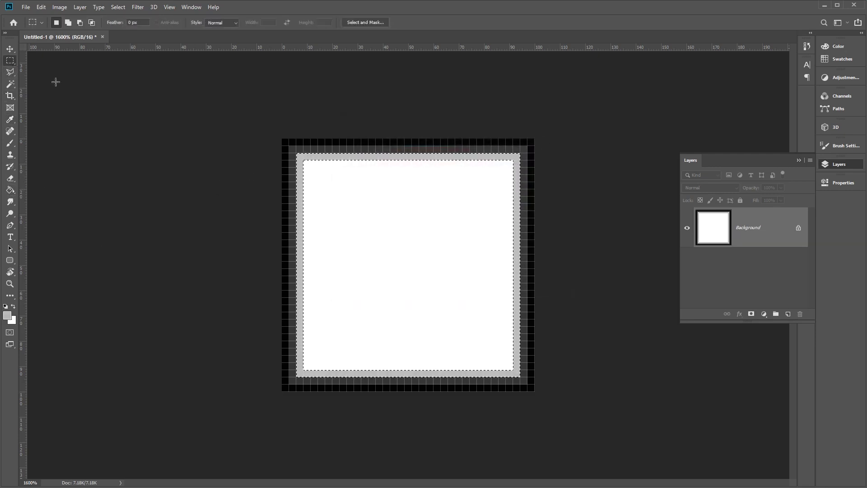
{"action": "left_click", "coordinate": [337, 186]}
Marquee-select the white area inside the light grey ring, fill the selection with colour f7f7f7 and deselect
{"action": "left_click_drag", "start_coordinate": [307, 162], "coordinate": [513, 369]}
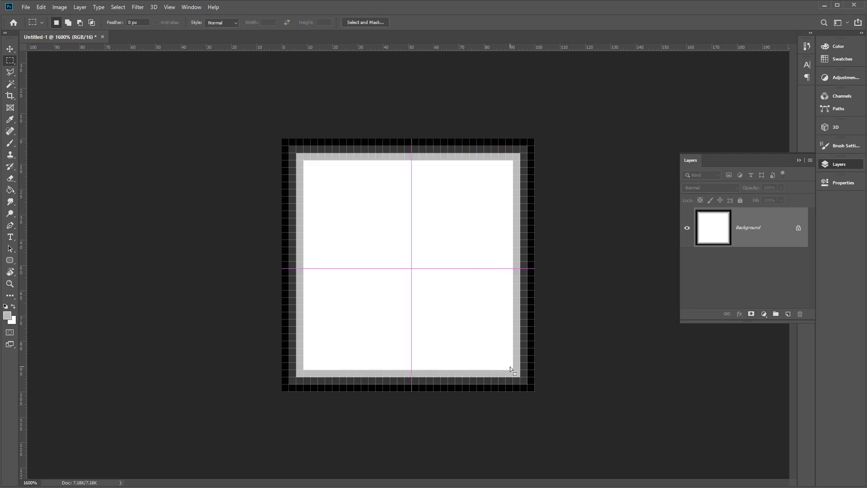
{"action": "left_click", "coordinate": [7, 314]}
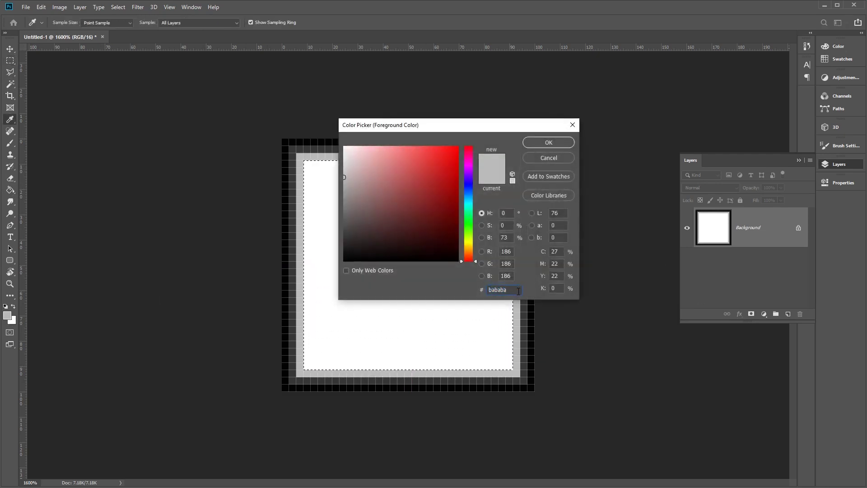
{"action": "type", "text": "f7f7f7"}
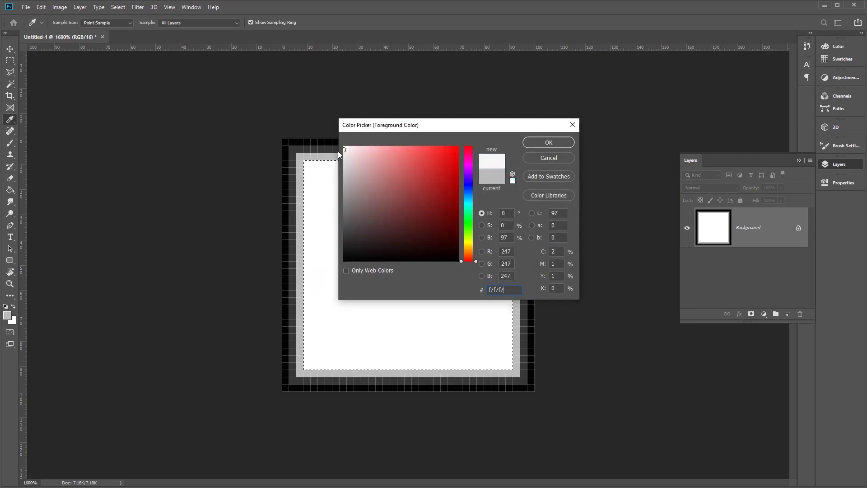
{"action": "left_click", "coordinate": [543, 145]}
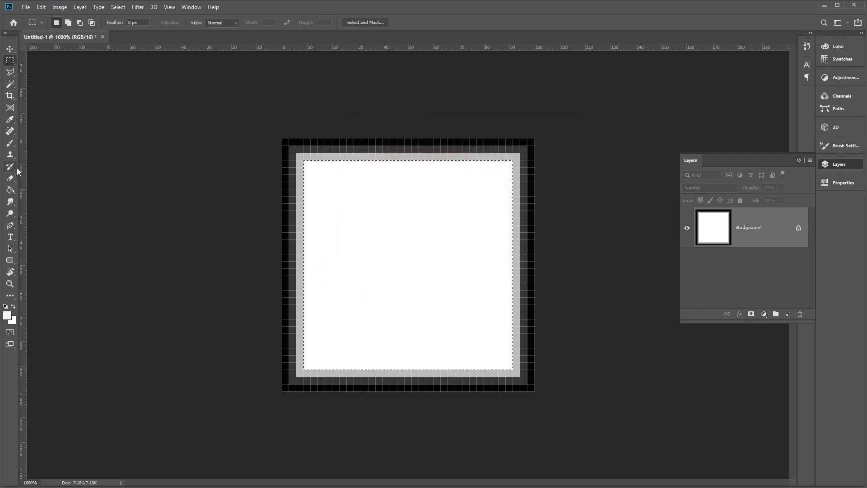
{"action": "left_click", "coordinate": [10, 190]}
{"action": "left_click", "coordinate": [430, 286]}
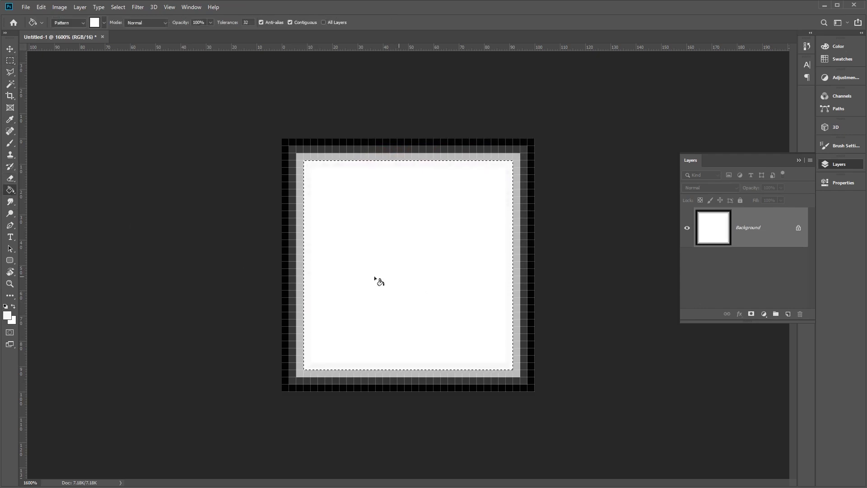
{"action": "left_click", "coordinate": [11, 62]}
{"action": "left_click", "coordinate": [239, 187]}
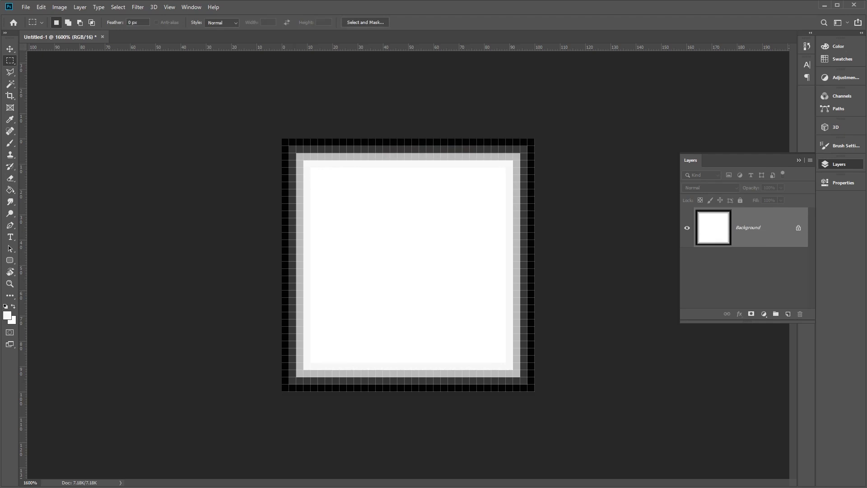
Define the finished tile as a pattern named "Bump"
{"action": "left_click", "coordinate": [42, 7]}
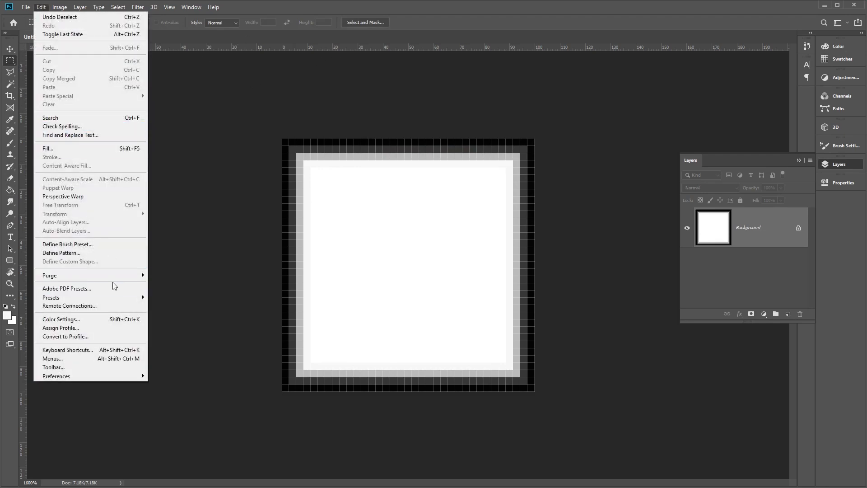
{"action": "left_click", "coordinate": [106, 254]}
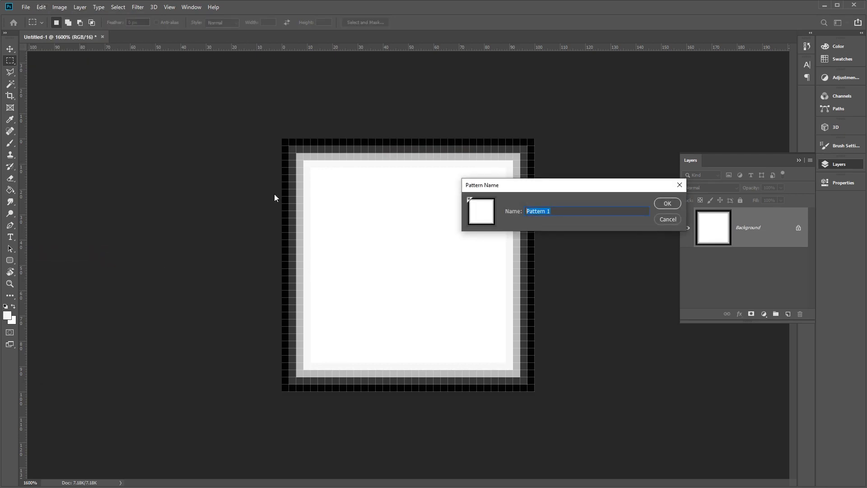
{"action": "type", "text": "Bump"}
{"action": "left_click", "coordinate": [662, 206]}
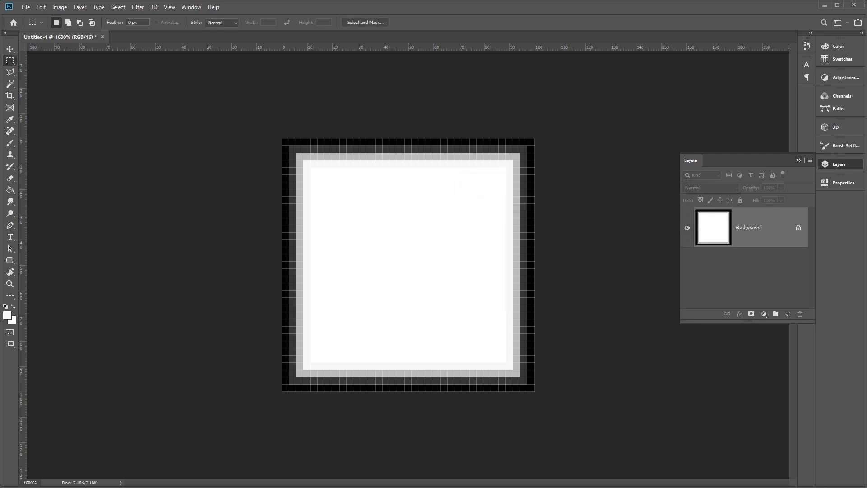
Create a new document 980 pixels wide and 980 pixels high
{"action": "left_click", "coordinate": [26, 7]}
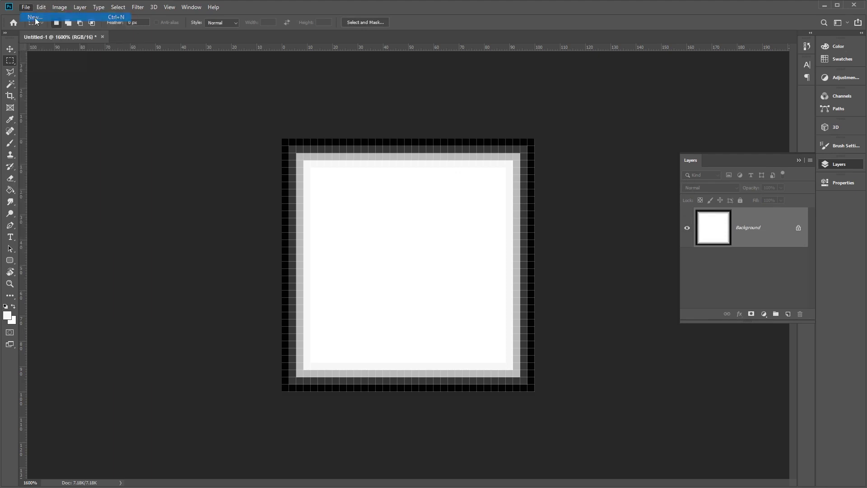
{"action": "left_click", "coordinate": [36, 17]}
{"action": "left_click", "coordinate": [289, 180]}
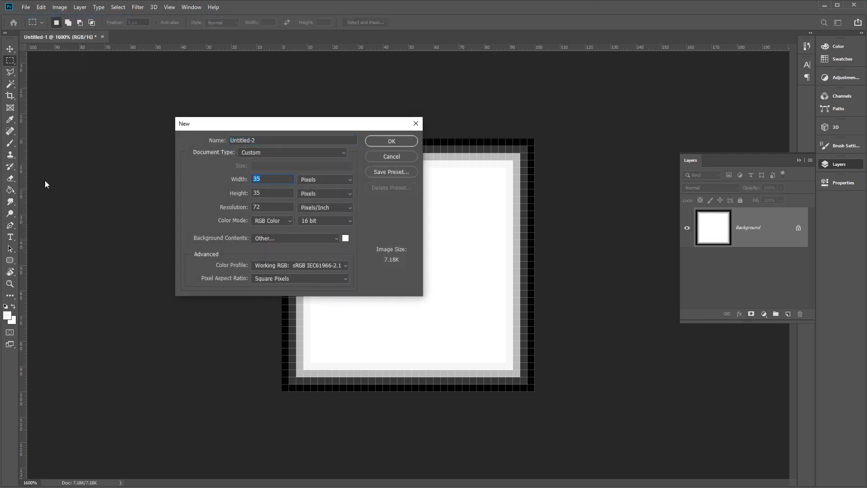
{"action": "type", "text": "980"}
{"action": "key", "text": "Tab"}
{"action": "type", "text": "980"}
{"action": "left_click", "coordinate": [388, 142]}
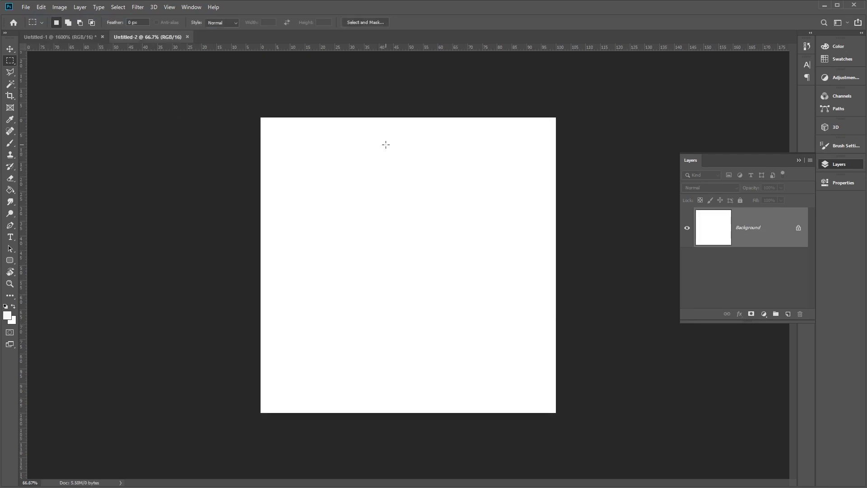
Fill the blank canvas with the Bump pattern using the Paint Bucket tool's Pattern source
{"action": "left_click", "coordinate": [10, 189]}
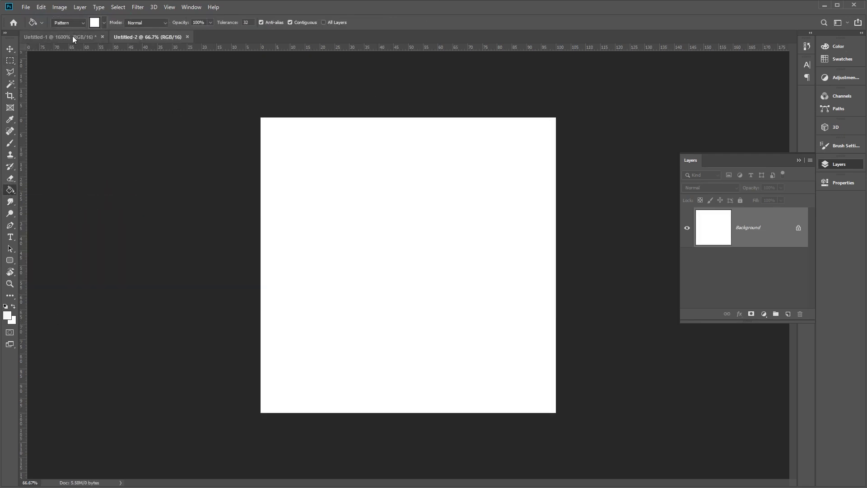
{"action": "left_click", "coordinate": [79, 24]}
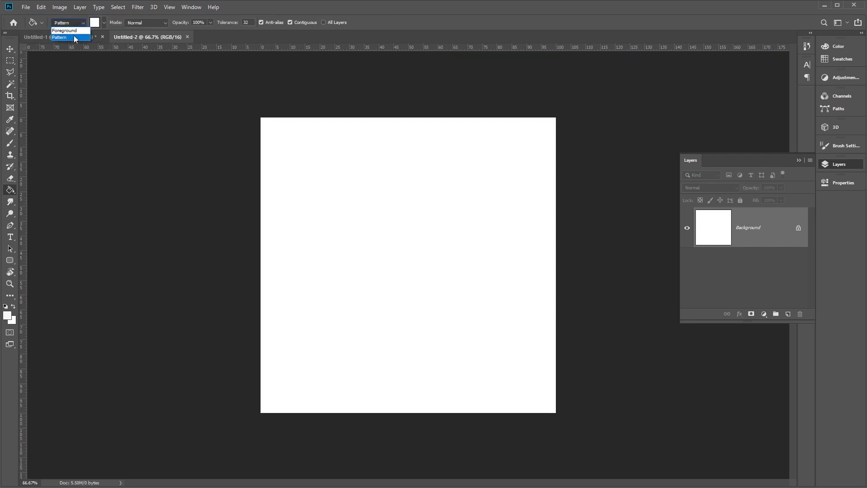
{"action": "left_click", "coordinate": [74, 37]}
{"action": "left_click", "coordinate": [104, 23]}
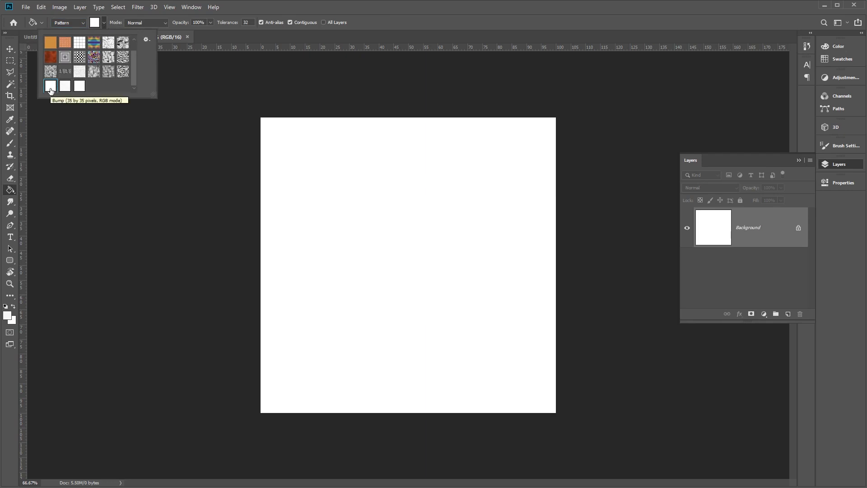
{"action": "left_click", "coordinate": [457, 7]}
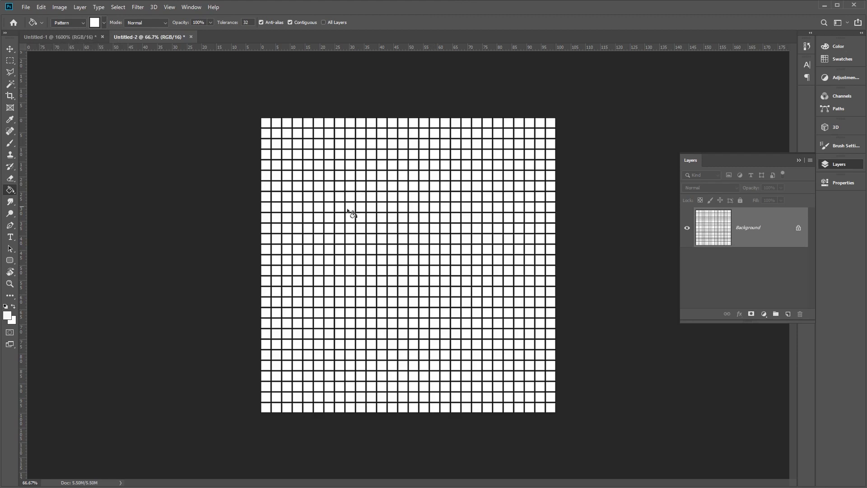
Save the tiled canvas as Bump_Texture.psd plus a JPEG copy, Bump_Texture.jpg, at quality 12 in the bump texture folder
{"action": "left_click", "coordinate": [25, 8]}
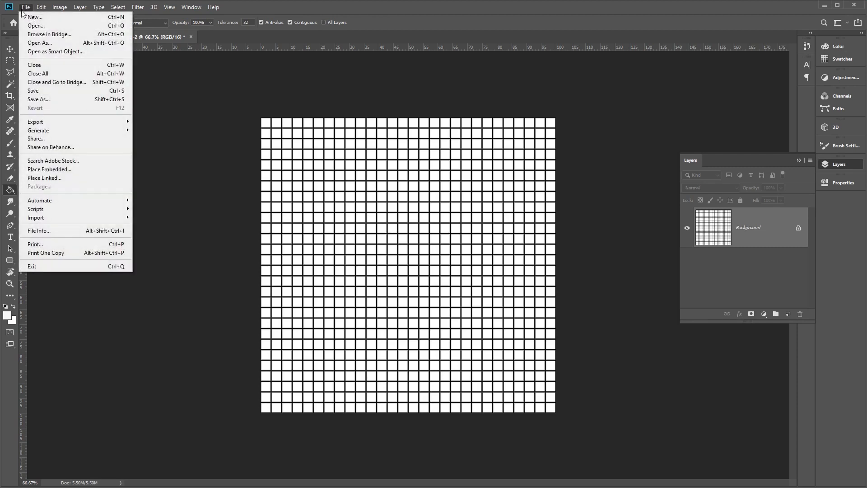
{"action": "left_click", "coordinate": [64, 100]}
{"action": "left_click", "coordinate": [237, 209]}
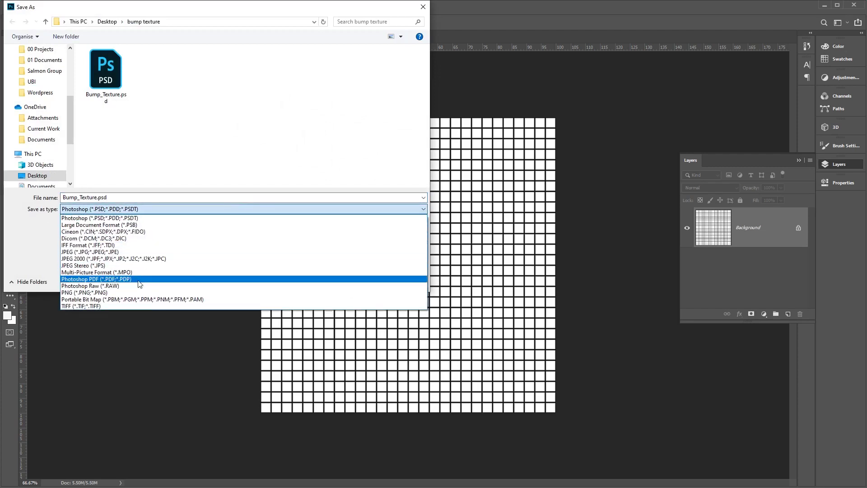
{"action": "left_click", "coordinate": [154, 252]}
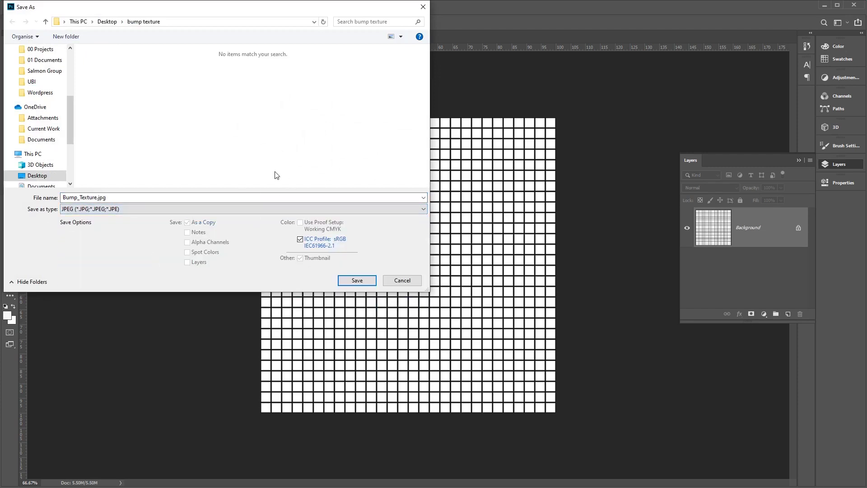
{"action": "left_click", "coordinate": [372, 282]}
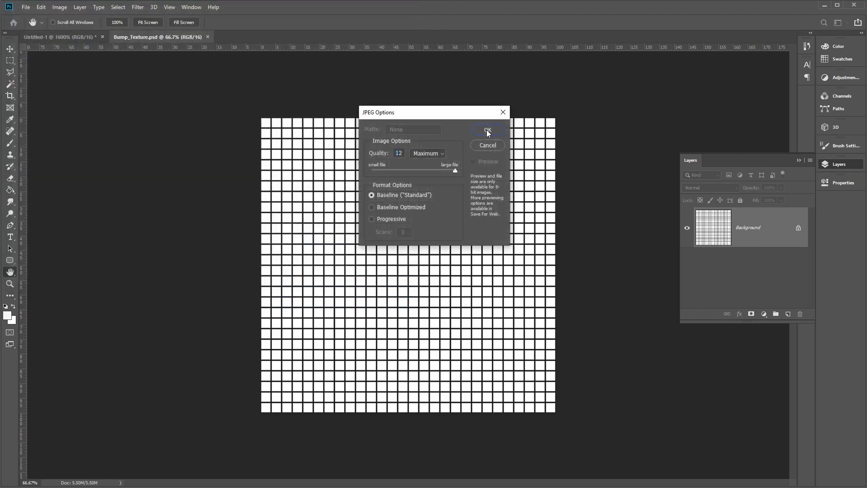
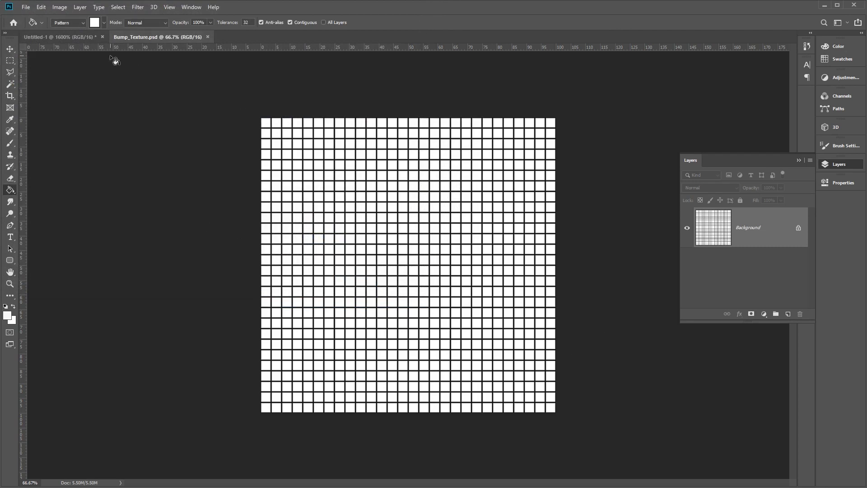
Create another new document 1000 pixels wide and 1000 pixels high
{"action": "left_click", "coordinate": [25, 7]}
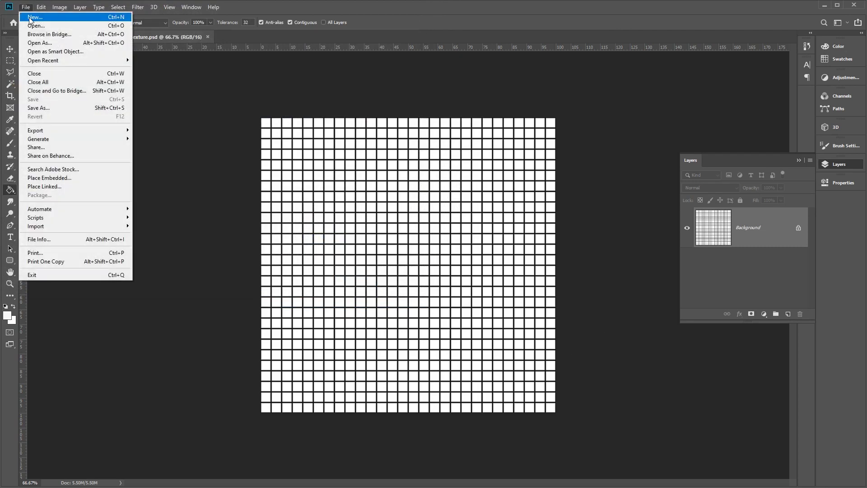
{"action": "left_click", "coordinate": [30, 18]}
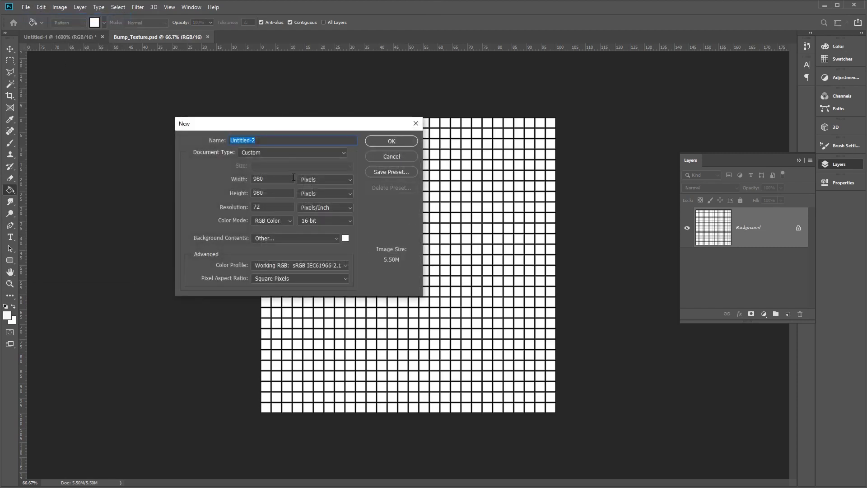
{"action": "left_click", "coordinate": [292, 178]}
{"action": "type", "text": "1000"}
{"action": "key", "text": "Tab"}
{"action": "type", "text": "1000"}
{"action": "left_click", "coordinate": [388, 141]}
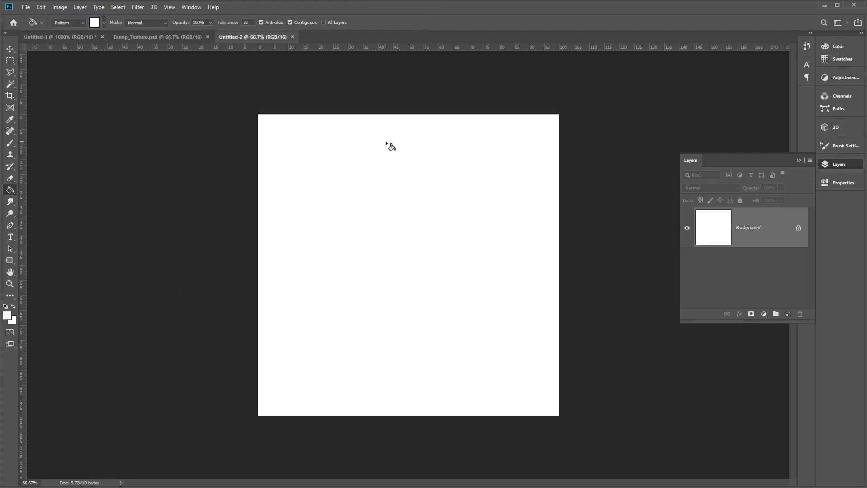
Duplicate the Background layer and name the copy BG
{"action": "right_click", "coordinate": [768, 232]}
{"action": "left_click", "coordinate": [798, 249]}
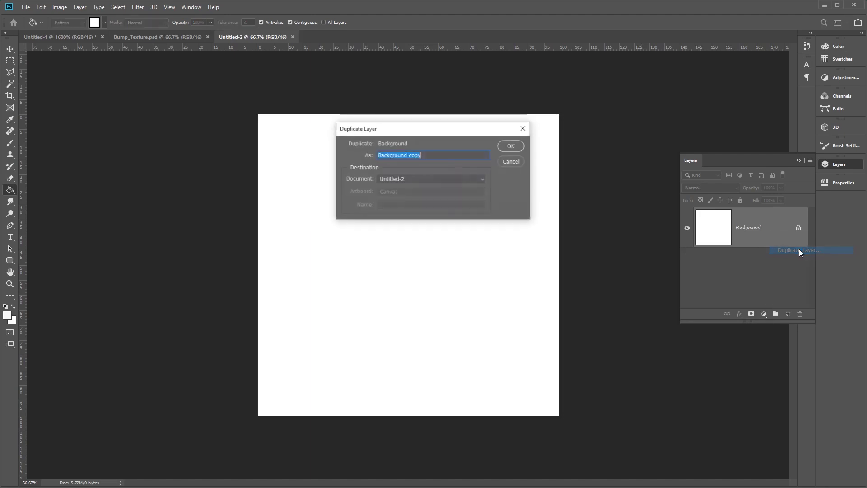
{"action": "type", "text": "BG"}
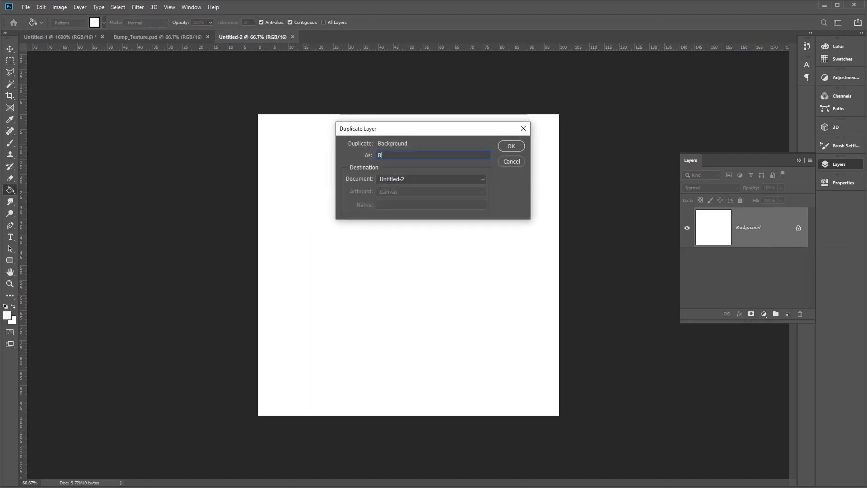
{"action": "key", "text": "Return"}
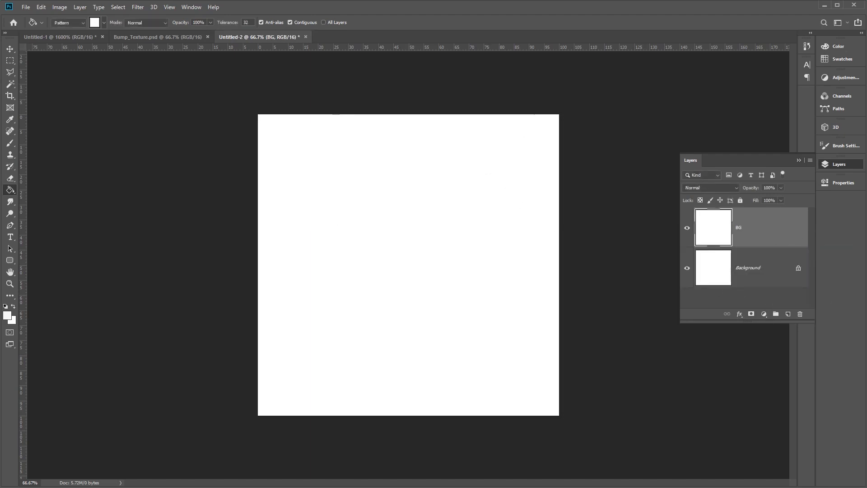
Open the blending options of the BG layer and enable a Gradient Overlay effect
{"action": "right_click", "coordinate": [770, 228]}
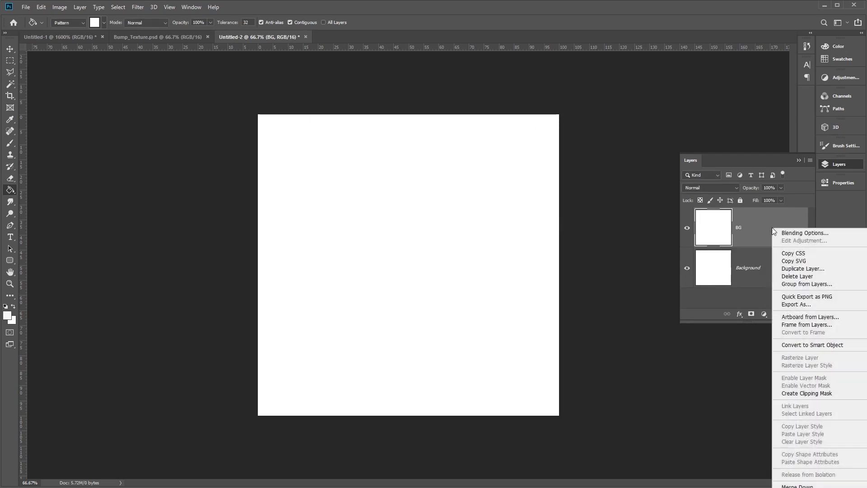
{"action": "left_click", "coordinate": [759, 219]}
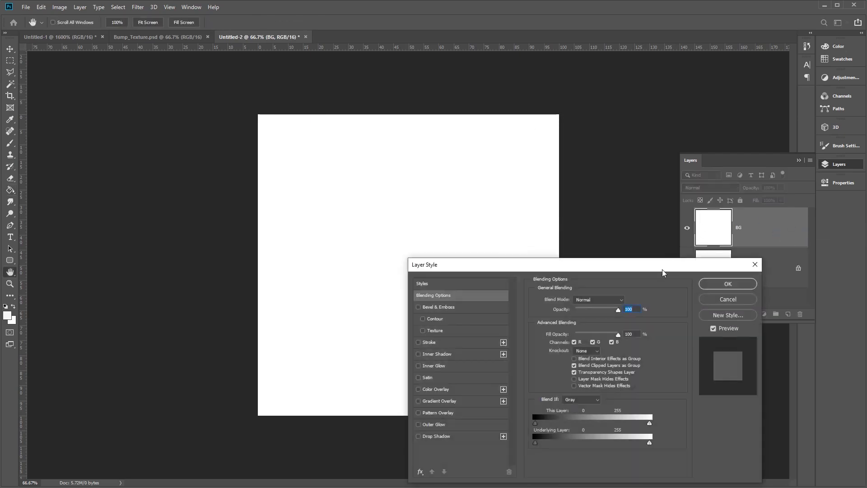
{"action": "left_click_drag", "start_coordinate": [664, 266], "coordinate": [553, 138]}
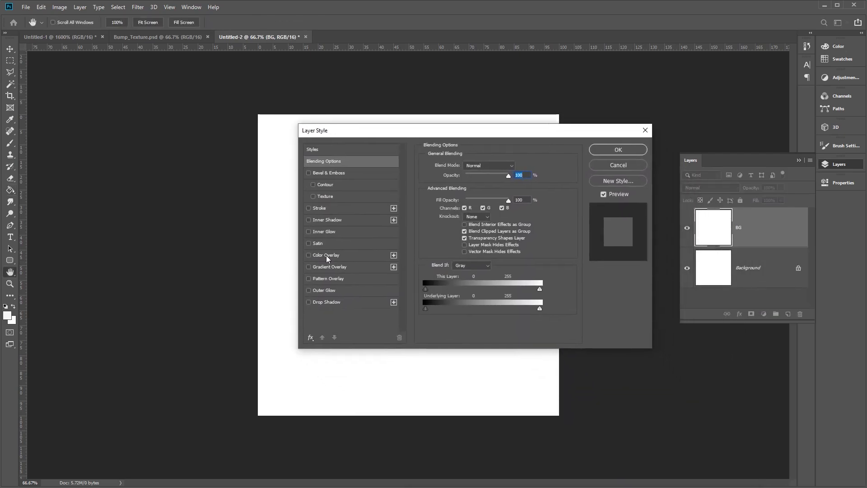
{"action": "left_click", "coordinate": [337, 268]}
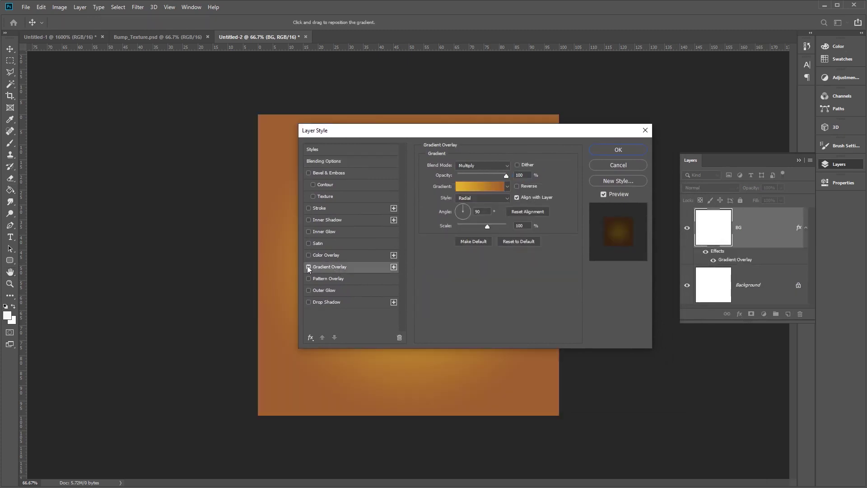
{"action": "left_click", "coordinate": [308, 266]}
{"action": "left_click", "coordinate": [309, 267]}
Set the colour stop at location 0% of the overlay gradient to 03010c
{"action": "left_click", "coordinate": [492, 188]}
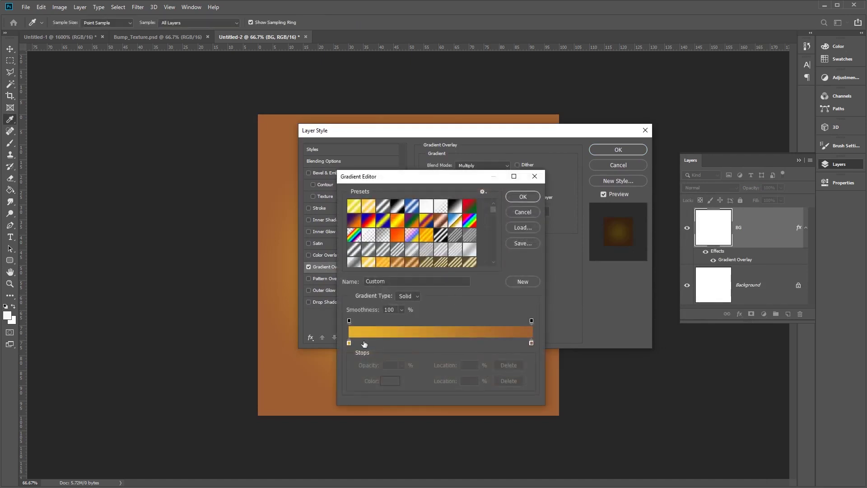
{"action": "left_click", "coordinate": [349, 343]}
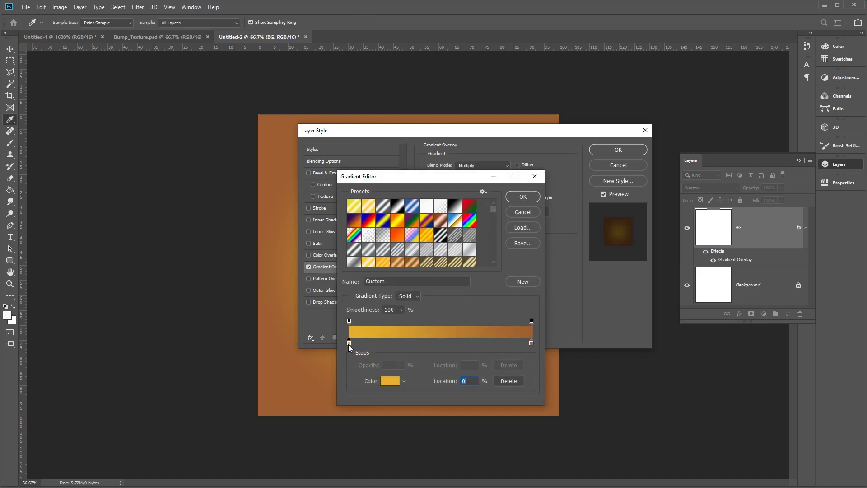
{"action": "left_click", "coordinate": [385, 382]}
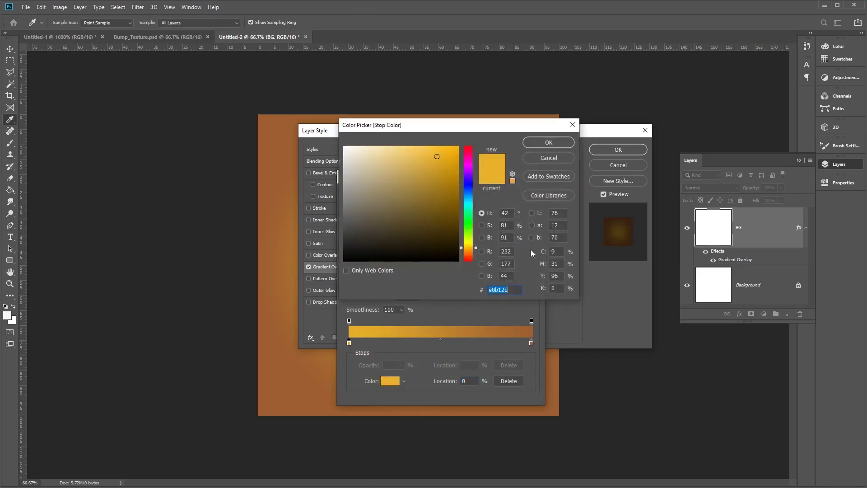
{"action": "type", "text": "0"}
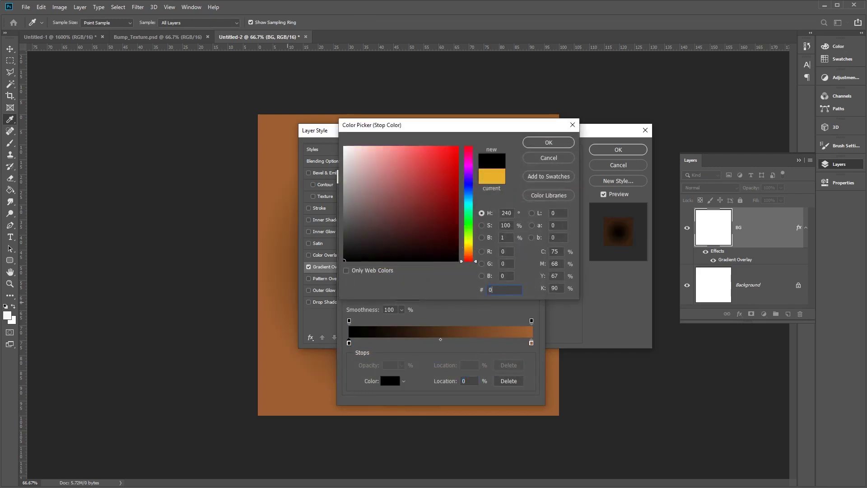
{"action": "type", "text": "3010"}
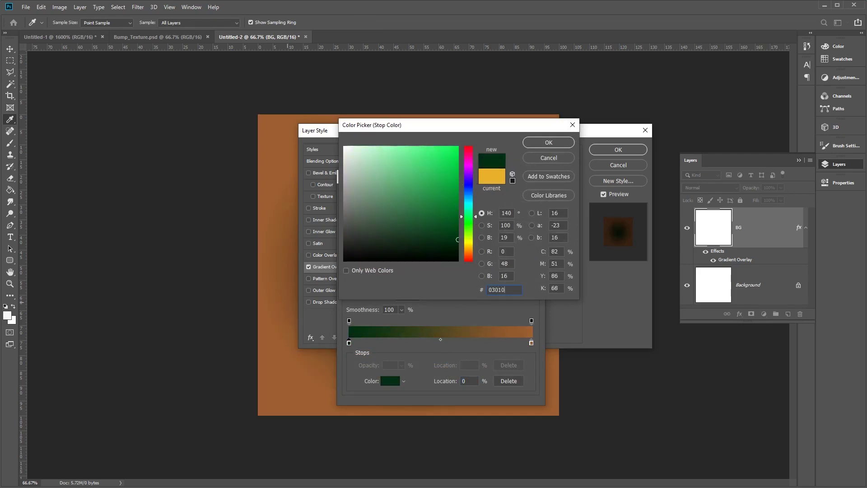
{"action": "type", "text": "c"}
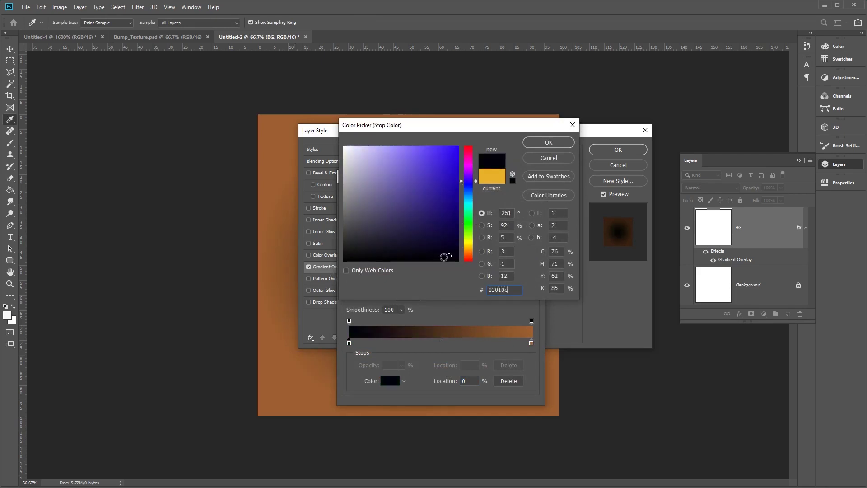
{"action": "left_click", "coordinate": [549, 143]}
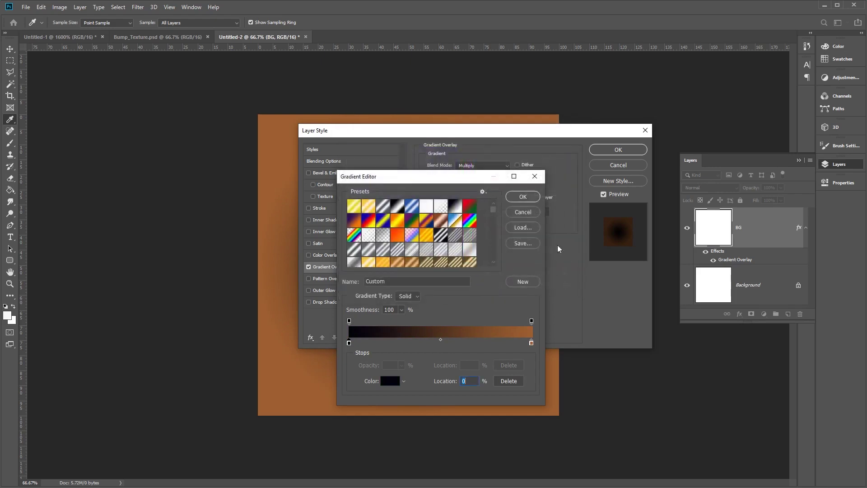
Set the gradient's colour stop at location 100% to 240333 and accept the edited gradient
{"action": "left_click", "coordinate": [531, 344]}
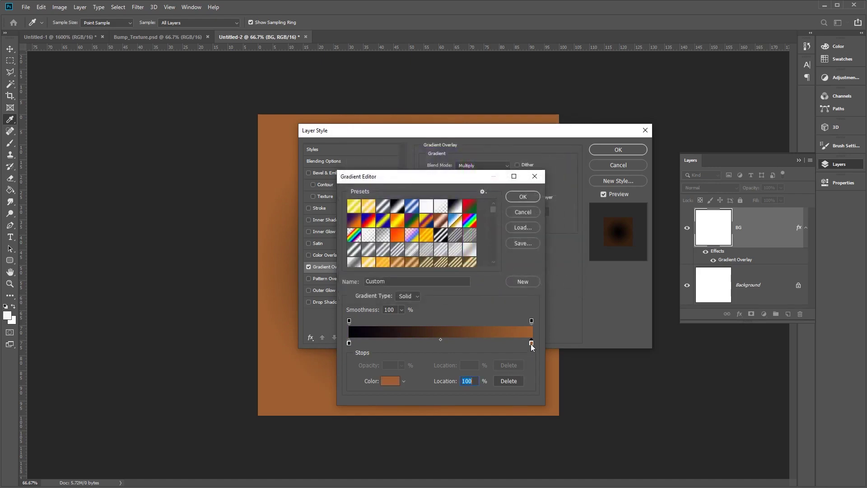
{"action": "left_click", "coordinate": [389, 381]}
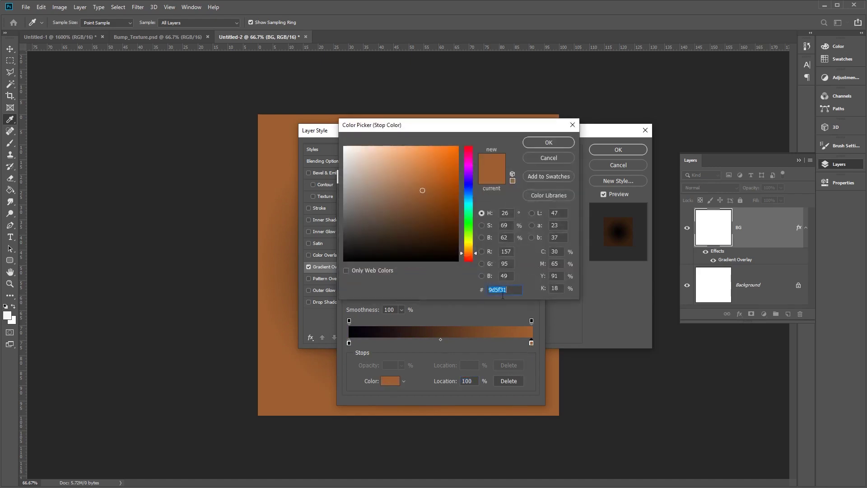
{"action": "type", "text": "2"}
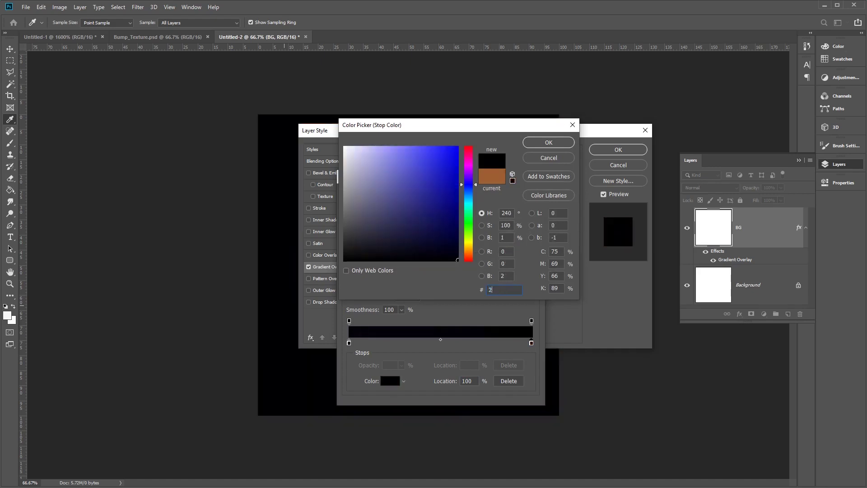
{"action": "type", "text": "40333"}
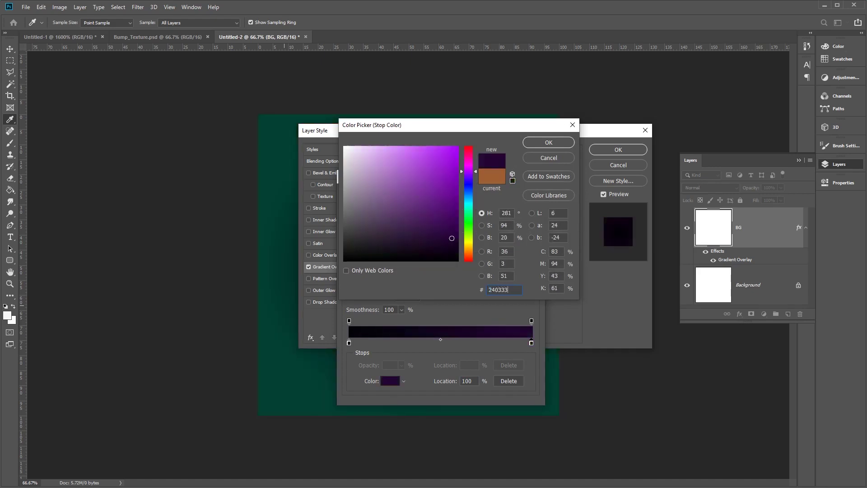
{"action": "left_click", "coordinate": [562, 142]}
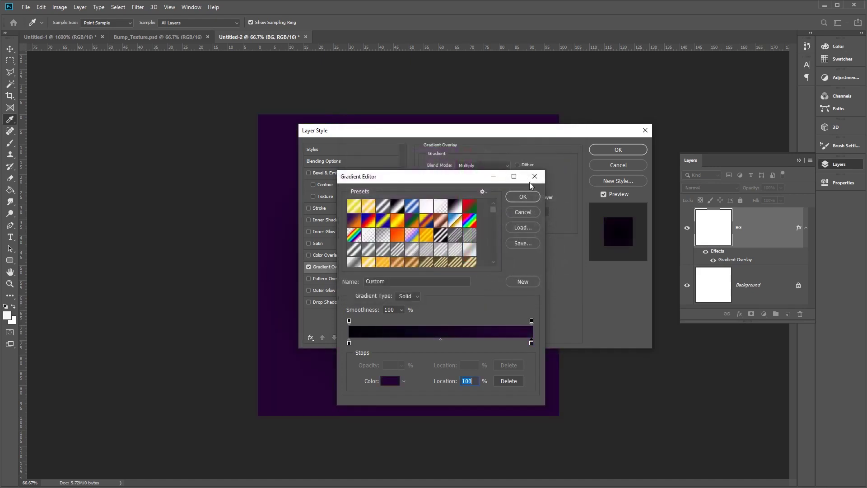
{"action": "left_click", "coordinate": [520, 196]}
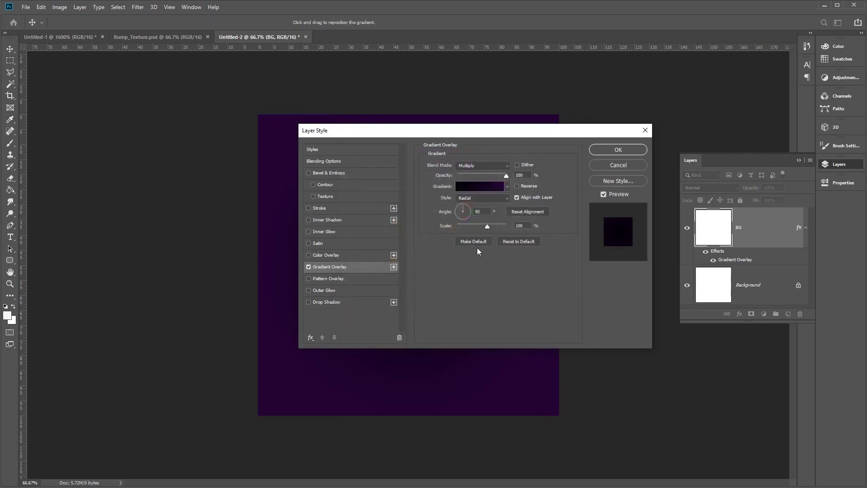
Set the Gradient Overlay's blend mode to Normal and its style to Linear, and apply the layer style
{"action": "left_click", "coordinate": [501, 165]}
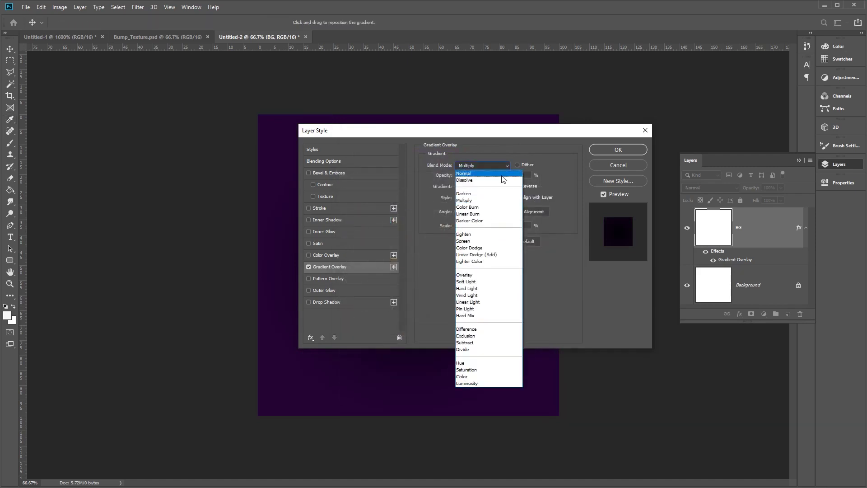
{"action": "left_click", "coordinate": [502, 168]}
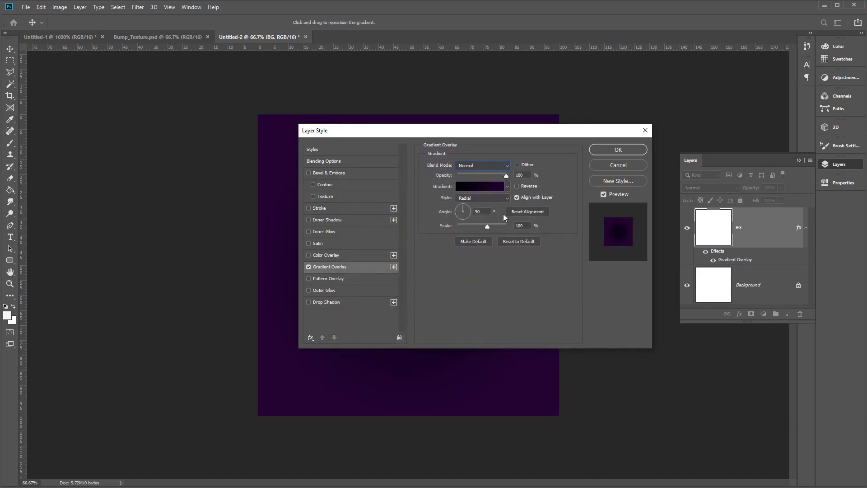
{"action": "left_click", "coordinate": [482, 201]}
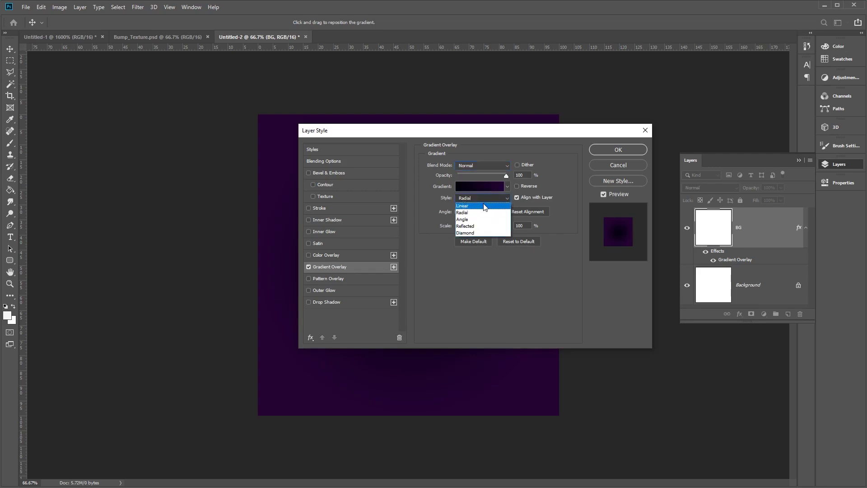
{"action": "left_click", "coordinate": [484, 207]}
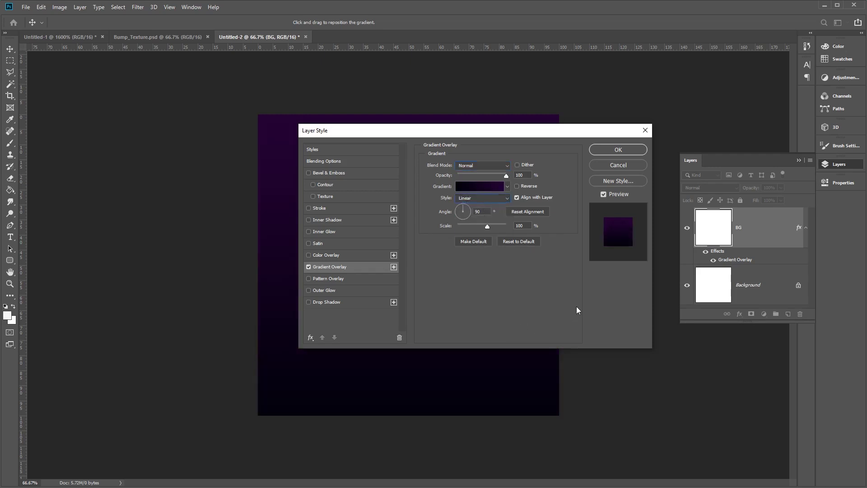
{"action": "left_click", "coordinate": [618, 149]}
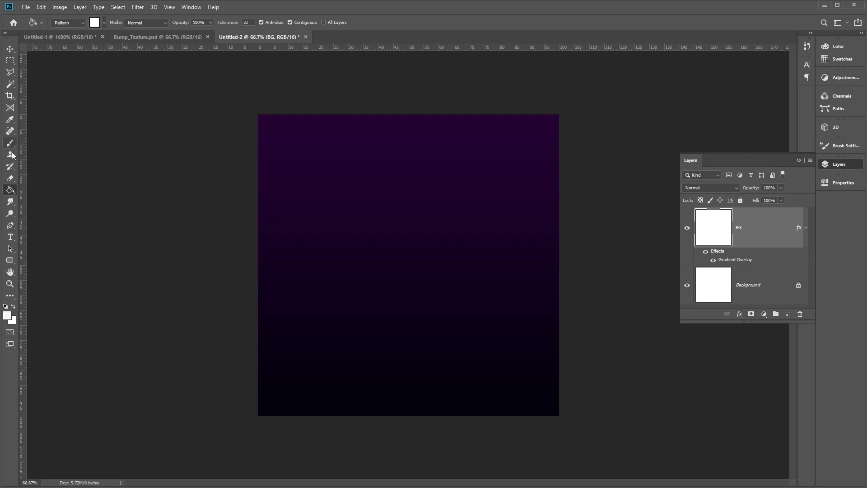
Add the white text DISCO near the middle of the canvas in the Doughnut Monster font at 20 px
{"action": "left_click", "coordinate": [11, 237]}
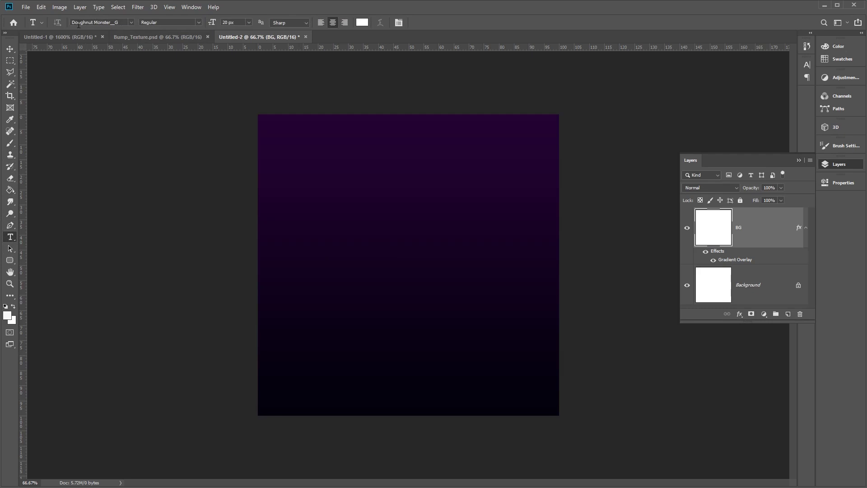
{"action": "left_click", "coordinate": [132, 21]}
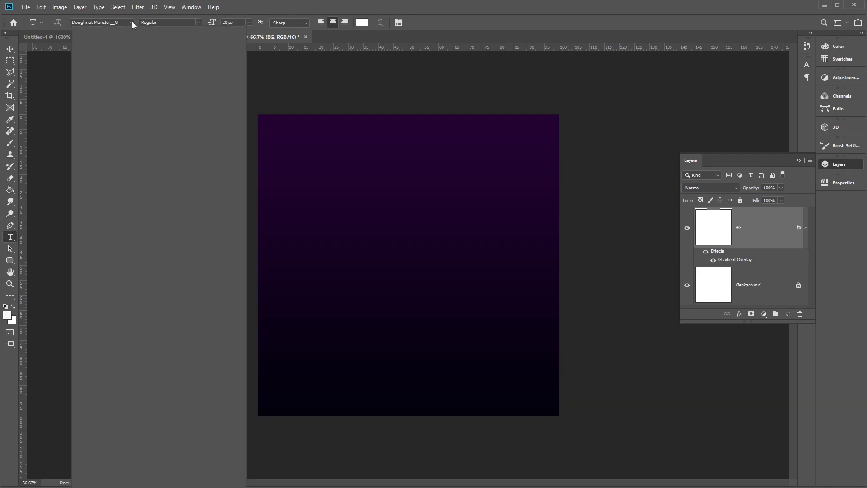
{"action": "left_click", "coordinate": [127, 23]}
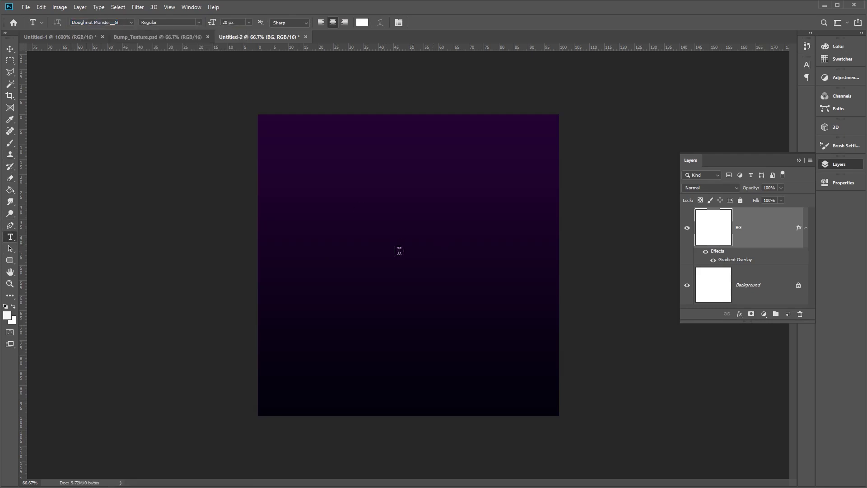
{"action": "left_click", "coordinate": [364, 24]}
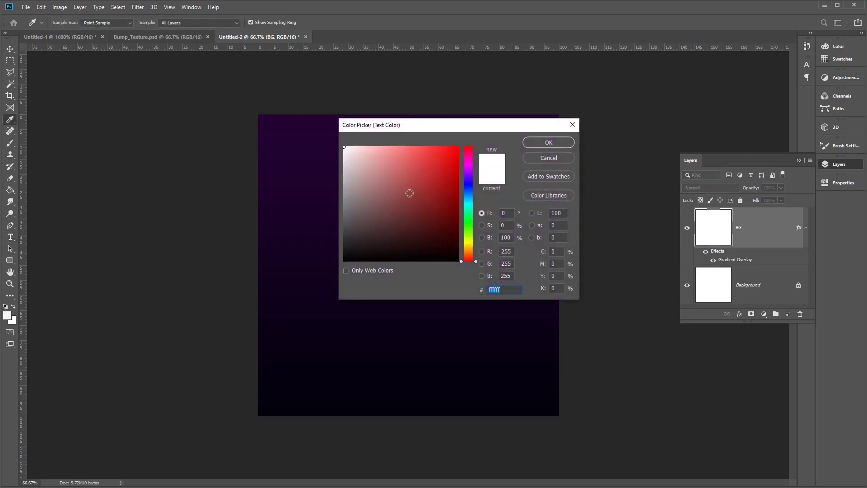
{"action": "left_click", "coordinate": [564, 144]}
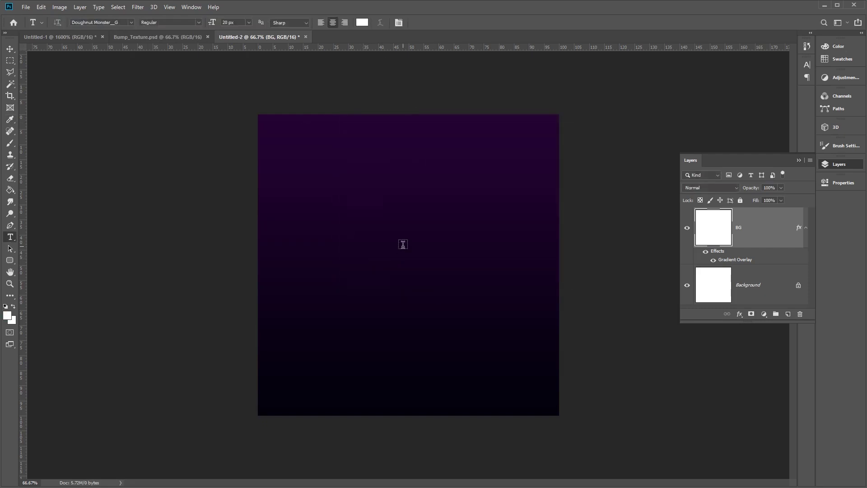
{"action": "left_click", "coordinate": [402, 243]}
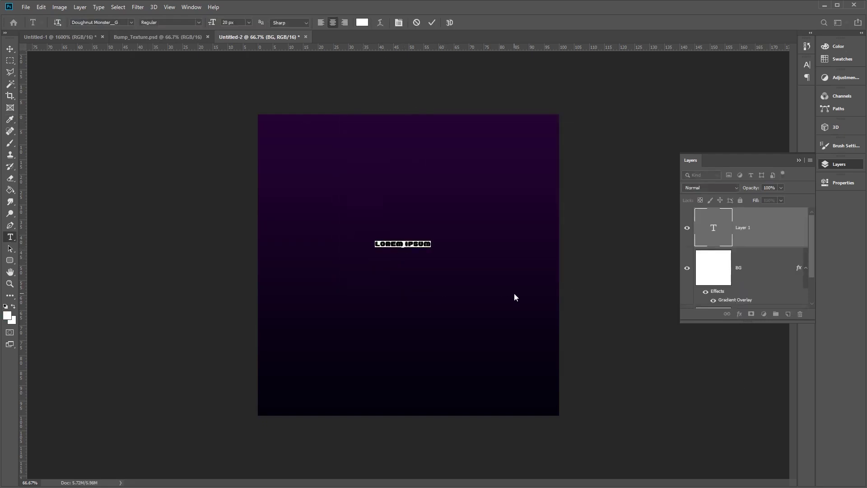
{"action": "type", "text": "DISCO"}
{"action": "left_click", "coordinate": [10, 48]}
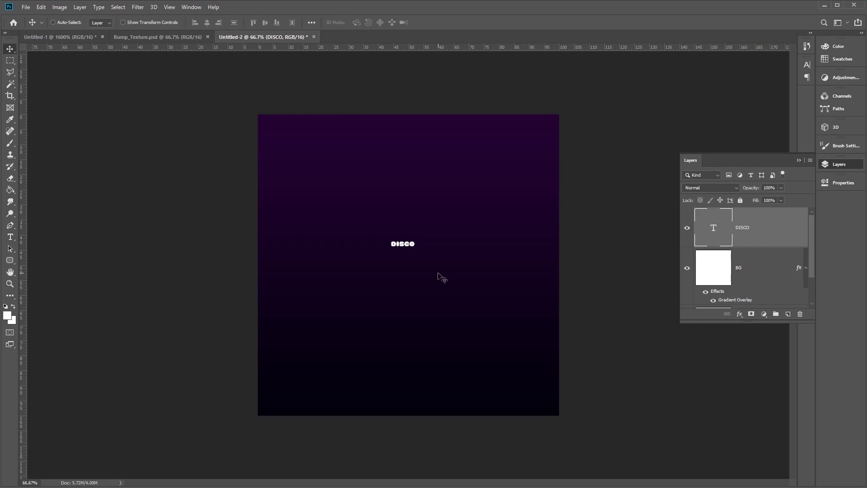
Scale the DISCO text up to about 972% and position it horizontally centred, slightly above the canvas middle
{"action": "key", "text": "ctrl+t"}
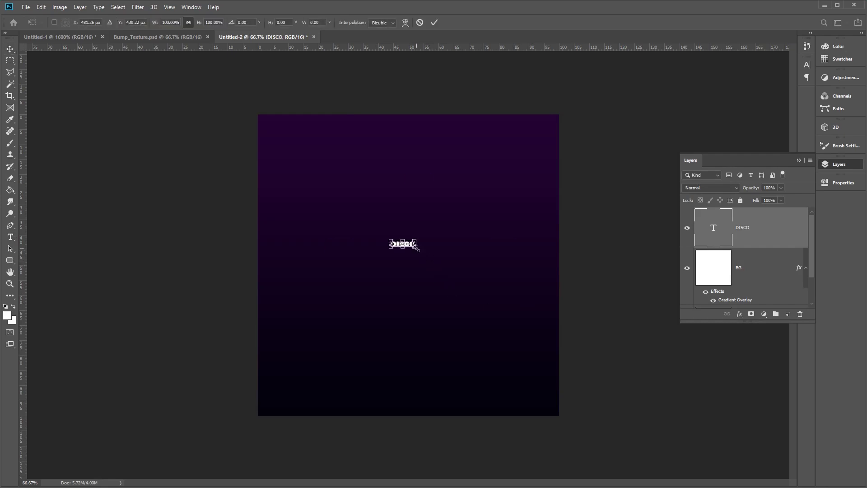
{"action": "left_click_drag", "start_coordinate": [417, 249], "coordinate": [519, 354]}
{"action": "left_click_drag", "start_coordinate": [388, 239], "coordinate": [319, 188]}
{"action": "left_click_drag", "start_coordinate": [466, 247], "coordinate": [450, 233]}
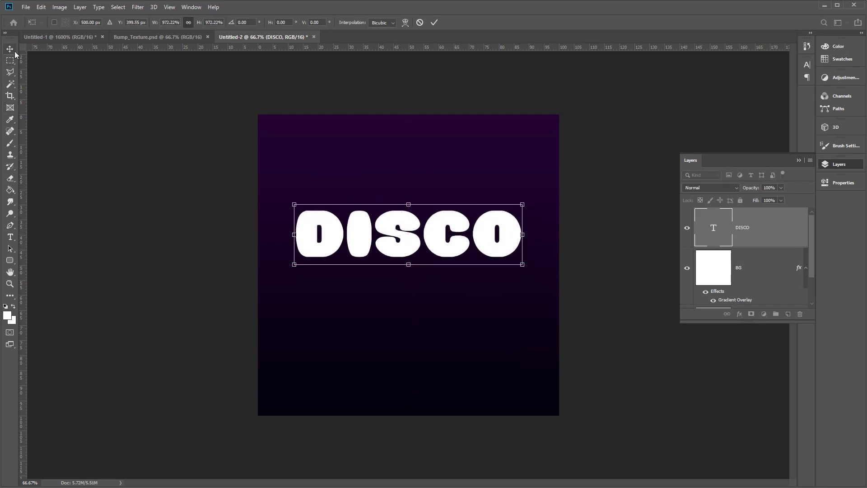
{"action": "key", "text": "Return"}
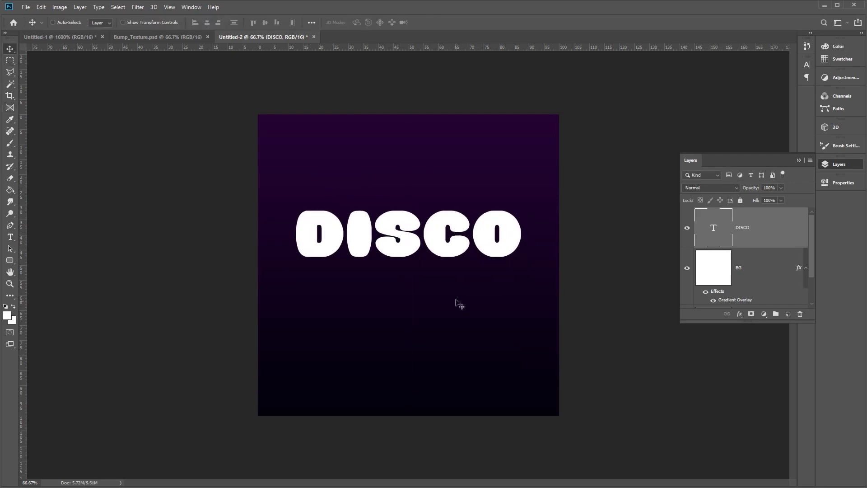
Set the font size of the whole DISCO text to 150 px
{"action": "left_click", "coordinate": [10, 236]}
{"action": "left_click", "coordinate": [304, 235]}
{"action": "left_click_drag", "start_coordinate": [303, 235], "coordinate": [549, 246]}
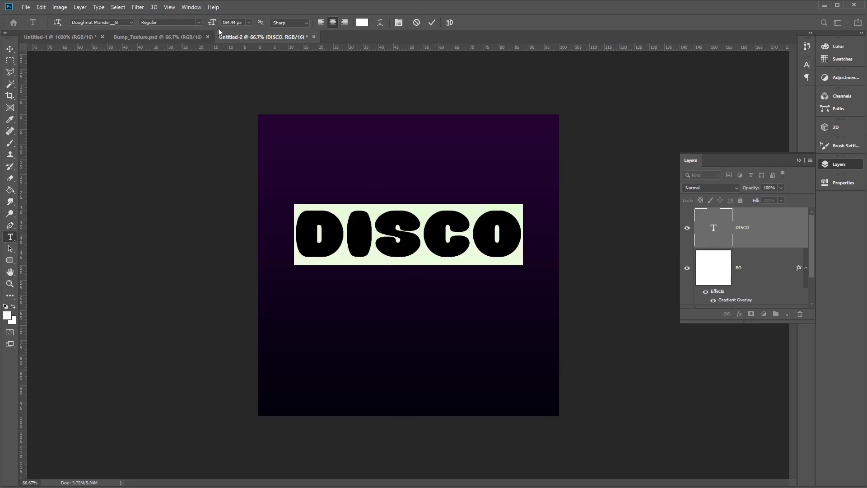
{"action": "left_click", "coordinate": [236, 22]}
{"action": "type", "text": "150"}
{"action": "left_click", "coordinate": [10, 48]}
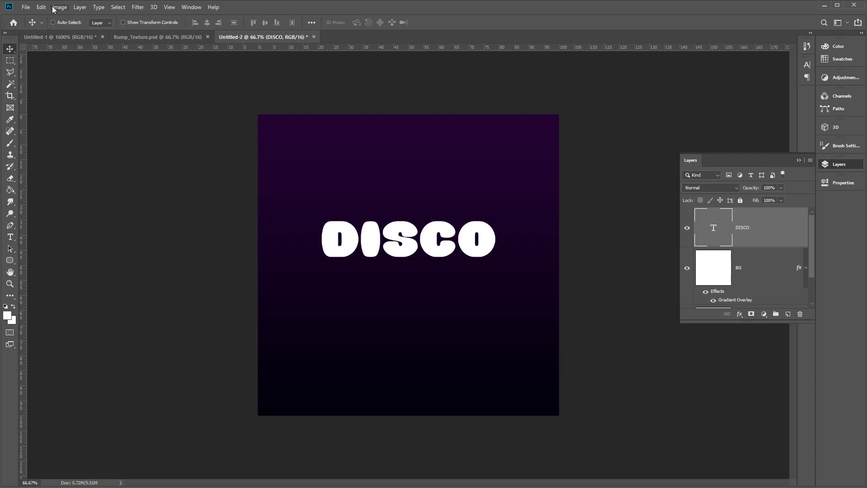
Convert the DISCO text layer to a shape and extrude it as a 3D layer, switching to the 3D workspace
{"action": "left_click", "coordinate": [99, 8]}
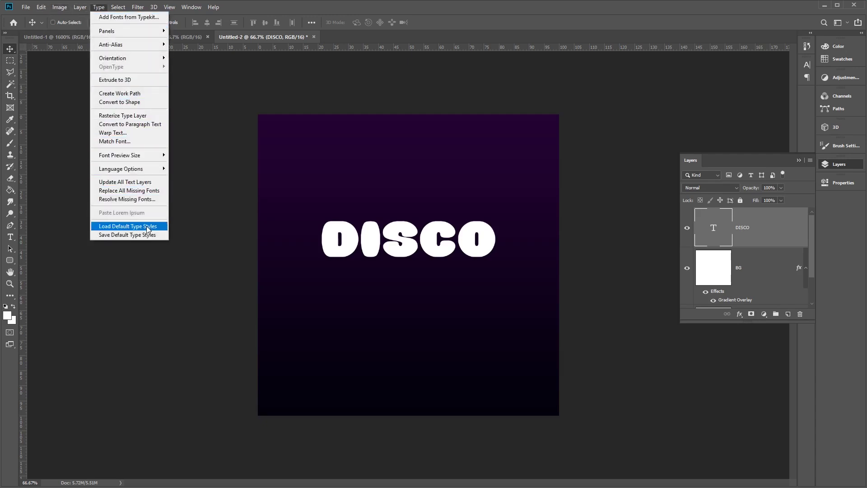
{"action": "left_click", "coordinate": [147, 105]}
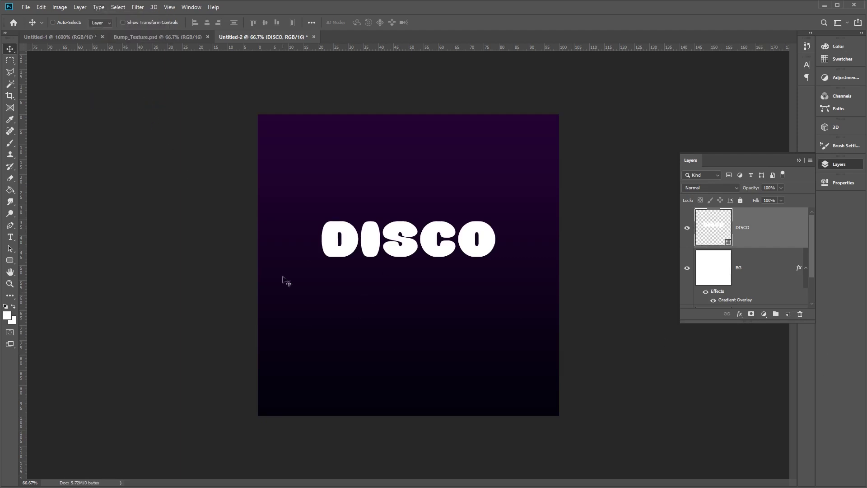
{"action": "left_click", "coordinate": [153, 7]}
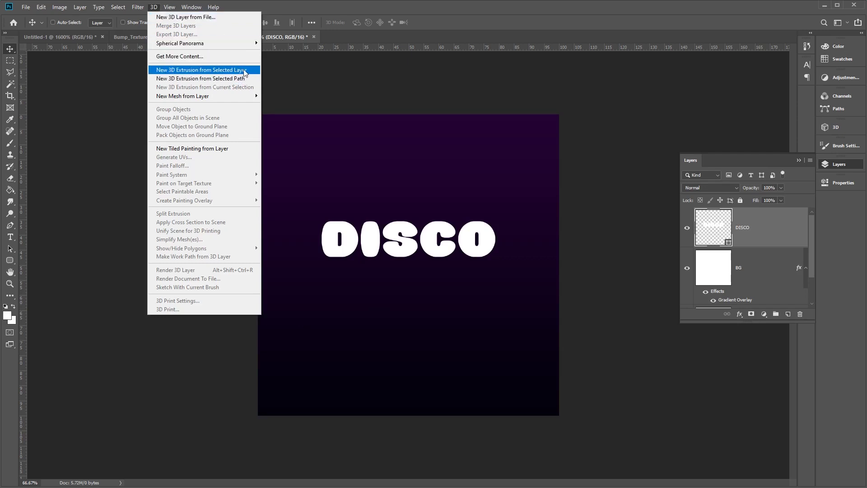
{"action": "left_click", "coordinate": [220, 73]}
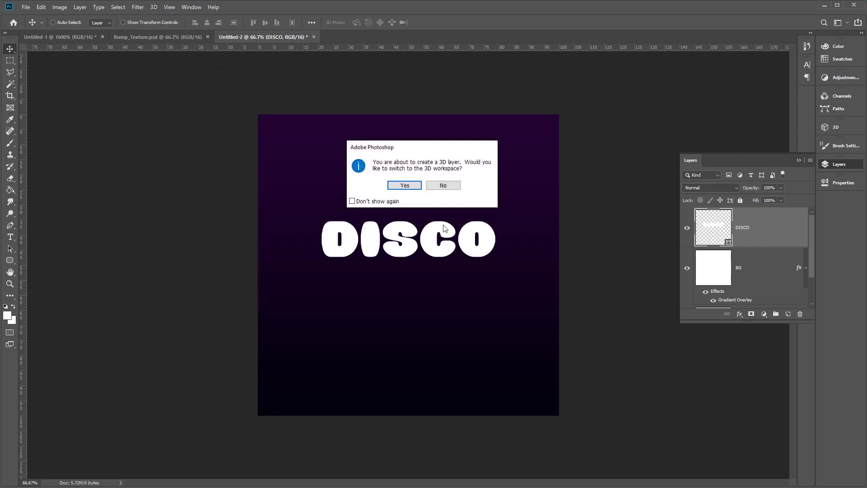
{"action": "left_click", "coordinate": [408, 185]}
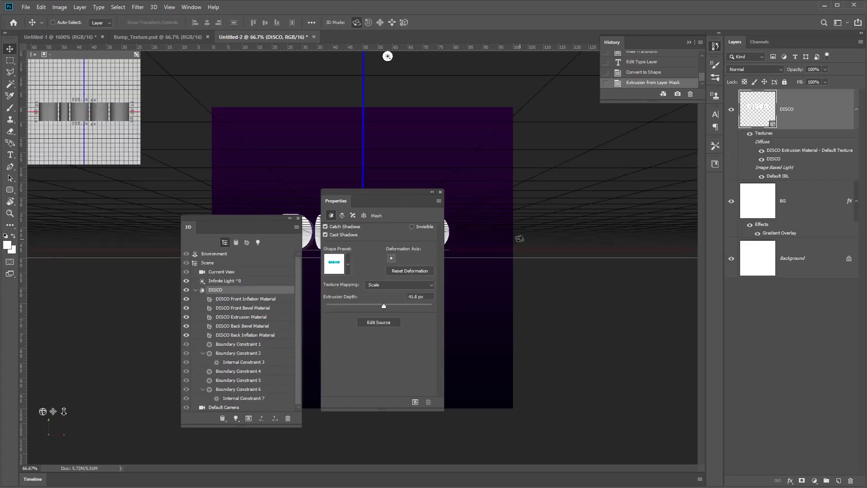
Dock the floating Properties and 3D panels as collapsed icons and reopen each of them
{"action": "left_click_drag", "start_coordinate": [403, 195], "coordinate": [717, 178]}
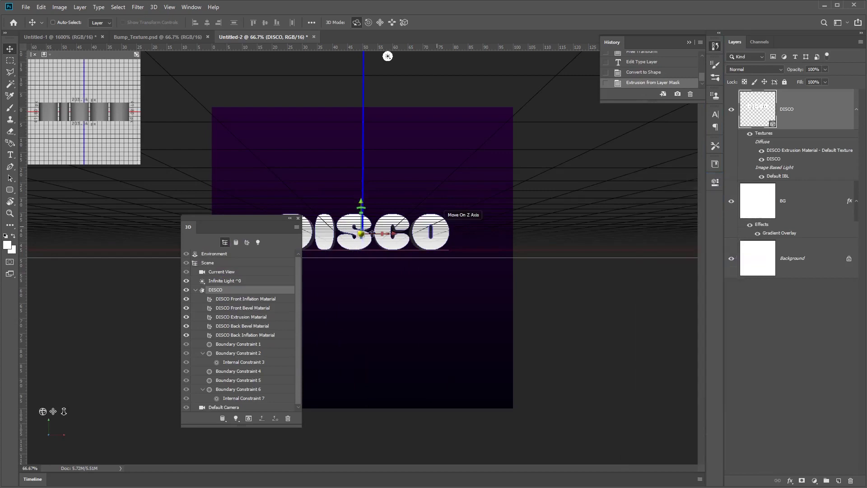
{"action": "left_click_drag", "start_coordinate": [207, 218], "coordinate": [711, 196]}
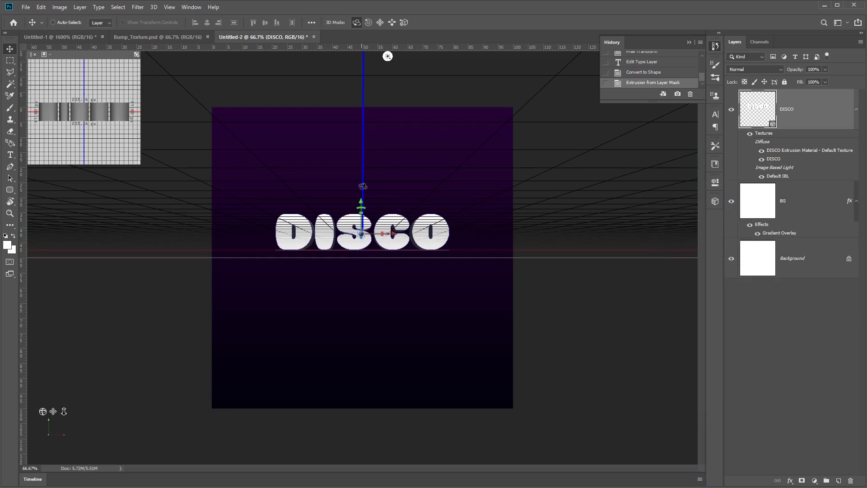
{"action": "left_click", "coordinate": [191, 7]}
{"action": "left_click", "coordinate": [192, 8]}
{"action": "left_click", "coordinate": [193, 8]}
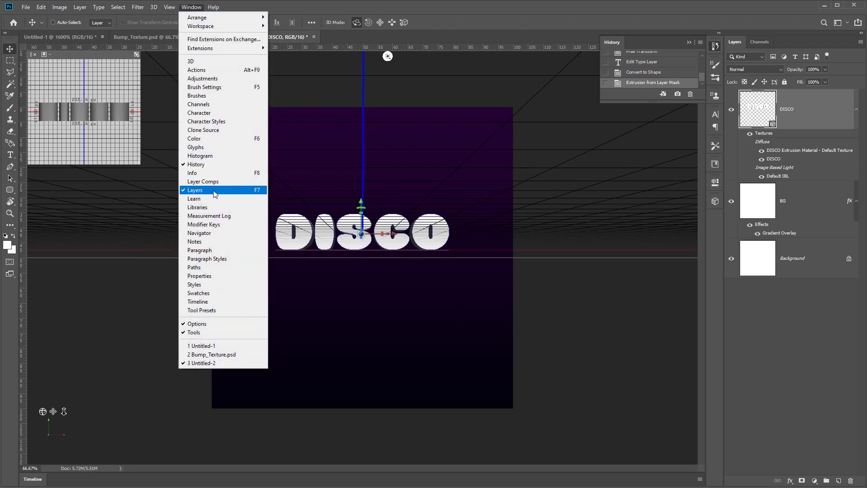
{"action": "left_click", "coordinate": [225, 276]}
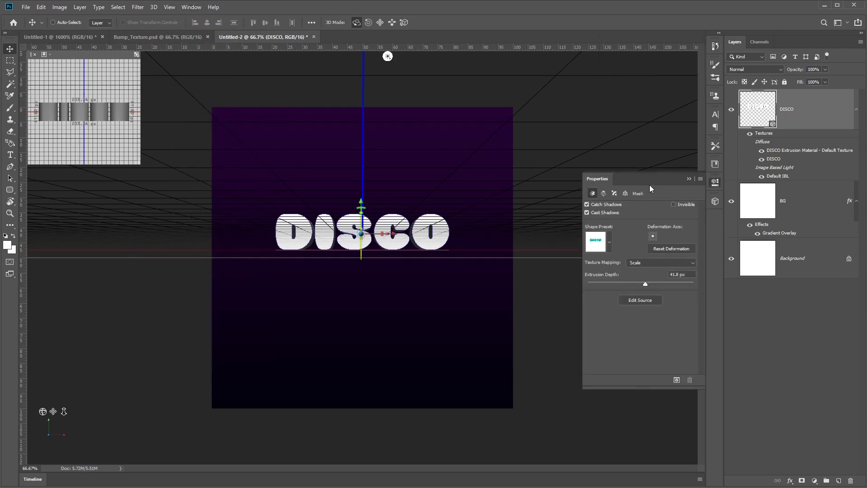
{"action": "left_click", "coordinate": [191, 6]}
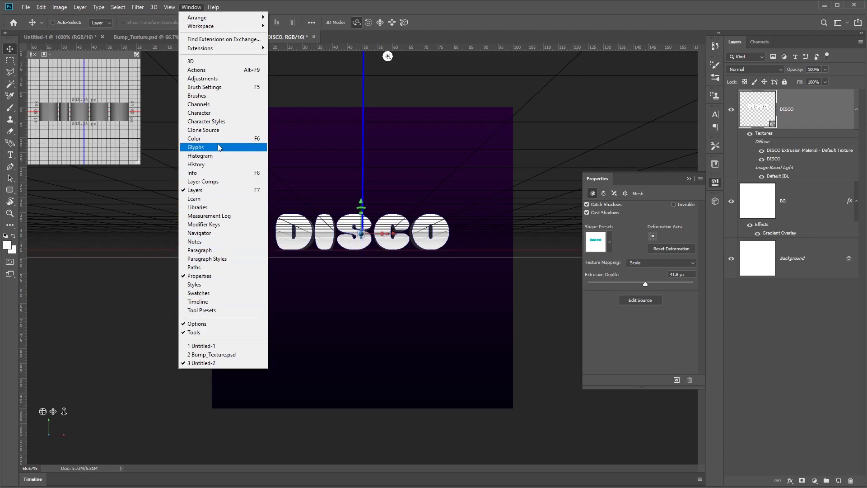
{"action": "left_click", "coordinate": [226, 61]}
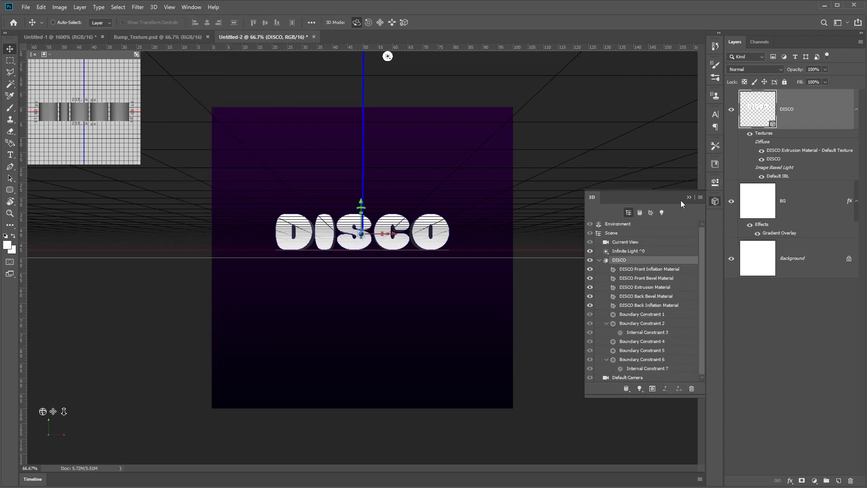
Undock the Properties and 3D panels and stack them expanded beside the layer list, with Properties above 3D
{"action": "left_click_drag", "start_coordinate": [649, 196], "coordinate": [573, 226]}
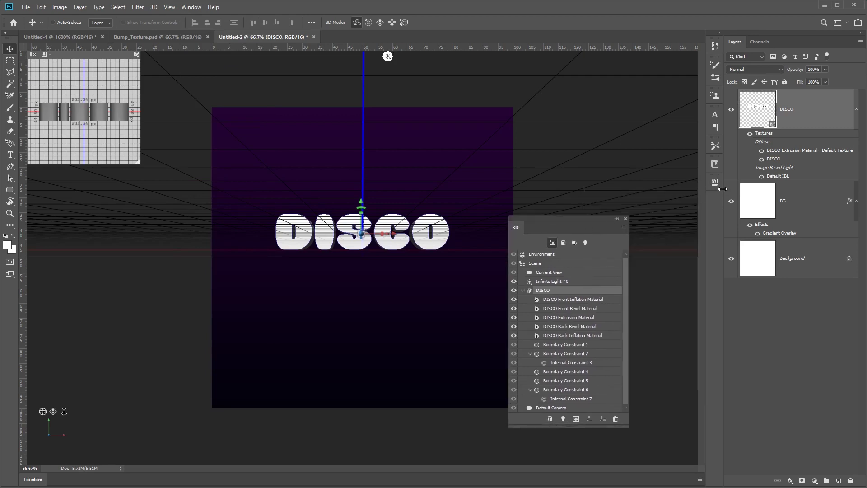
{"action": "left_click_drag", "start_coordinate": [715, 182], "coordinate": [633, 175]}
{"action": "left_click", "coordinate": [646, 174]}
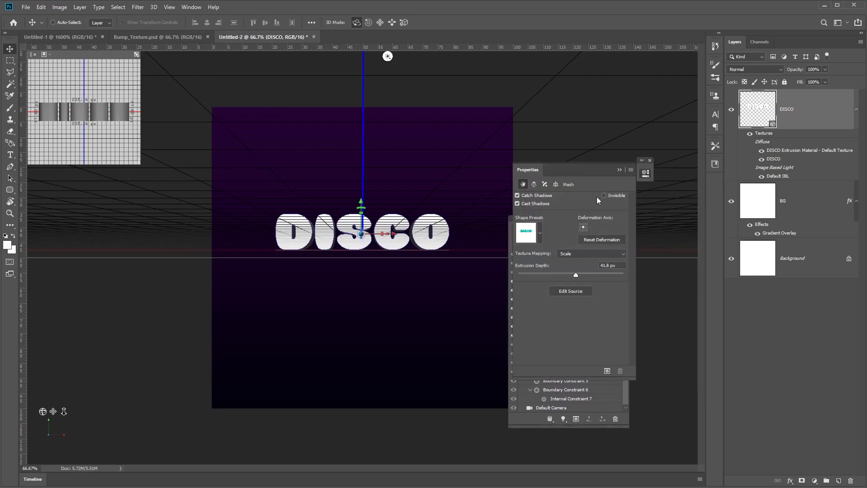
{"action": "left_click", "coordinate": [645, 160]}
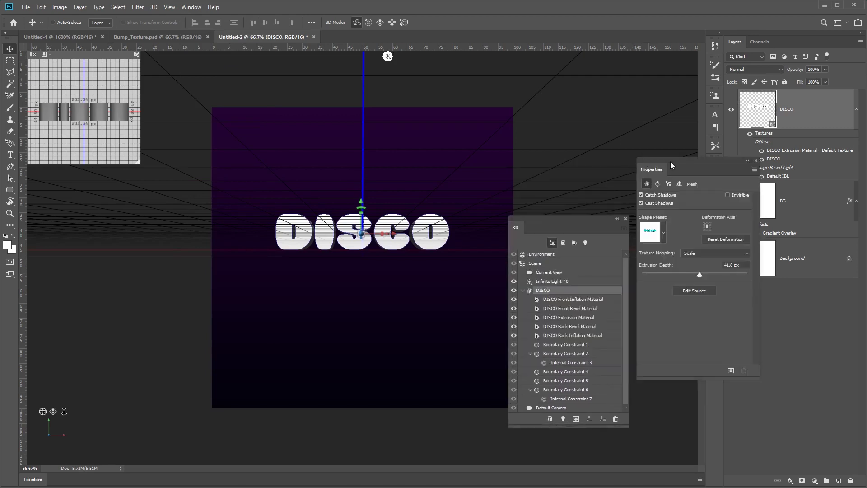
{"action": "left_click_drag", "start_coordinate": [670, 161], "coordinate": [611, 56]}
{"action": "left_click_drag", "start_coordinate": [551, 219], "coordinate": [621, 220]}
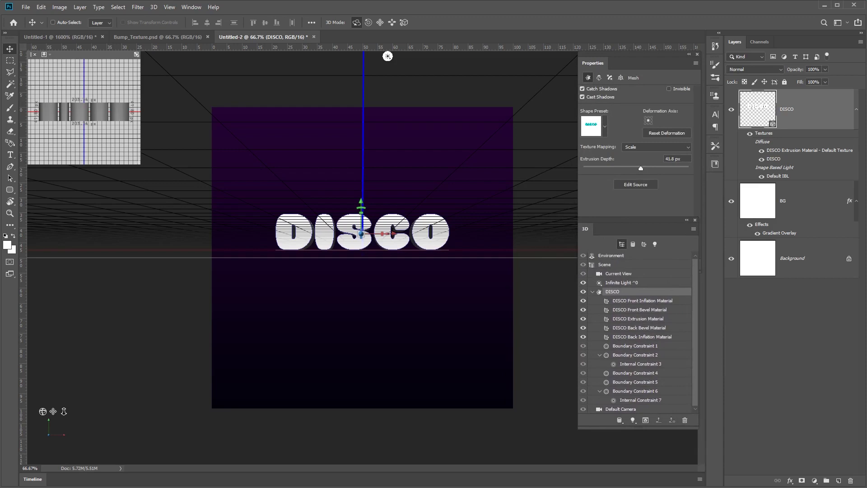
Rotate and roll the DISCO 3D text so it recedes at an angle with the D end nearest the viewer
{"action": "key", "text": "ctrl+1"}
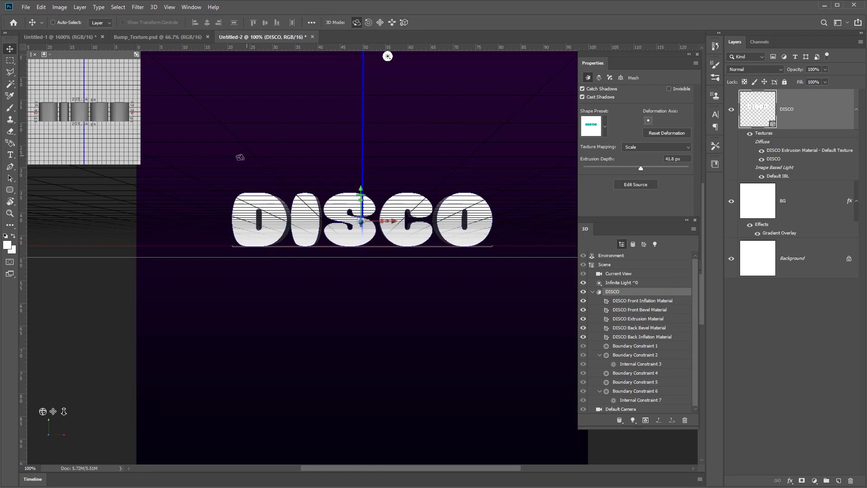
{"action": "left_click_drag", "start_coordinate": [217, 176], "coordinate": [306, 169]}
{"action": "left_click", "coordinate": [368, 22]}
{"action": "left_click_drag", "start_coordinate": [200, 160], "coordinate": [187, 286]}
{"action": "left_click_drag", "start_coordinate": [207, 185], "coordinate": [207, 192]}
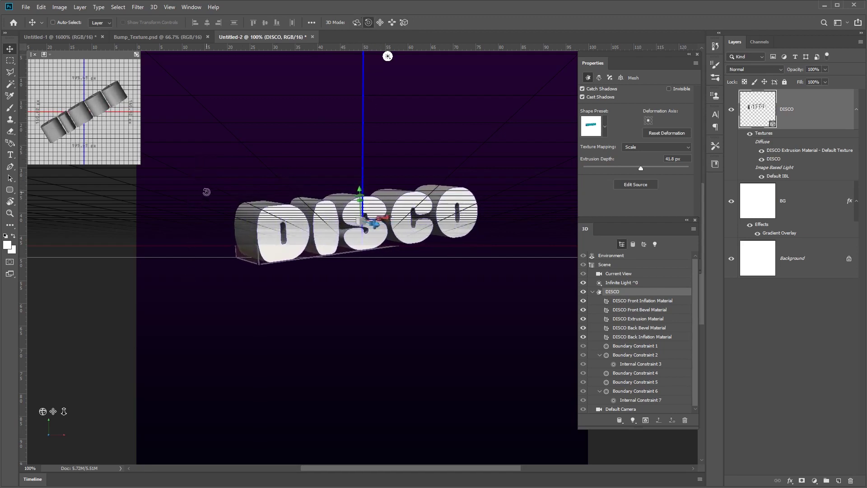
Slide the angled DISCO 3D text closer to the viewer and fine-tune its rotation slightly
{"action": "left_click", "coordinate": [391, 22]}
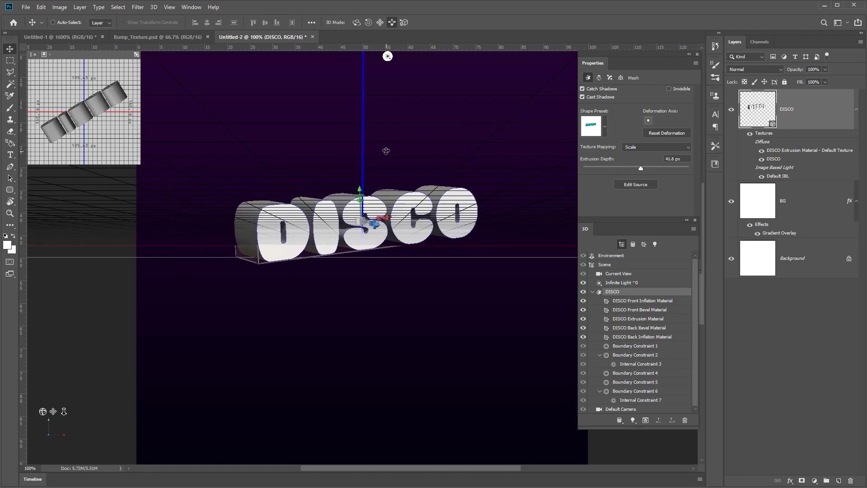
{"action": "left_click_drag", "start_coordinate": [386, 151], "coordinate": [424, 123]}
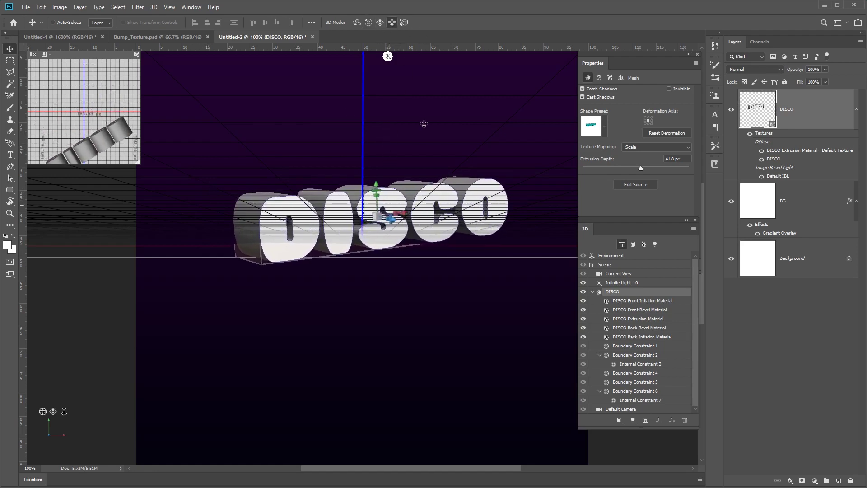
{"action": "left_click", "coordinate": [356, 22]}
{"action": "mouse_move", "coordinate": [258, 145]}
{"action": "left_mouse_down"}
{"action": "mouse_move", "coordinate": [252, 135]}
{"action": "mouse_move", "coordinate": [265, 133]}
{"action": "mouse_move", "coordinate": [253, 145]}
{"action": "mouse_move", "coordinate": [263, 152]}
{"action": "left_mouse_up"}
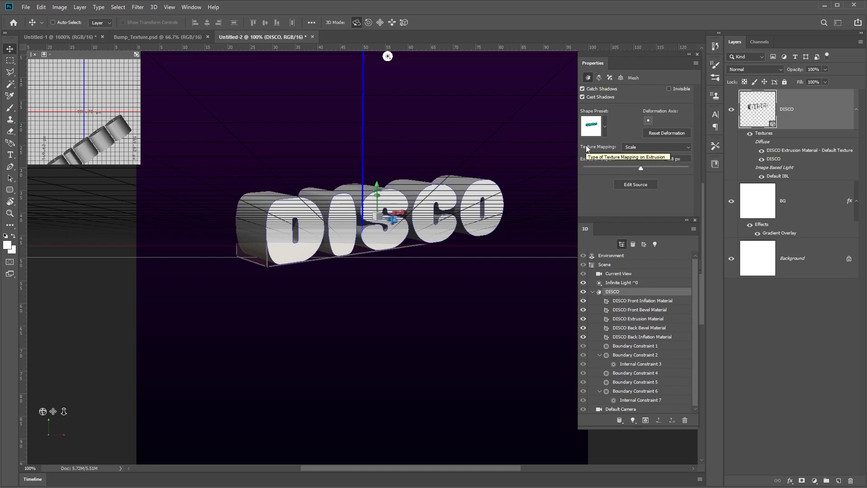
Set the DISCO mesh's texture mapping to Tile and its extrusion depth to 50 px
{"action": "left_click", "coordinate": [668, 149]}
{"action": "left_click", "coordinate": [665, 160]}
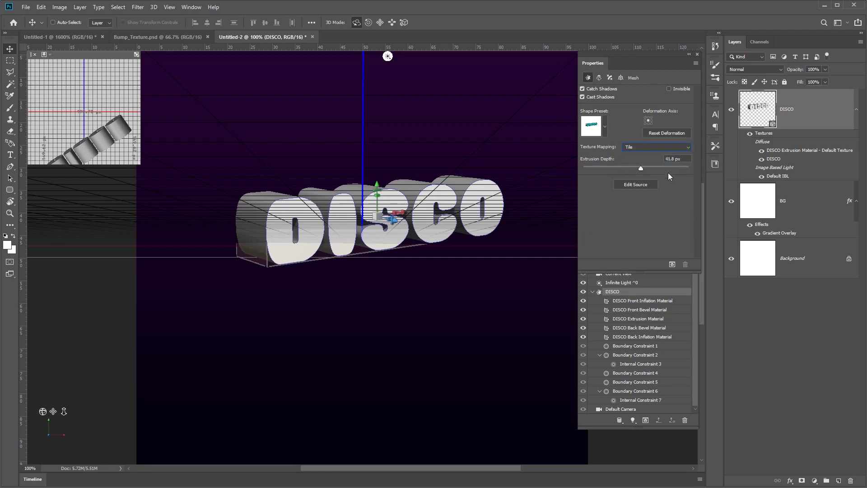
{"action": "left_click", "coordinate": [683, 159]}
{"action": "type", "text": "50"}
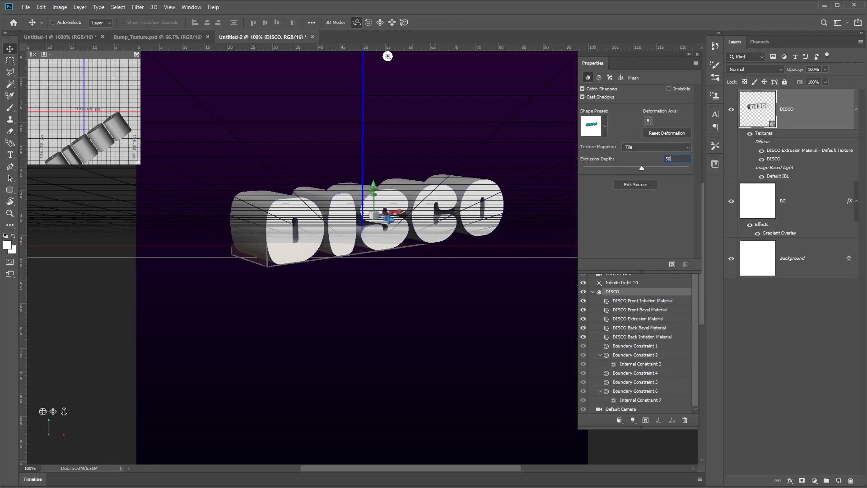
Give the DISCO front cap a 2% bevel width with a convex rounded contour and a 10% inflate strength
{"action": "left_click", "coordinate": [609, 77]}
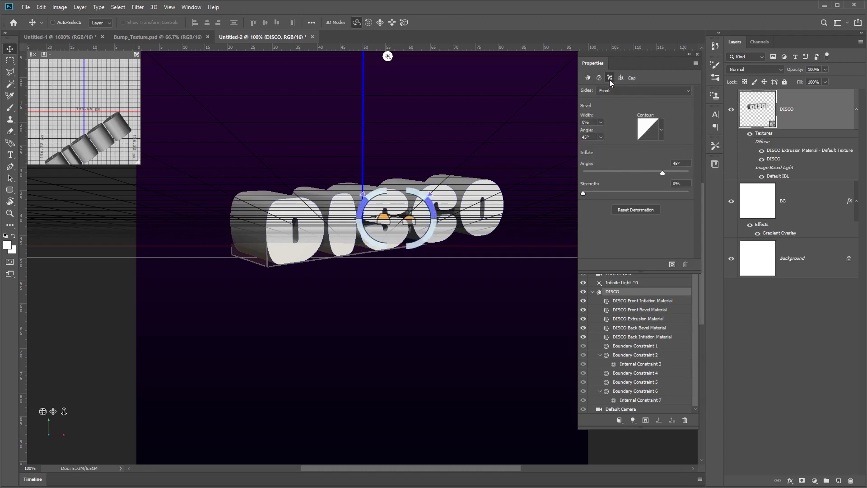
{"action": "left_click", "coordinate": [596, 122]}
{"action": "type", "text": "2"}
{"action": "left_click", "coordinate": [661, 129]}
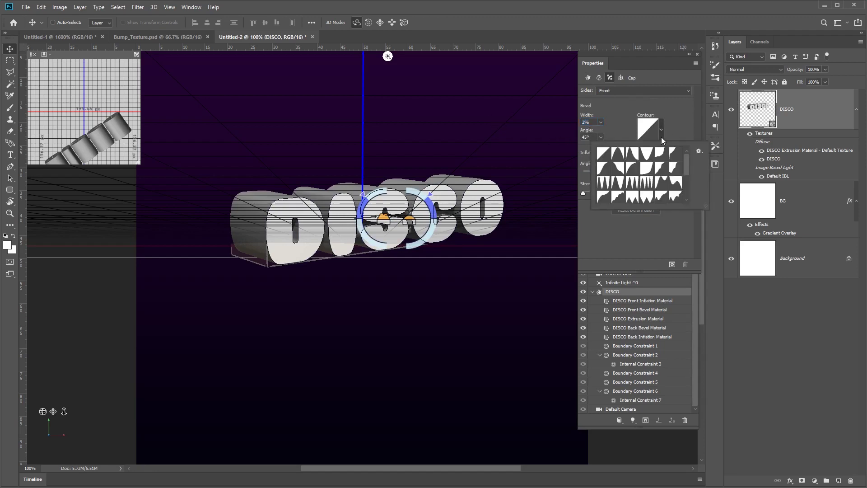
{"action": "left_click", "coordinate": [634, 172]}
{"action": "left_click", "coordinate": [682, 115]}
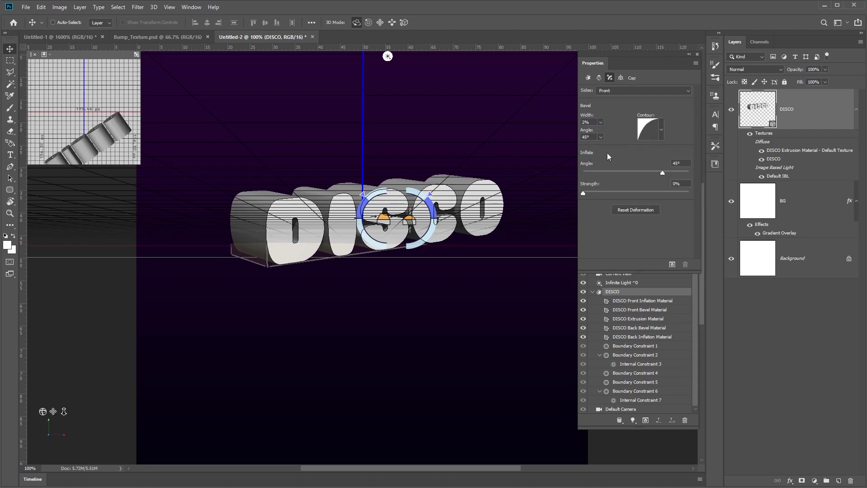
{"action": "left_click", "coordinate": [680, 184]}
{"action": "type", "text": "10"}
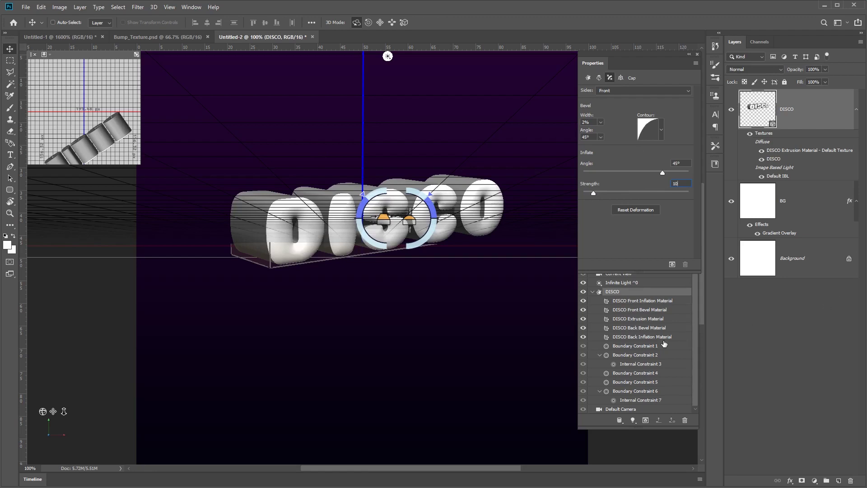
Select all five DISCO materials and lower their specular colour's intensity to -1.00 stops
{"action": "left_click", "coordinate": [610, 293]}
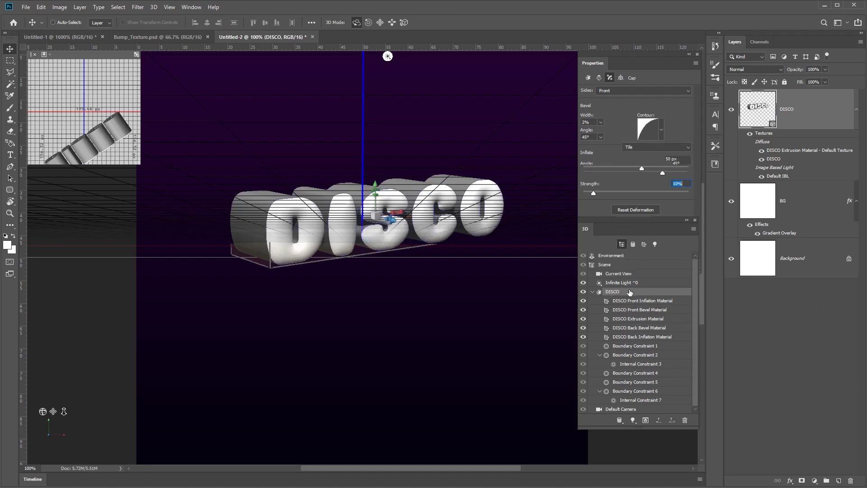
{"action": "left_click", "coordinate": [619, 301]}
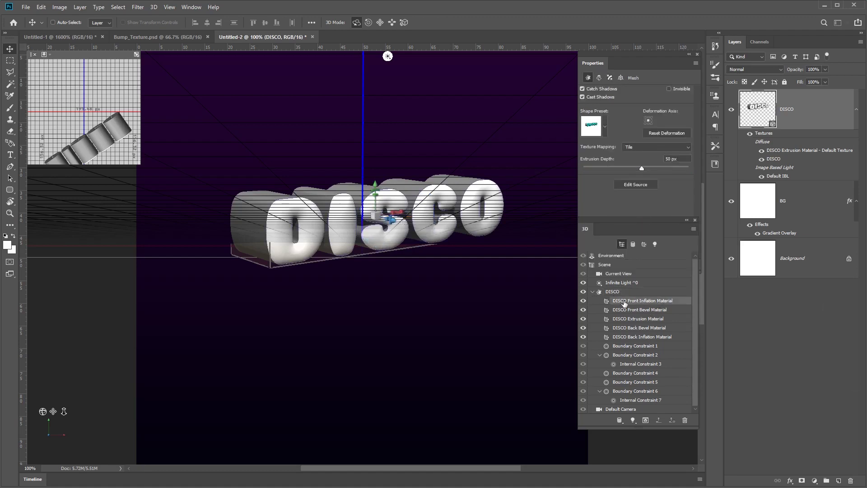
{"action": "left_click", "coordinate": [633, 341], "text": "shift"}
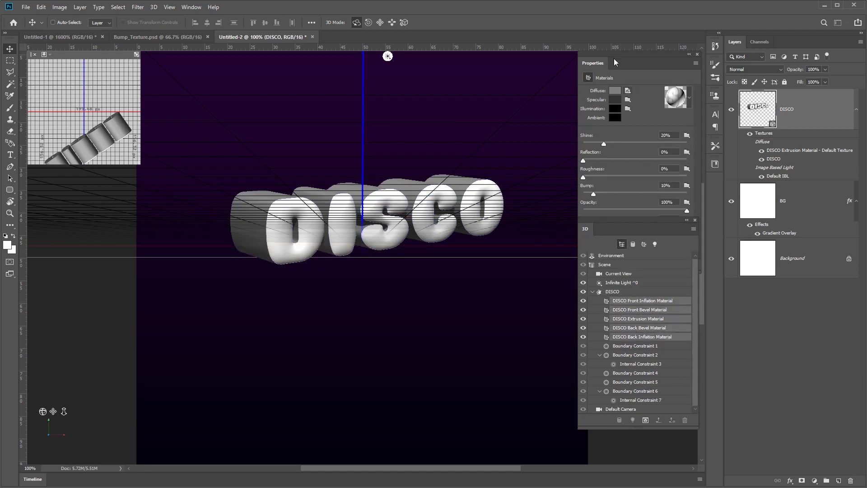
{"action": "left_click", "coordinate": [615, 99]}
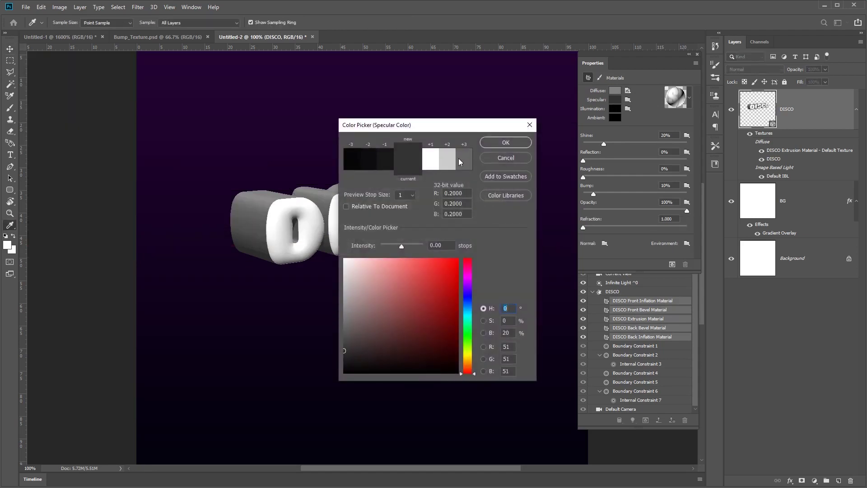
{"action": "left_click", "coordinate": [459, 158]}
{"action": "left_click", "coordinate": [388, 159]}
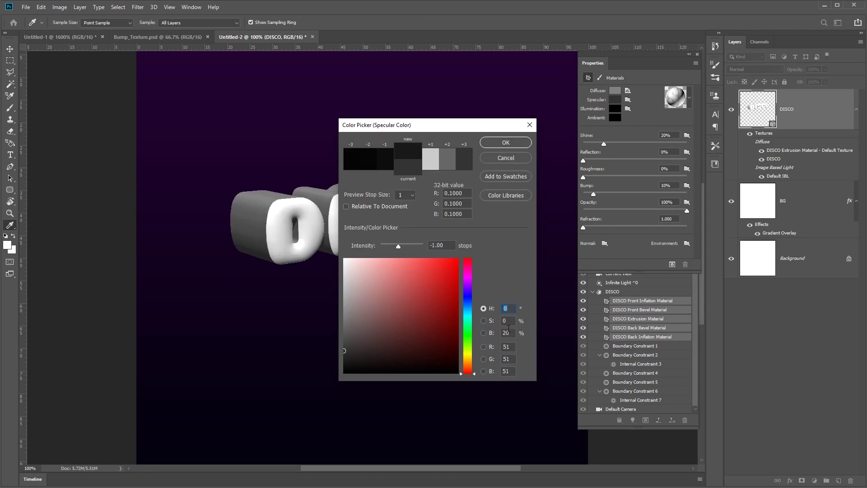
Set the specular colour of the selected materials to R 135, G 135, B 135
{"action": "left_click", "coordinate": [513, 347]}
{"action": "type", "text": "135"}
{"action": "key", "text": "Tab"}
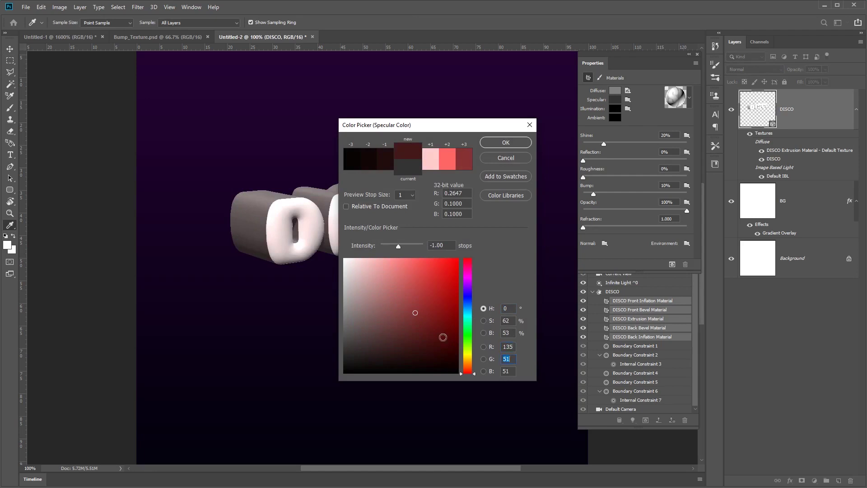
{"action": "type", "text": "135"}
{"action": "key", "text": "Tab"}
{"action": "type", "text": "135"}
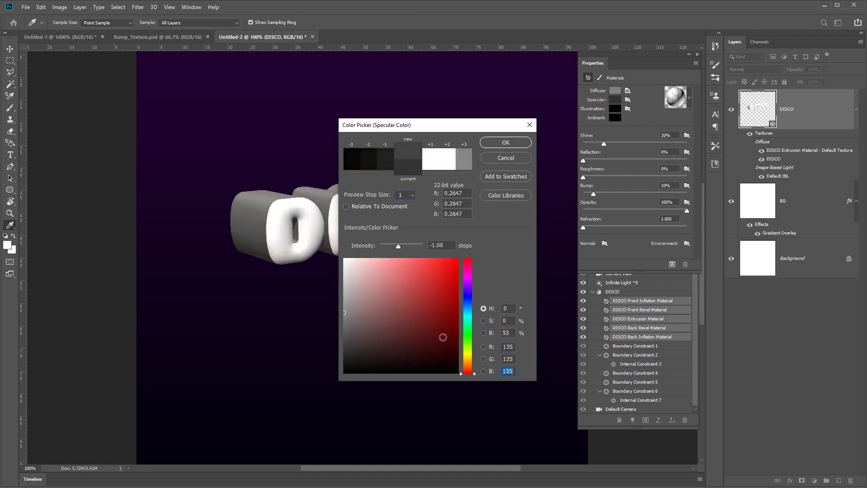
{"action": "key", "text": "Tab"}
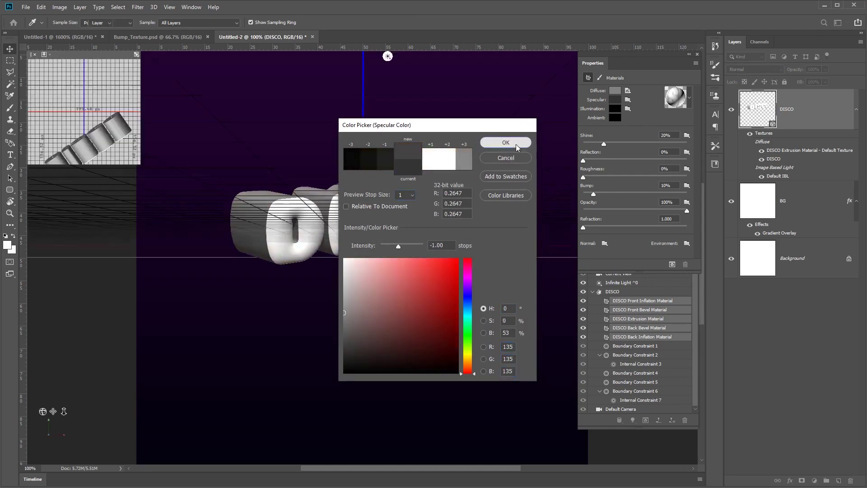
{"action": "left_click", "coordinate": [516, 145]}
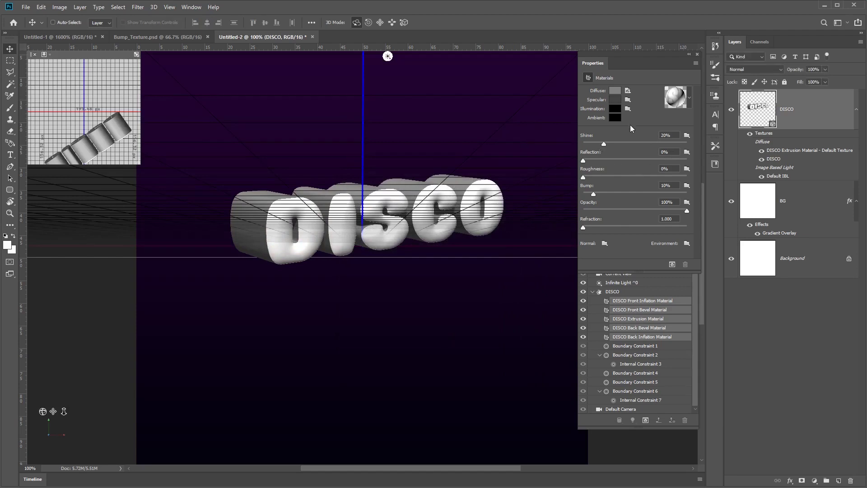
Set the selected materials' shine to 100%, reflection to 100% and roughness to 10%
{"action": "left_click", "coordinate": [595, 134]}
{"action": "type", "text": "100"}
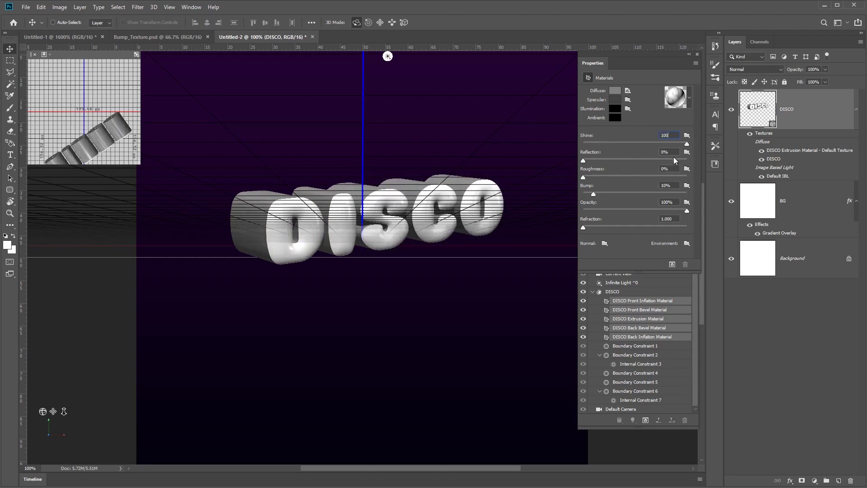
{"action": "left_click", "coordinate": [598, 155]}
{"action": "type", "text": "100"}
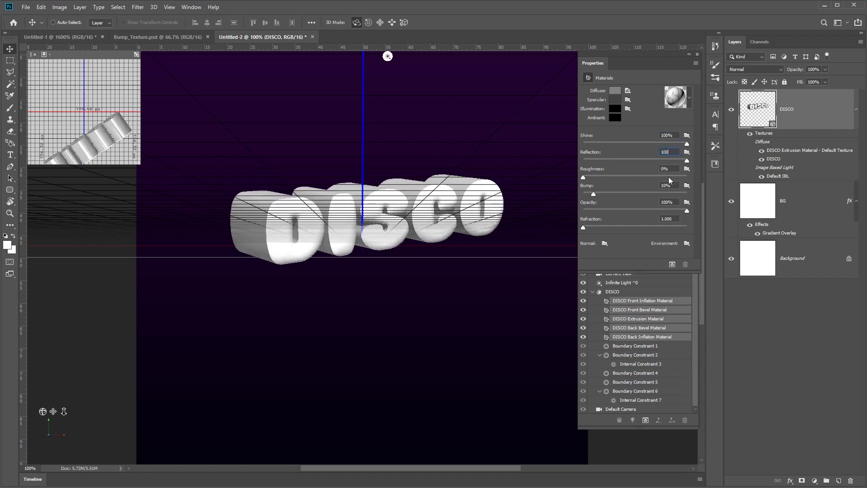
{"action": "key", "text": "Tab"}
{"action": "type", "text": "10"}
Set the selected materials' bump to 20% and refraction to 1.3
{"action": "left_click", "coordinate": [677, 184]}
{"action": "type", "text": "20"}
{"action": "left_click", "coordinate": [668, 218]}
{"action": "type", "text": "1."}
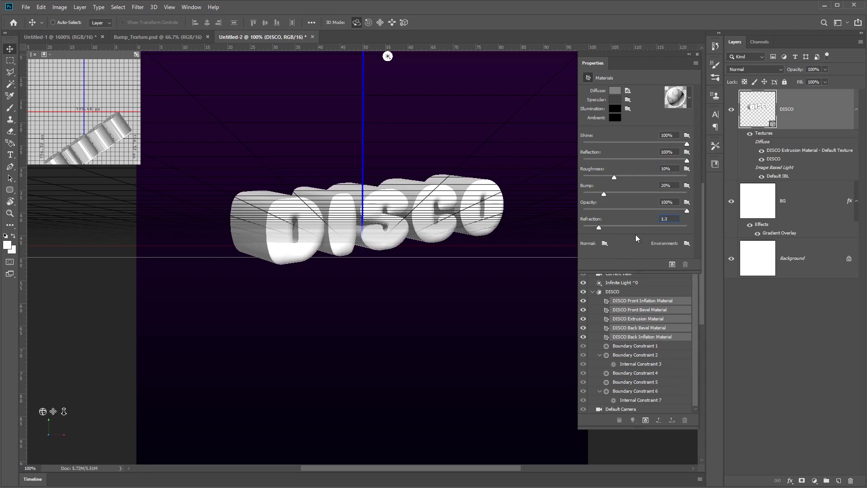
{"action": "type", "text": "3"}
{"action": "key", "text": "Return"}
Load Bump_Texture.jpg as the bump texture of the DISCO Front Inflation Material
{"action": "left_click", "coordinate": [645, 302]}
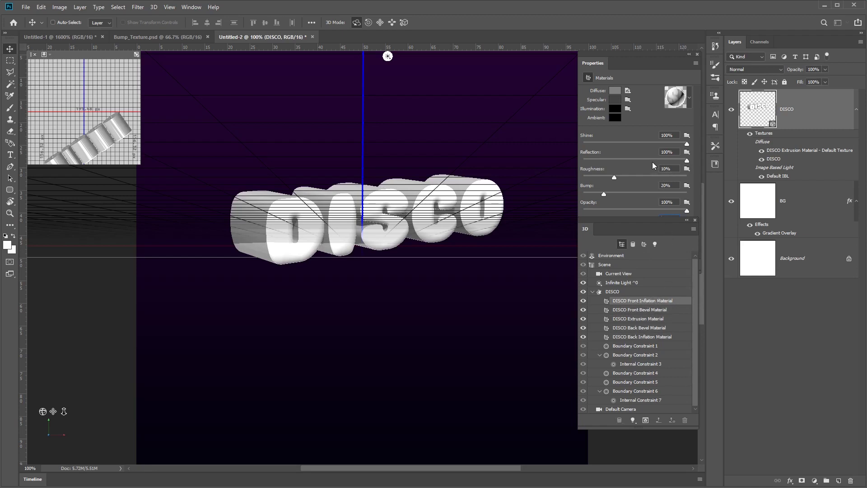
{"action": "left_click", "coordinate": [687, 185]}
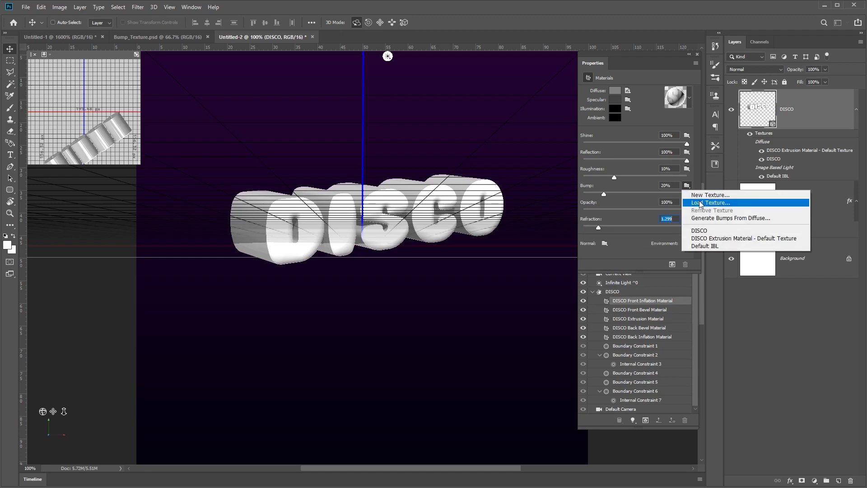
{"action": "left_click", "coordinate": [701, 203]}
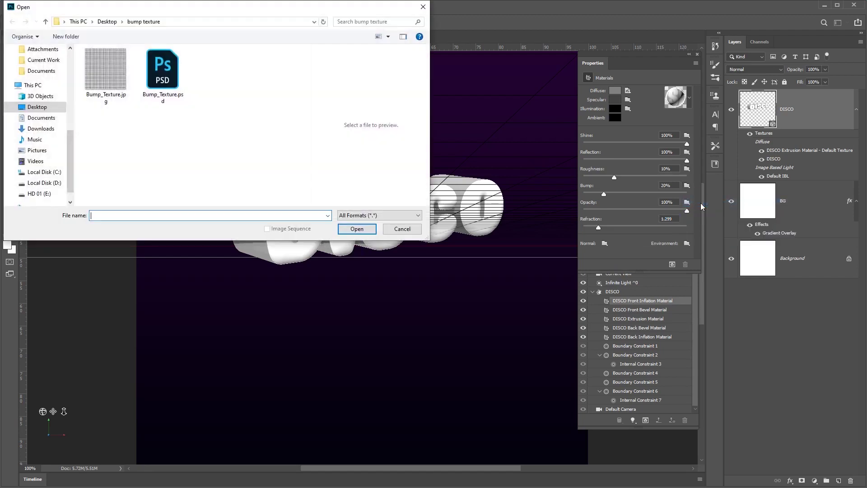
{"action": "left_click", "coordinate": [113, 79]}
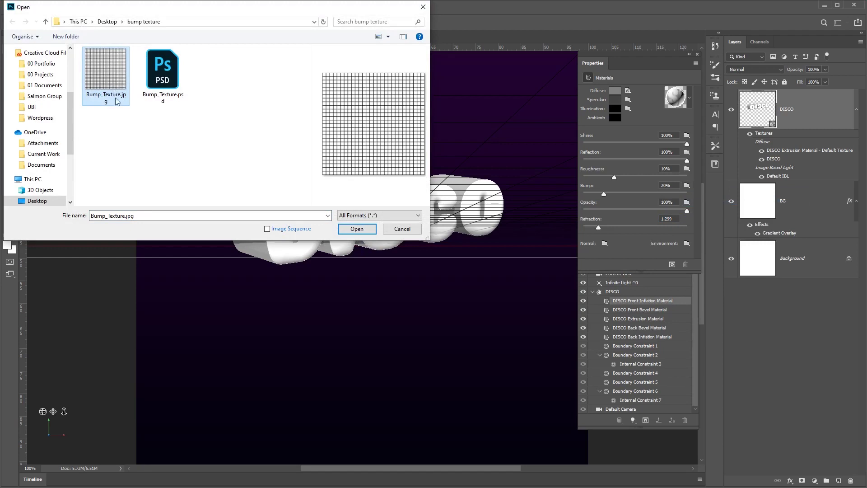
{"action": "left_click", "coordinate": [357, 229]}
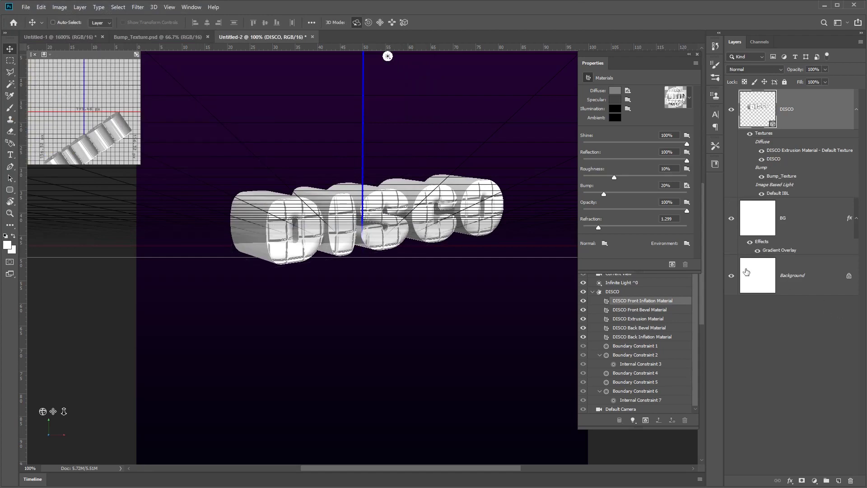
Edit the front inflation bump texture's UV properties, setting the tiling to U/X 2.3 and V/Y 0.56
{"action": "left_click", "coordinate": [686, 186]}
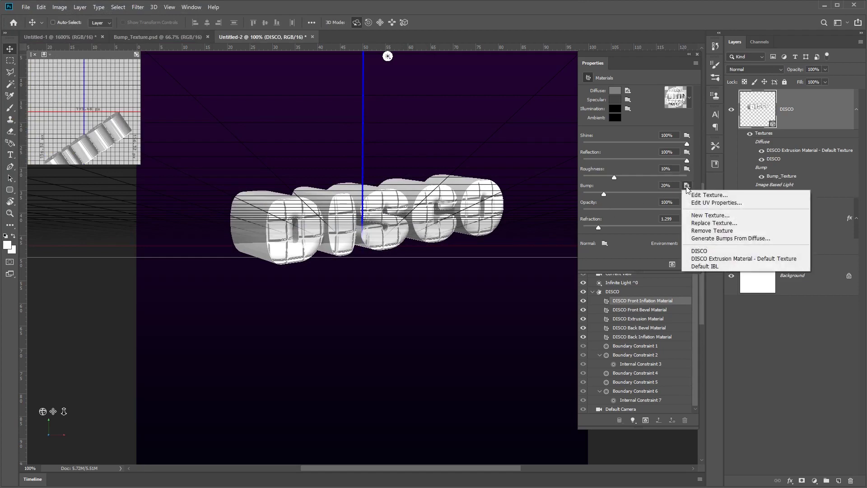
{"action": "left_click", "coordinate": [719, 203]}
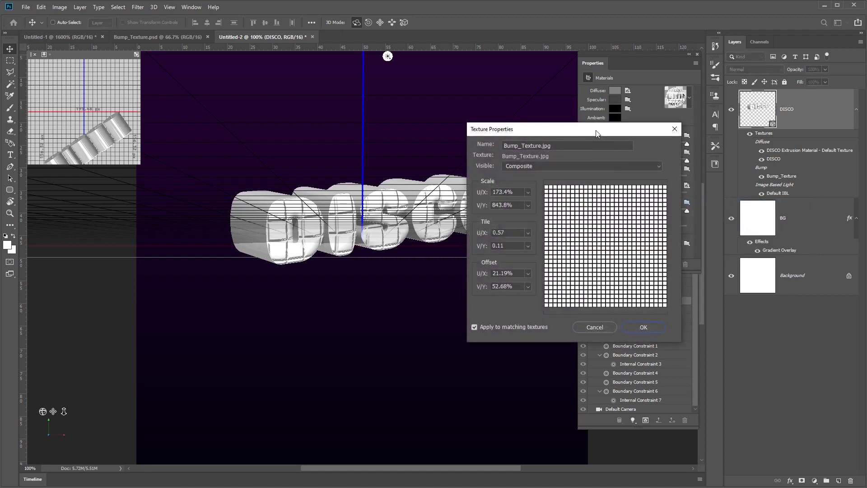
{"action": "left_click_drag", "start_coordinate": [596, 130], "coordinate": [637, 120]}
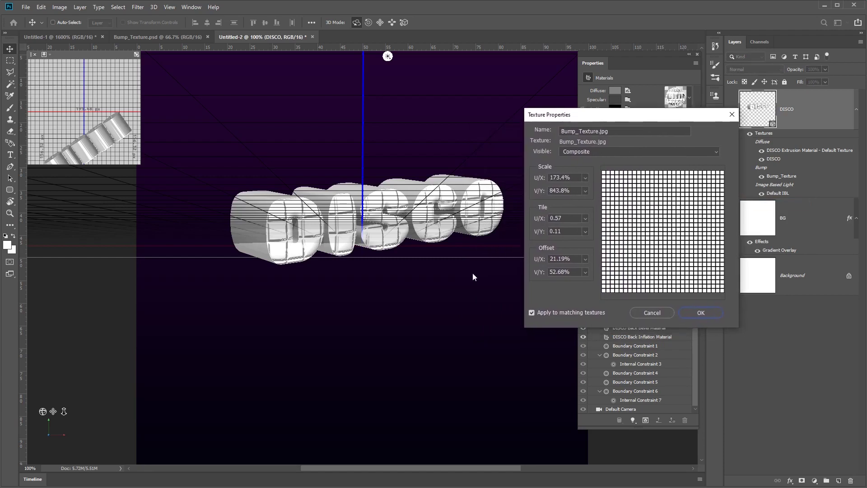
{"action": "left_click", "coordinate": [585, 218]}
{"action": "mouse_move", "coordinate": [584, 229]}
{"action": "left_mouse_down"}
{"action": "mouse_move", "coordinate": [593, 229]}
{"action": "mouse_move", "coordinate": [586, 242]}
{"action": "mouse_move", "coordinate": [584, 229]}
{"action": "left_mouse_up"}
{"action": "left_click", "coordinate": [564, 239]}
{"action": "left_click", "coordinate": [585, 231]}
{"action": "left_click", "coordinate": [585, 218]}
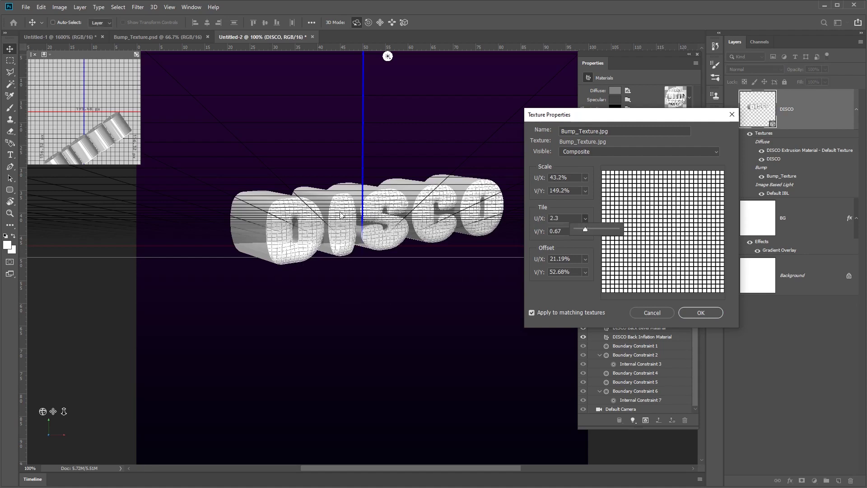
{"action": "left_click", "coordinate": [585, 231]}
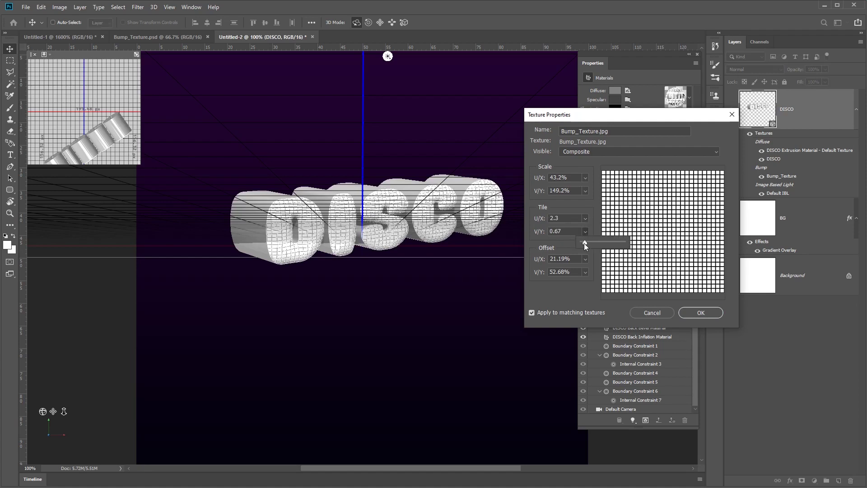
{"action": "left_click_drag", "start_coordinate": [584, 243], "coordinate": [585, 244]}
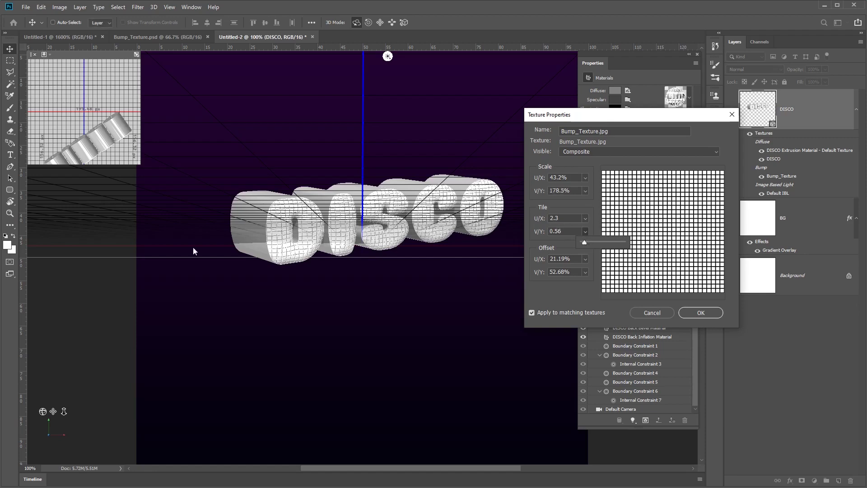
{"action": "left_click", "coordinate": [689, 312]}
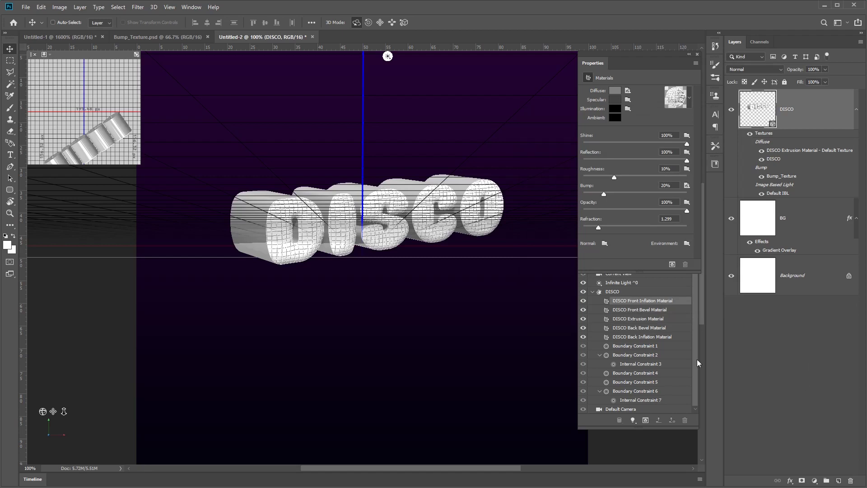
Apply the existing Bump_Texture as the bump texture of the DISCO front bevel, extrusion, back bevel and back inflation materials
{"action": "left_click", "coordinate": [640, 310]}
{"action": "key", "text": "Tab"}
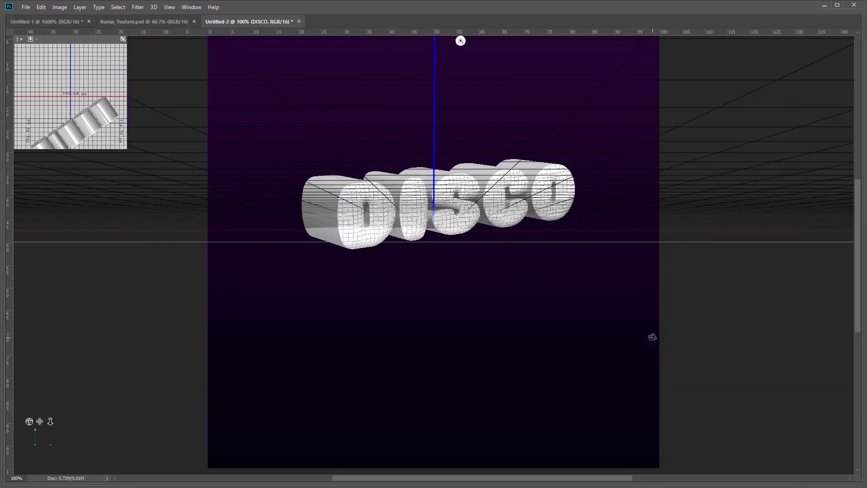
{"action": "key", "text": "Tab"}
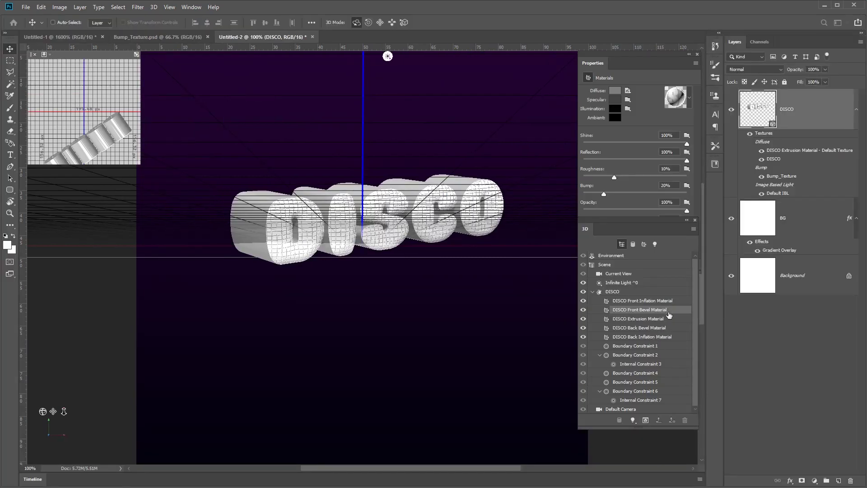
{"action": "left_click", "coordinate": [671, 337], "text": "shift"}
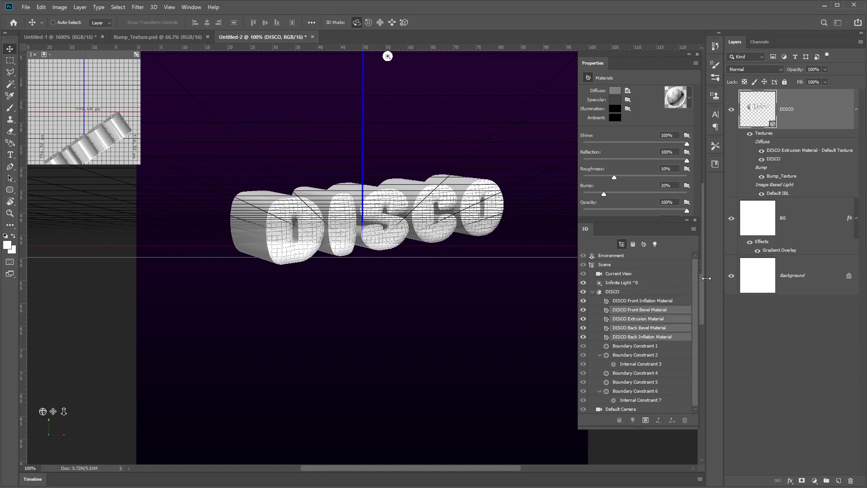
{"action": "left_click", "coordinate": [687, 185]}
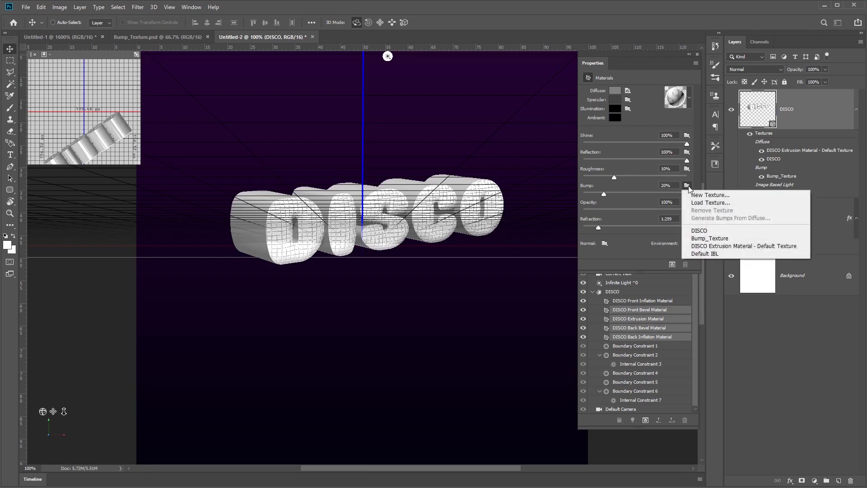
{"action": "left_click", "coordinate": [712, 240]}
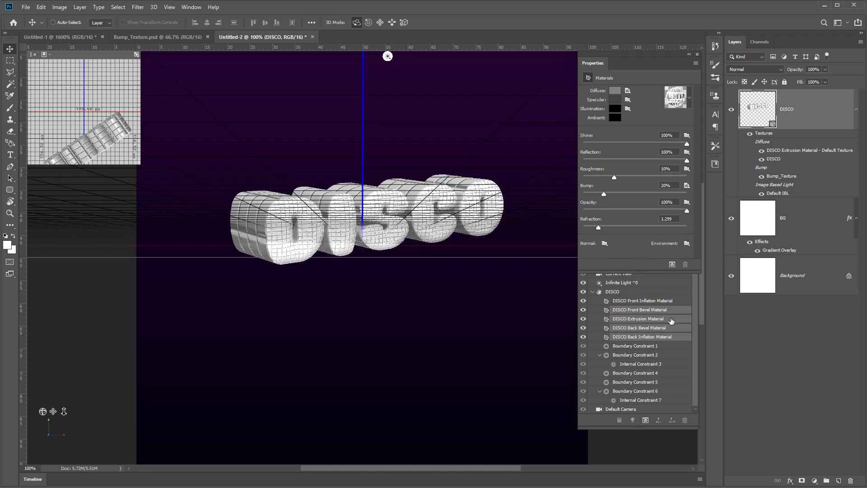
Edit the DISCO Extrusion Material's bump texture UV properties, setting the tiling to U/X 10.22 and V/Y 2.52
{"action": "left_click", "coordinate": [647, 318]}
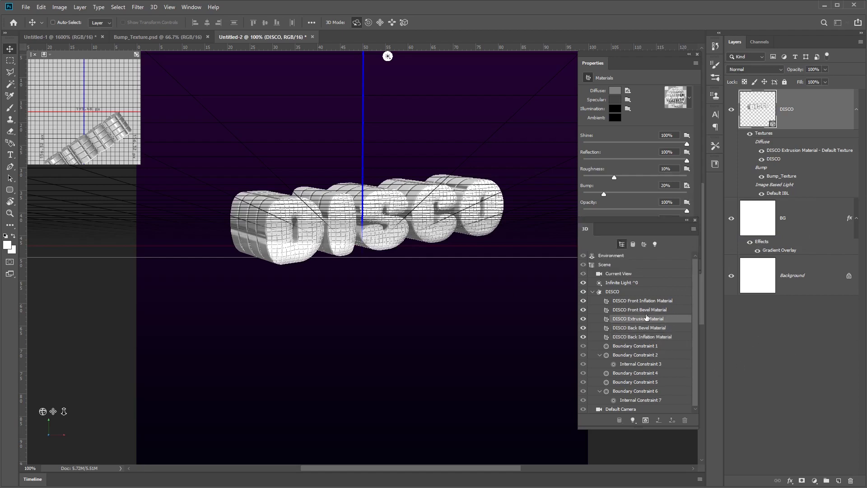
{"action": "left_click", "coordinate": [687, 186]}
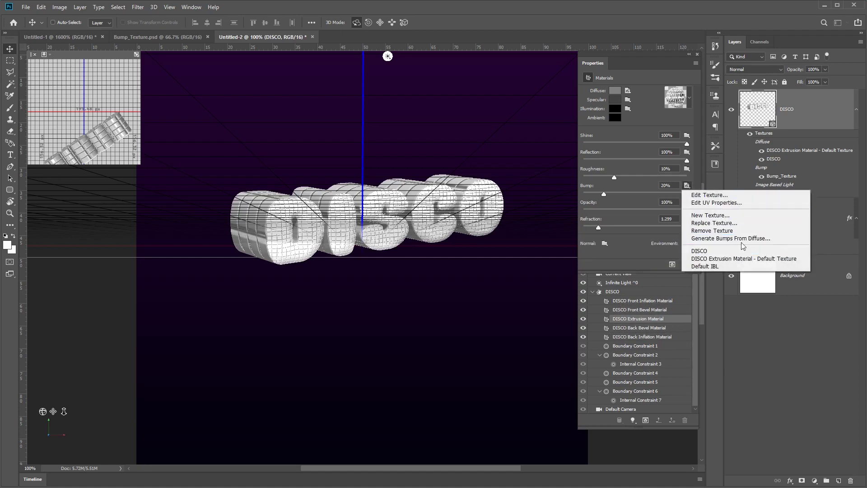
{"action": "left_click", "coordinate": [751, 207]}
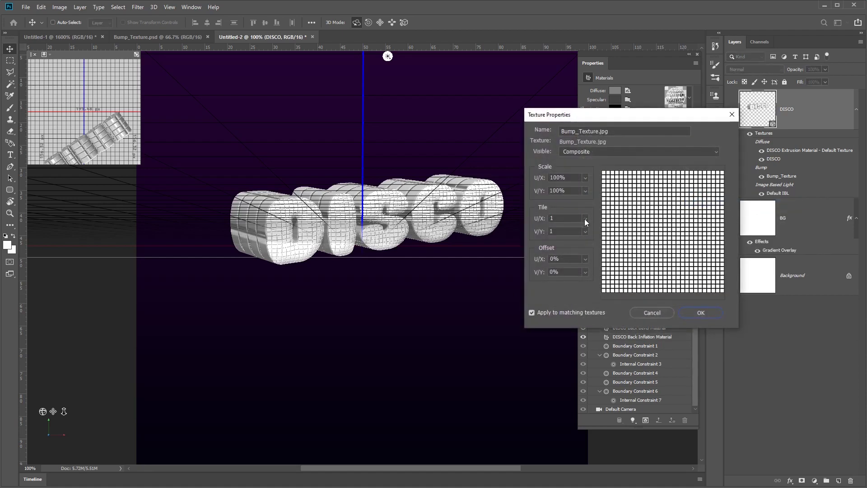
{"action": "left_click", "coordinate": [585, 218]}
{"action": "mouse_move", "coordinate": [583, 230]}
{"action": "left_mouse_down"}
{"action": "mouse_move", "coordinate": [604, 229]}
{"action": "mouse_move", "coordinate": [590, 244]}
{"action": "mouse_move", "coordinate": [585, 230]}
{"action": "mouse_move", "coordinate": [583, 243]}
{"action": "left_mouse_up"}
{"action": "left_click", "coordinate": [585, 231]}
{"action": "left_click", "coordinate": [585, 231]}
{"action": "left_click", "coordinate": [585, 231]}
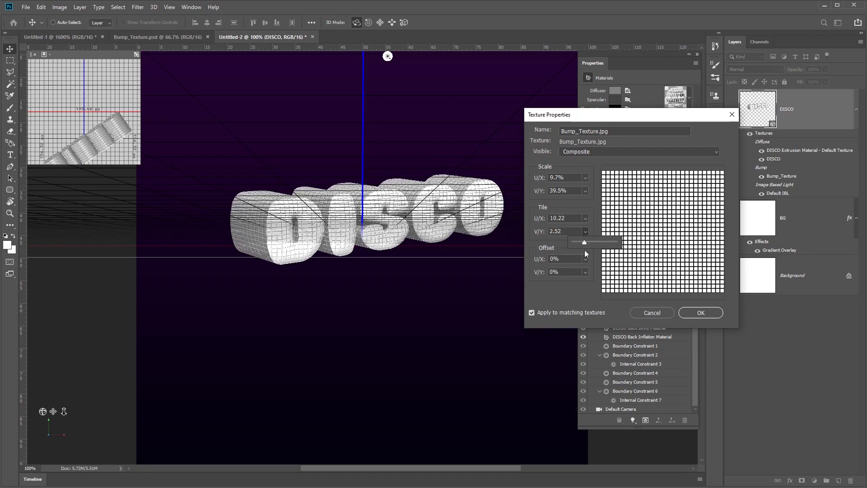
{"action": "left_click", "coordinate": [700, 313]}
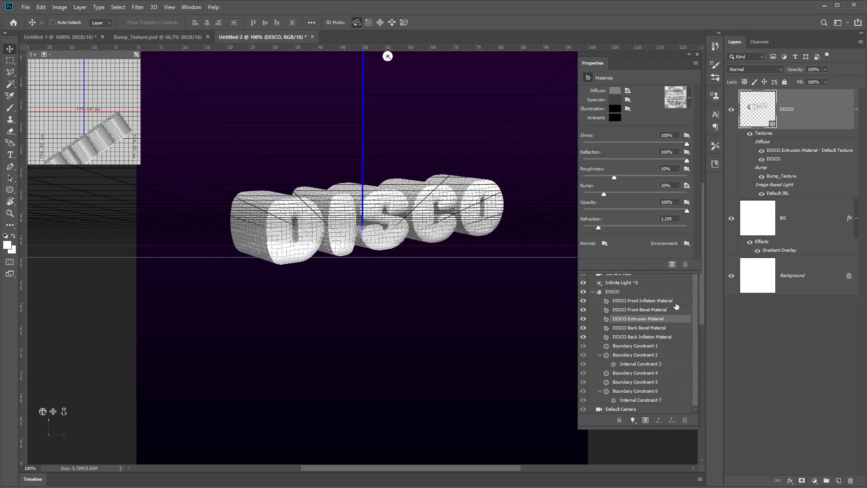
{"action": "left_click", "coordinate": [591, 422]}
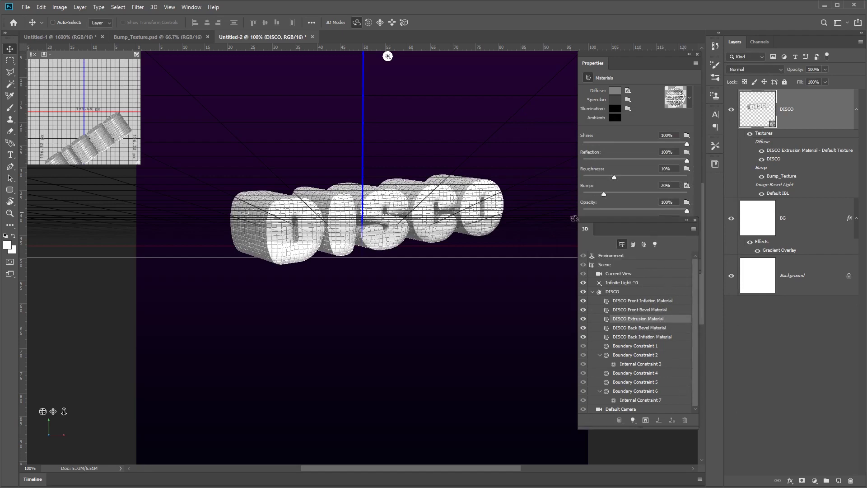
Set the infinite light's intensity to 20% and its shadow softness to 30%
{"action": "left_click", "coordinate": [638, 283]}
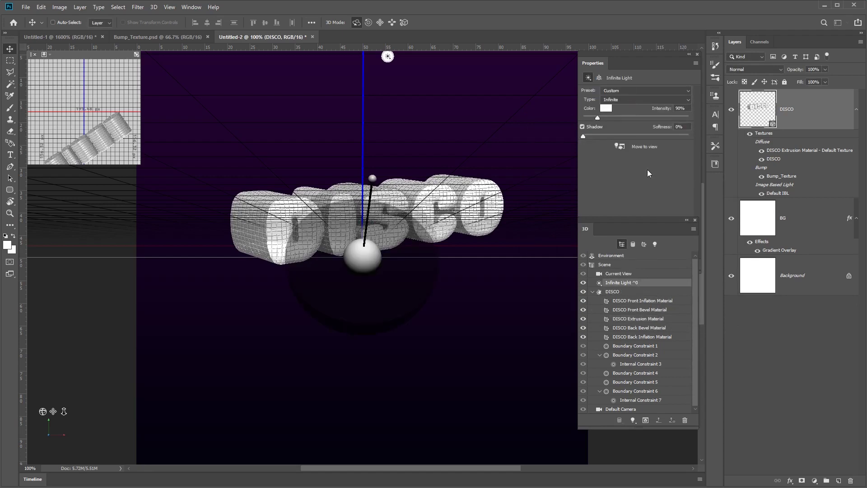
{"action": "left_click", "coordinate": [682, 108]}
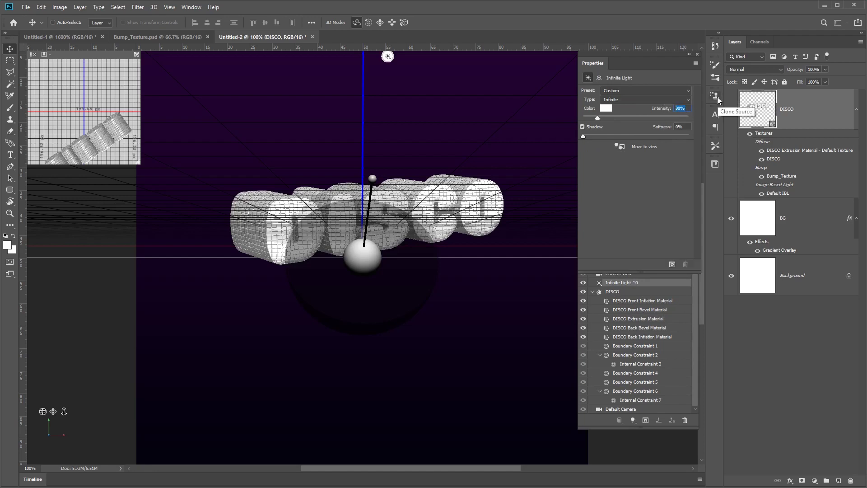
{"action": "type", "text": "20"}
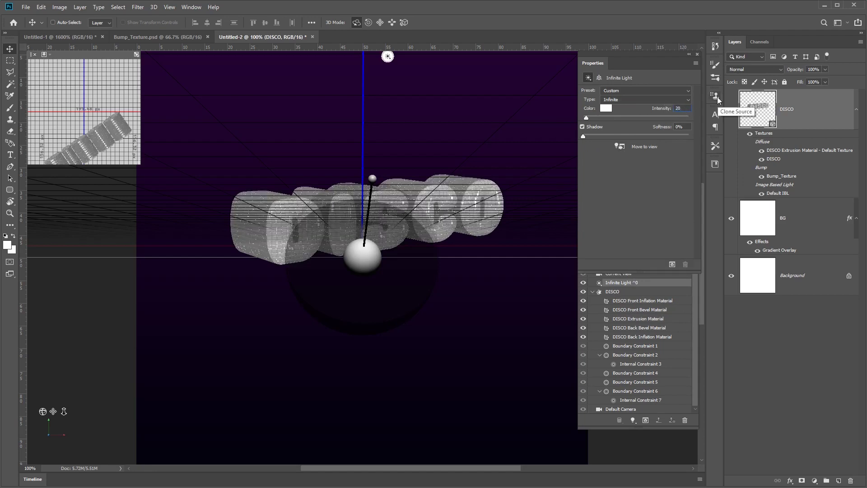
{"action": "key", "text": "Return"}
{"action": "left_click", "coordinate": [684, 126]}
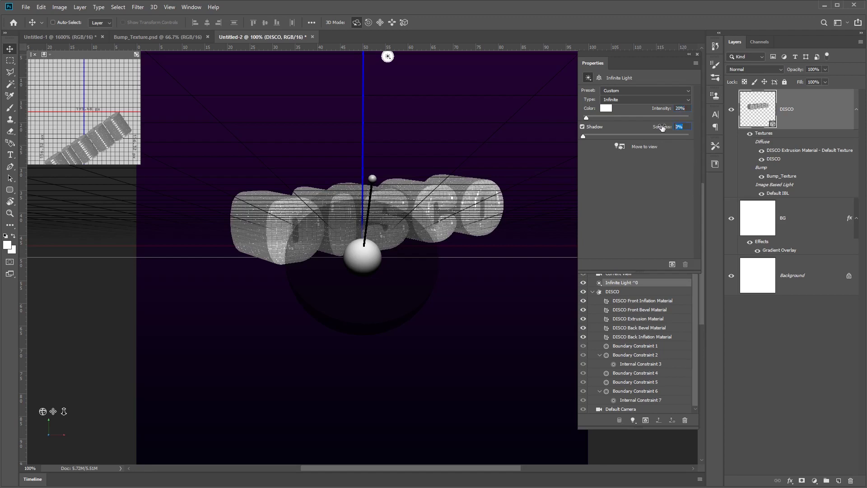
{"action": "type", "text": "30"}
{"action": "left_click", "coordinate": [679, 283]}
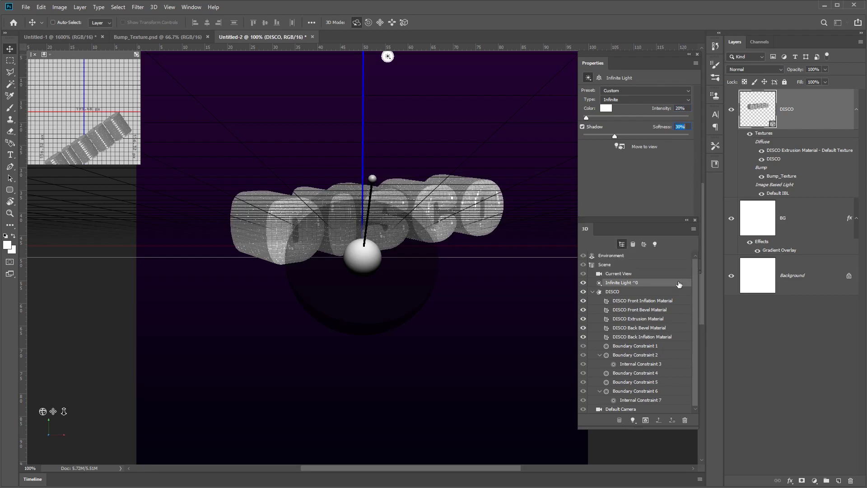
Replace the environment's IBL texture with the image people-inside-a-club-2034851.jpg
{"action": "left_click", "coordinate": [624, 256]}
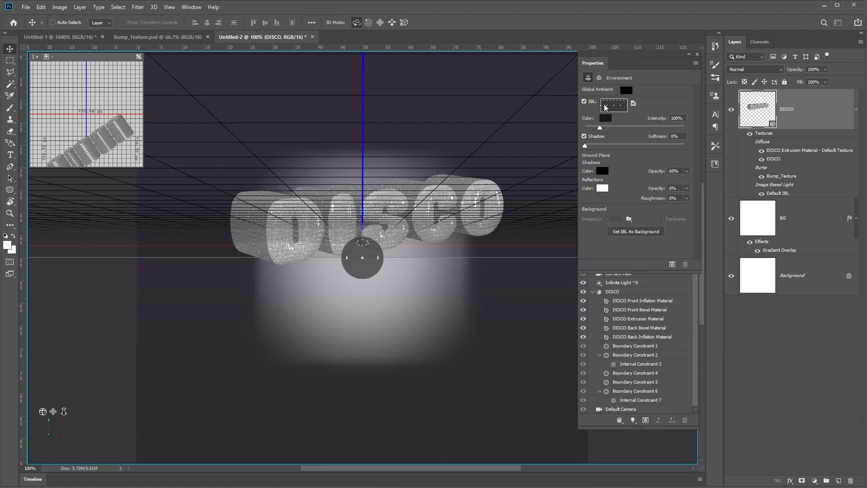
{"action": "left_click", "coordinate": [633, 104]}
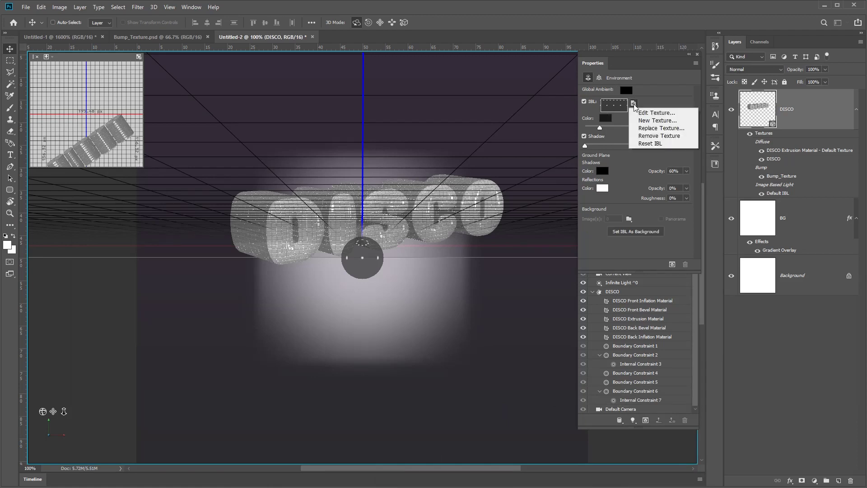
{"action": "left_click", "coordinate": [661, 129]}
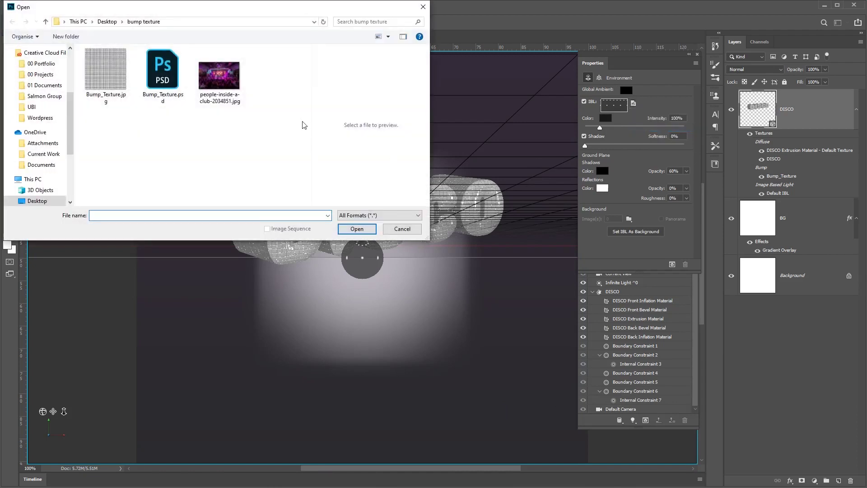
{"action": "left_click", "coordinate": [223, 95]}
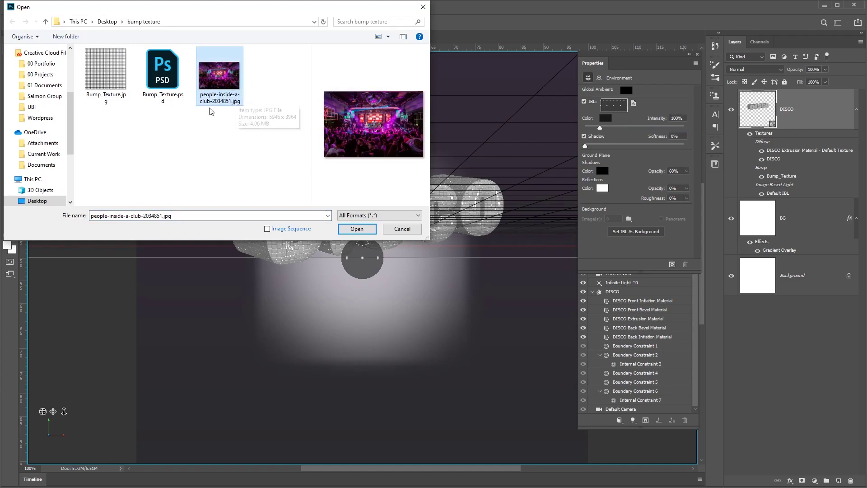
{"action": "left_click", "coordinate": [357, 229]}
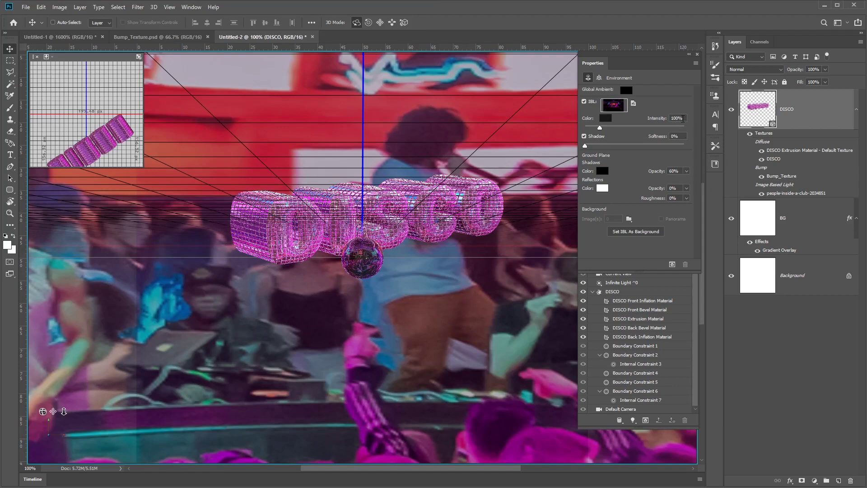
Set the environment's image-based light intensity to 30%
{"action": "left_click_drag", "start_coordinate": [683, 118], "coordinate": [668, 127]}
{"action": "type", "text": "30"}
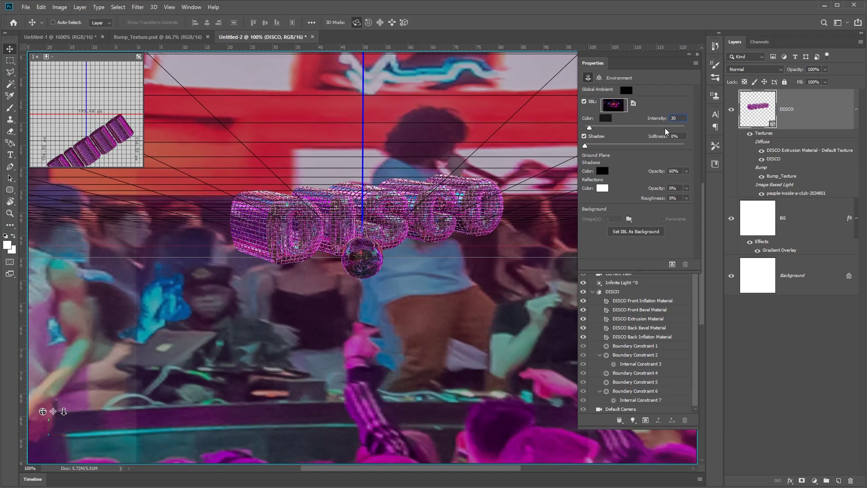
{"action": "key", "text": "shift+Up"}
{"action": "key", "text": "shift+Down"}
Rotate the environment image around the DISCO text and turn the infinite light so it shines from the text's upper right
{"action": "mouse_move", "coordinate": [456, 333]}
{"action": "left_mouse_down"}
{"action": "mouse_move", "coordinate": [446, 320]}
{"action": "mouse_move", "coordinate": [441, 334]}
{"action": "left_mouse_up"}
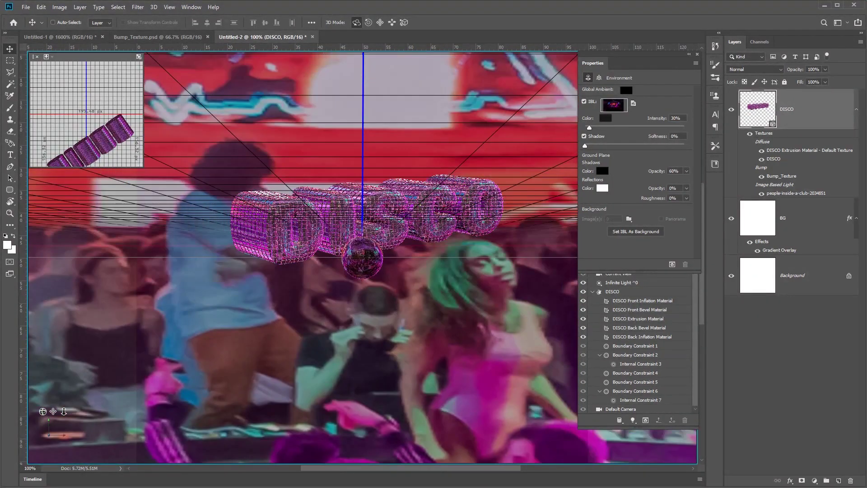
{"action": "left_click", "coordinate": [640, 283]}
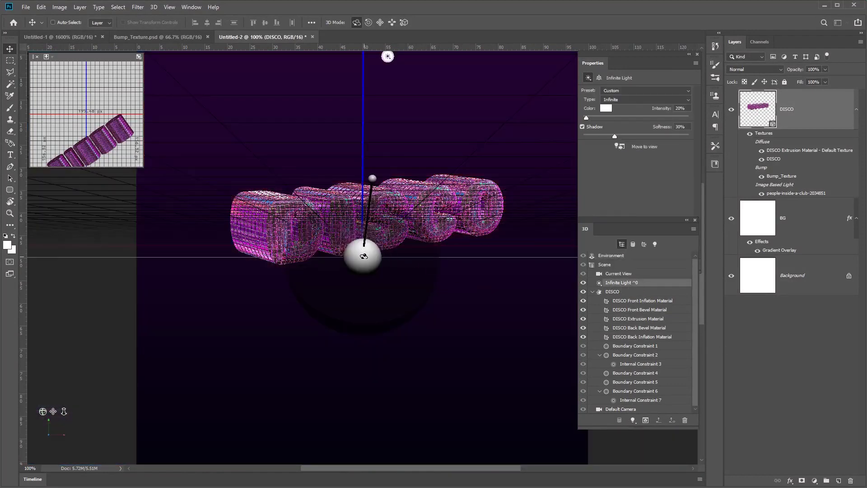
{"action": "mouse_move", "coordinate": [366, 251]}
{"action": "left_mouse_down"}
{"action": "mouse_move", "coordinate": [358, 290]}
{"action": "mouse_move", "coordinate": [289, 259]}
{"action": "mouse_move", "coordinate": [423, 214]}
{"action": "mouse_move", "coordinate": [397, 226]}
{"action": "mouse_move", "coordinate": [414, 254]}
{"action": "mouse_move", "coordinate": [400, 256]}
{"action": "mouse_move", "coordinate": [412, 259]}
{"action": "mouse_move", "coordinate": [412, 251]}
{"action": "left_mouse_up"}
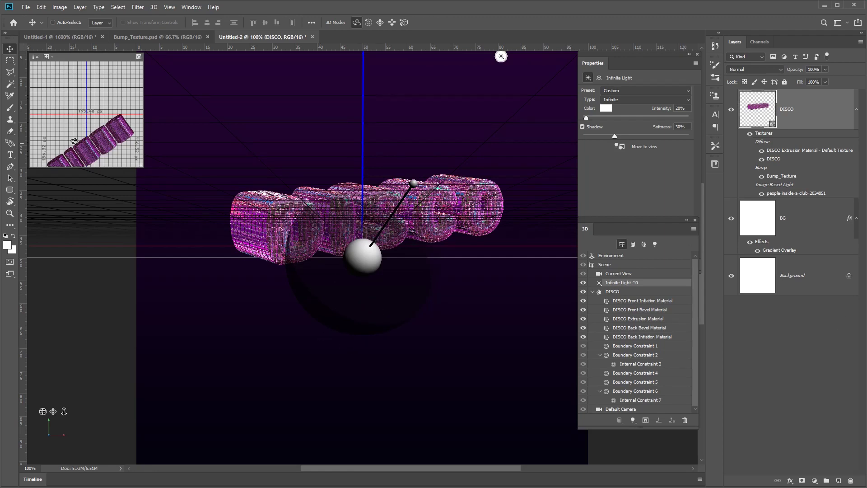
Open 10637-NMQKXB.jpg from the bump texture folder and copy the entire image
{"action": "left_click", "coordinate": [25, 7]}
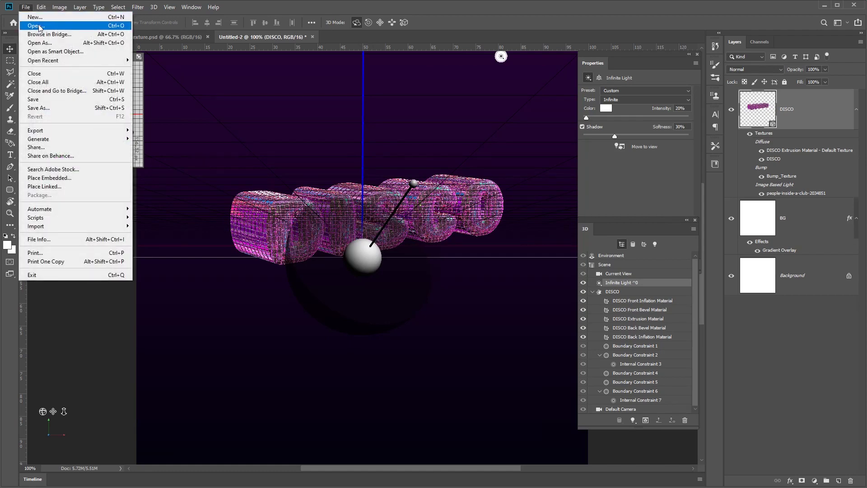
{"action": "left_click", "coordinate": [39, 25]}
{"action": "left_click", "coordinate": [106, 84]}
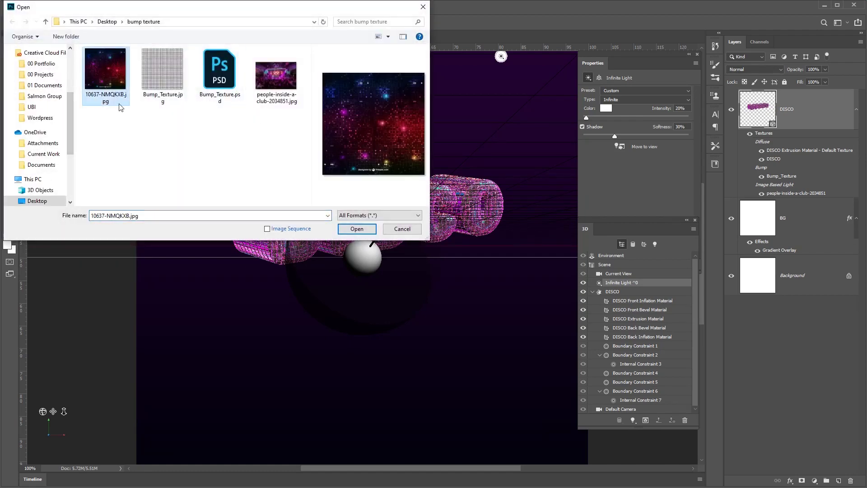
{"action": "left_click", "coordinate": [364, 229]}
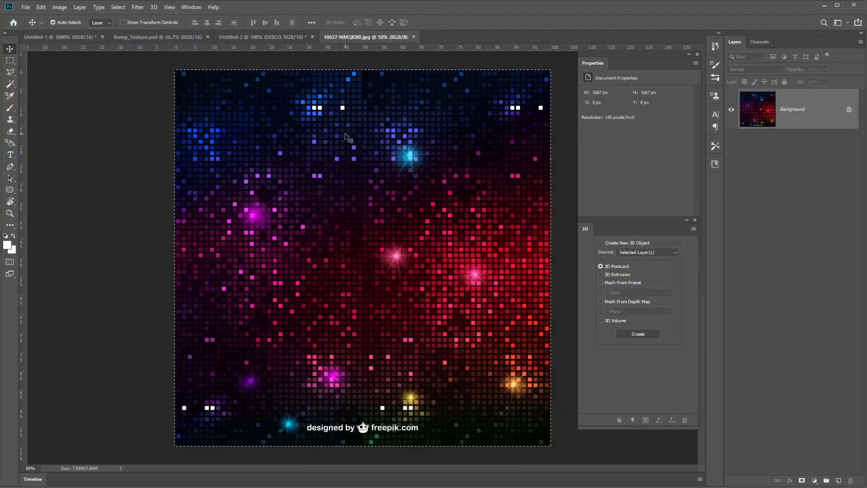
{"action": "key", "text": "ctrl+a"}
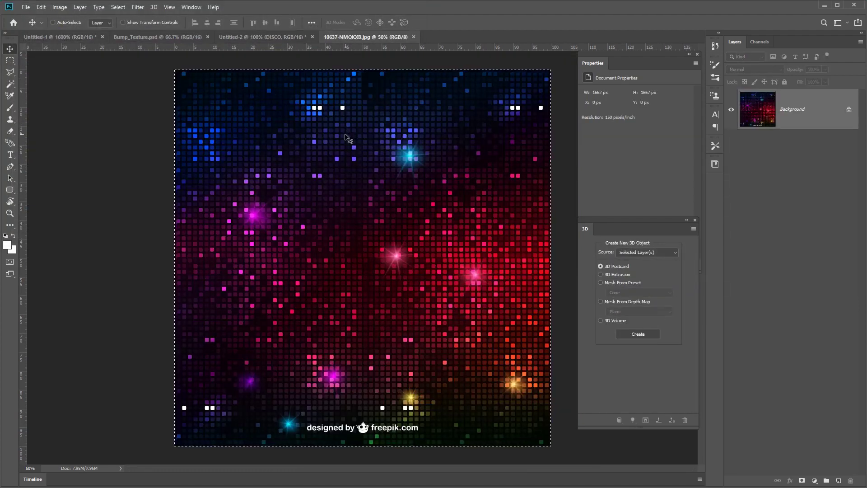
Add a new layer directly above BG in the Untitled-2 document and paste the disco lights image into it
{"action": "left_click", "coordinate": [277, 38]}
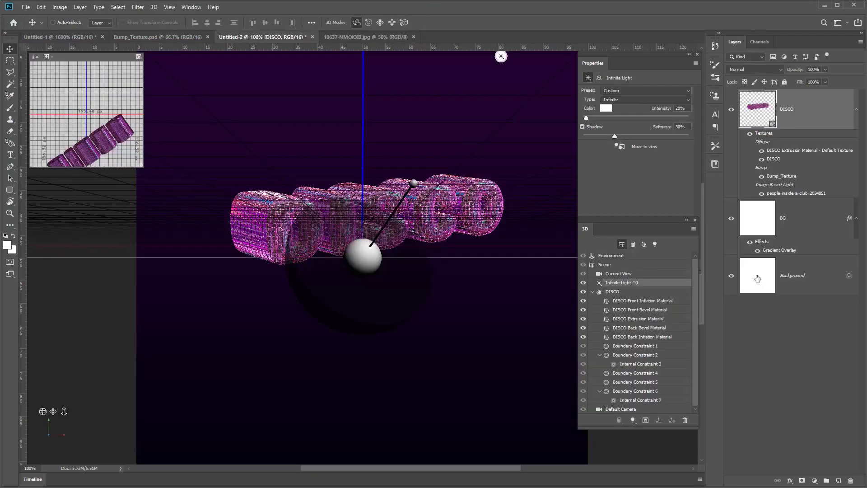
{"action": "left_click", "coordinate": [799, 218]}
{"action": "left_click", "coordinate": [837, 480]}
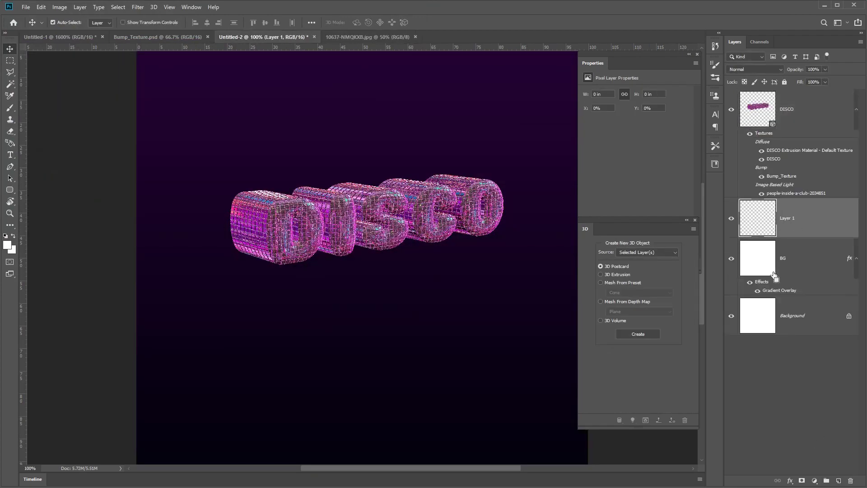
{"action": "key", "text": "ctrl+v"}
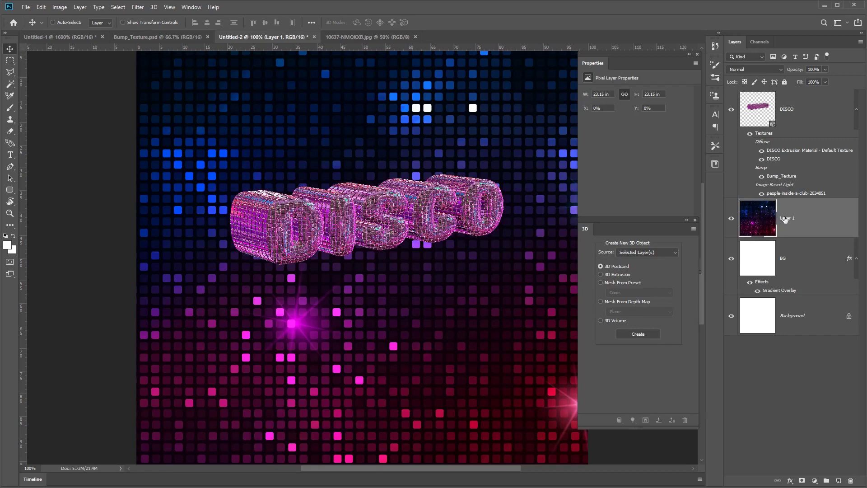
Rename the pasted image's layer to DISCO LIGHTS
{"action": "double_click", "coordinate": [785, 218]}
{"action": "type", "text": "DISCO LIGHTS"}
{"action": "key", "text": "Return"}
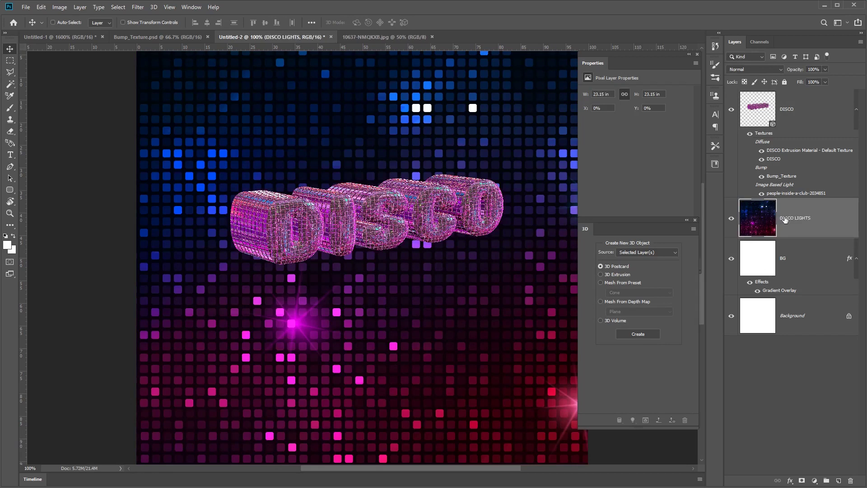
Set the DISCO LIGHTS layer's blend mode to Linear Dodge (Add) and its opacity to 50%
{"action": "left_click", "coordinate": [776, 69]}
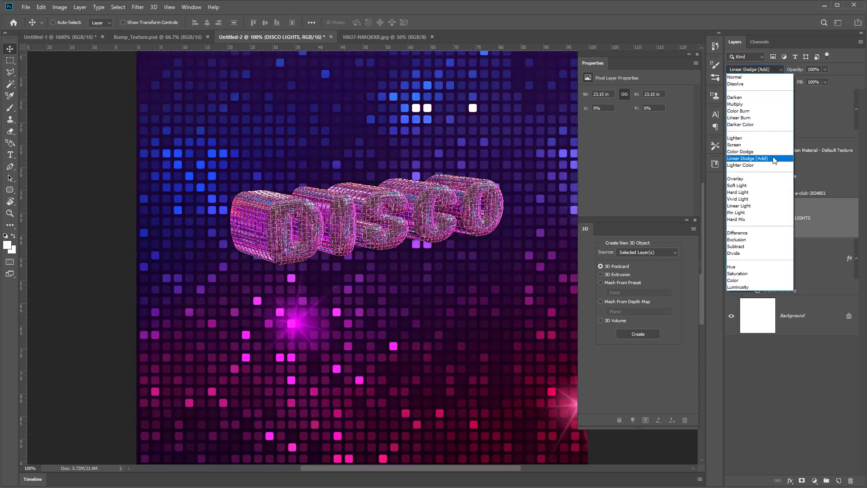
{"action": "left_click", "coordinate": [773, 158]}
{"action": "left_click", "coordinate": [818, 70]}
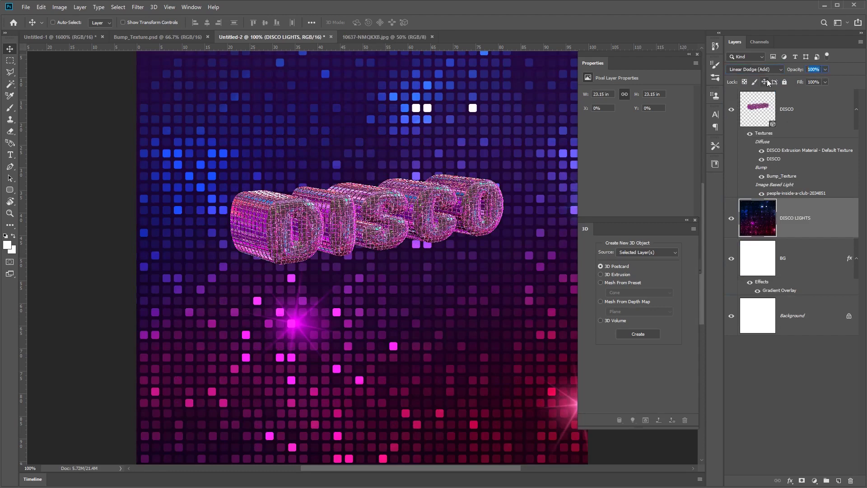
{"action": "type", "text": "50"}
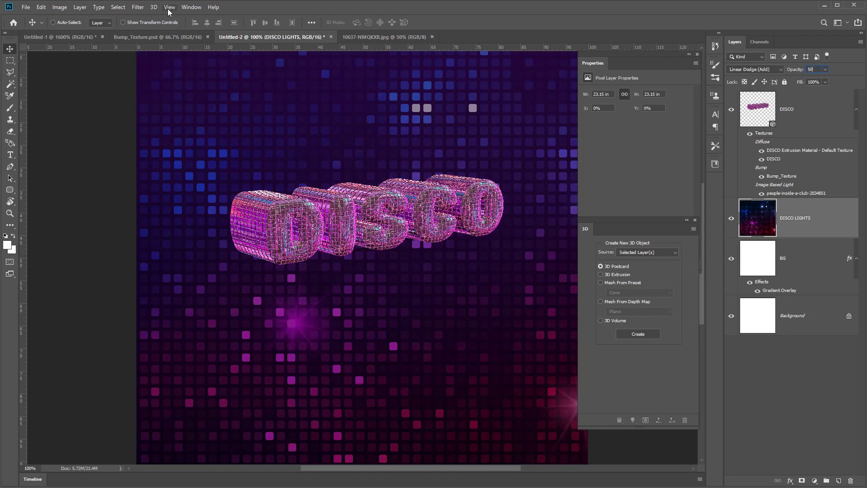
Apply a Gaussian Blur with a radius of 2.7 pixels to the DISCO LIGHTS layer
{"action": "left_click", "coordinate": [138, 7]}
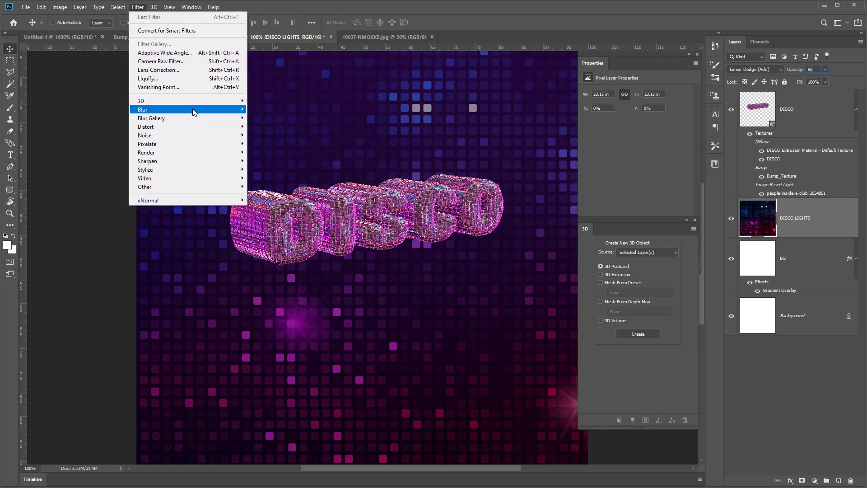
{"action": "mouse_move", "coordinate": [195, 112]}
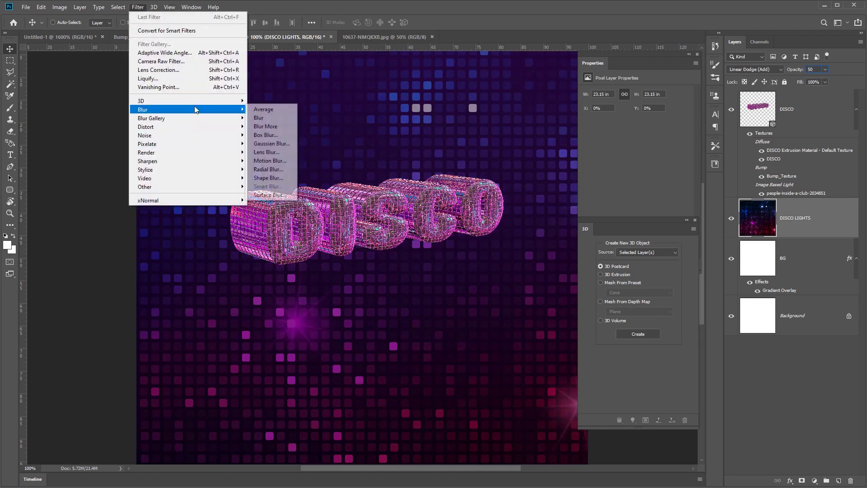
{"action": "left_click", "coordinate": [284, 150]}
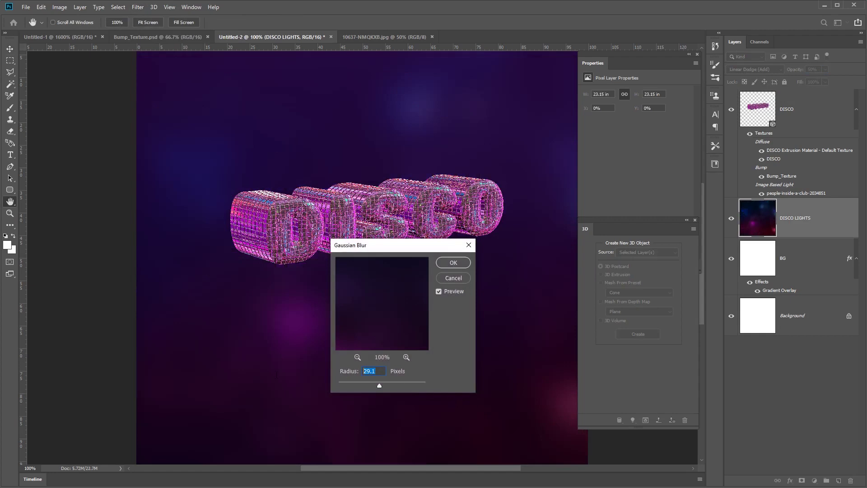
{"action": "type", "text": "2.7"}
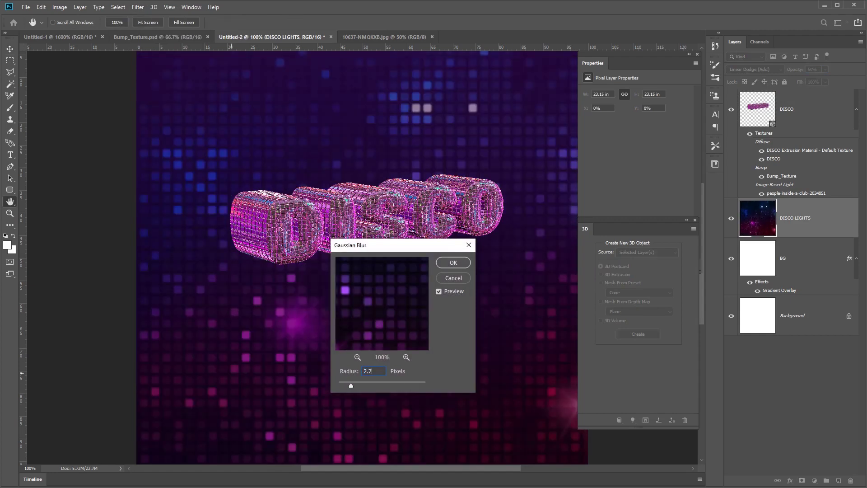
{"action": "left_click", "coordinate": [454, 262]}
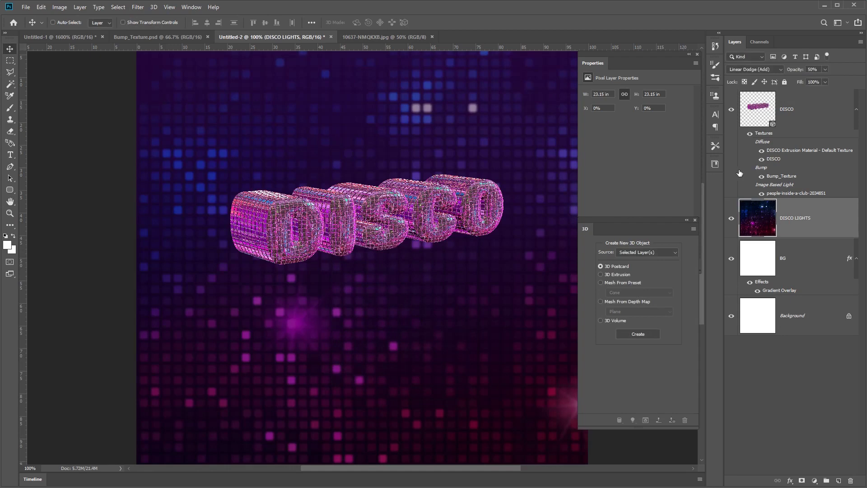
Render the DISCO 3D layer and stop the render once the text looks clean enough
{"action": "left_click", "coordinate": [790, 116]}
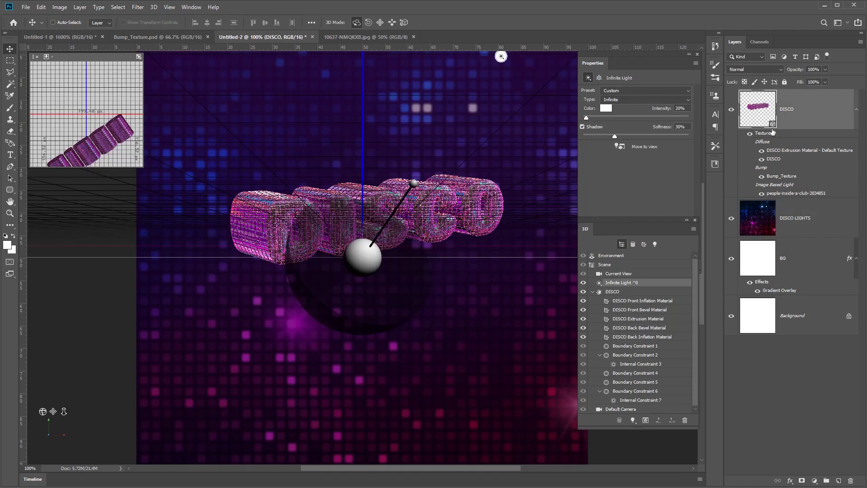
{"action": "left_click", "coordinate": [154, 8]}
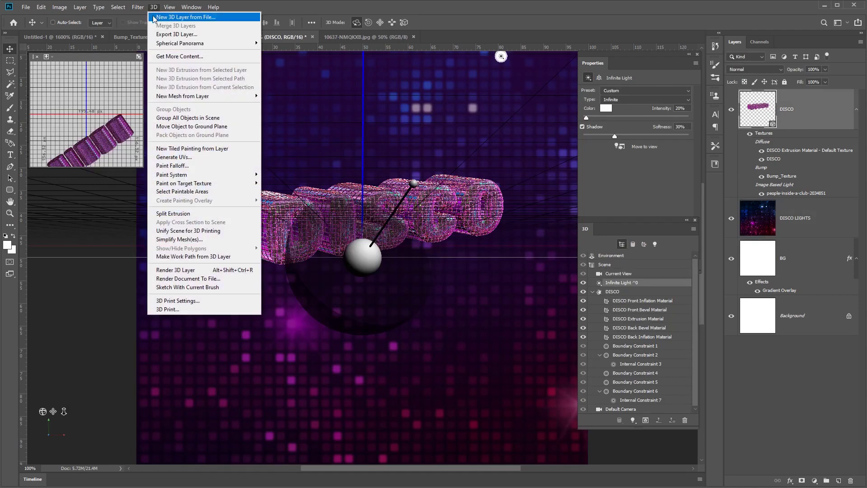
{"action": "left_click", "coordinate": [237, 270]}
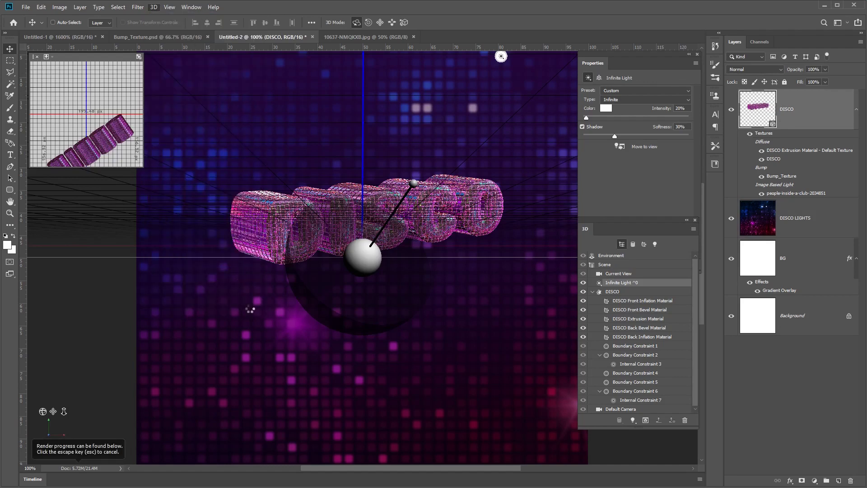
{"action": "key", "text": "Escape"}
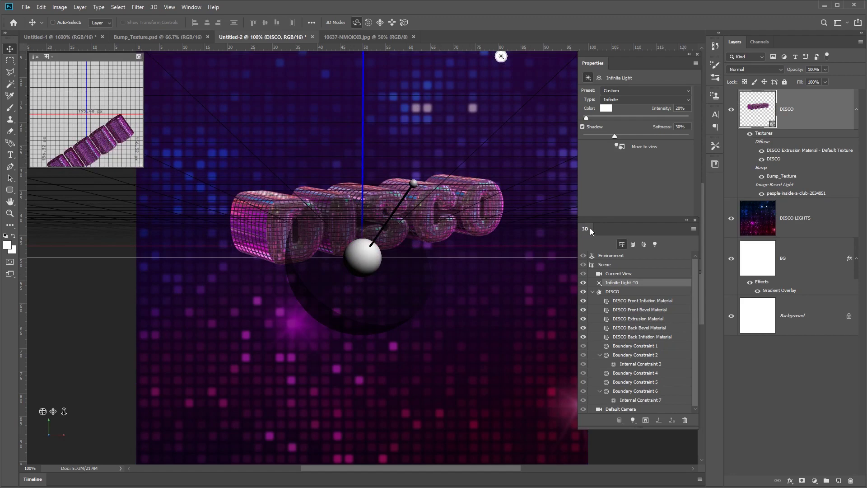
Add a Levels adjustment clipped to the DISCO layer, with input levels of 16, 1.10 and 195
{"action": "left_click", "coordinate": [814, 481]}
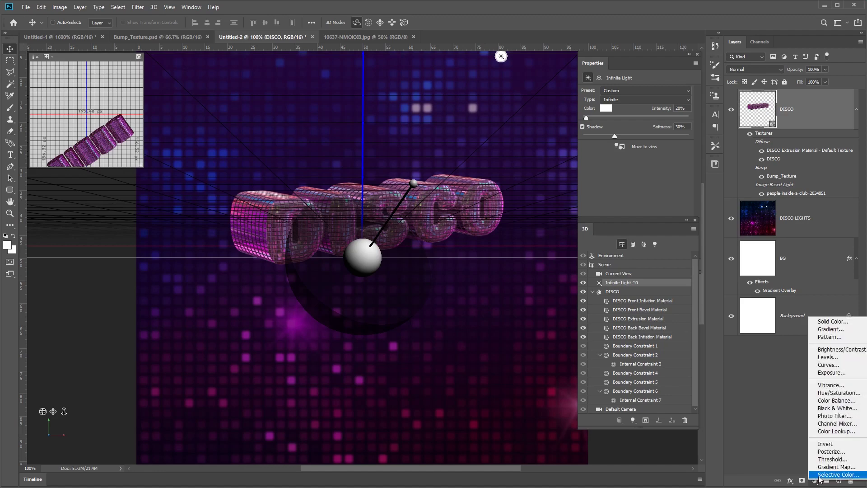
{"action": "left_click", "coordinate": [840, 357]}
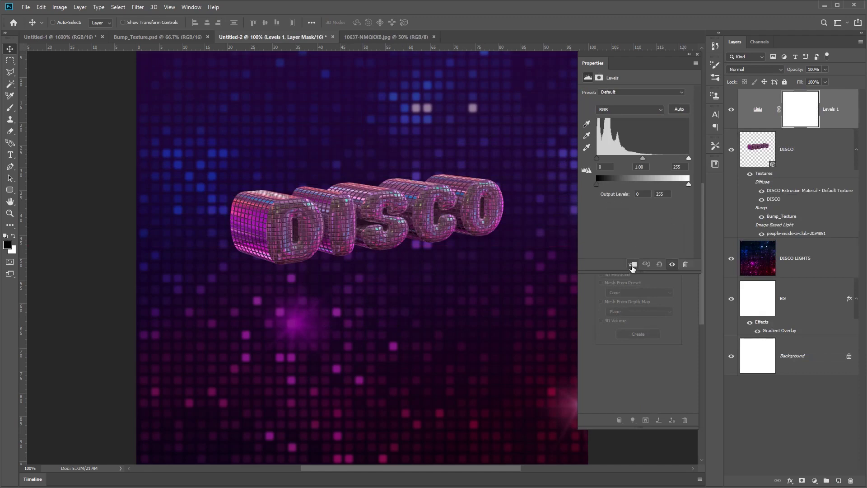
{"action": "left_click", "coordinate": [632, 266]}
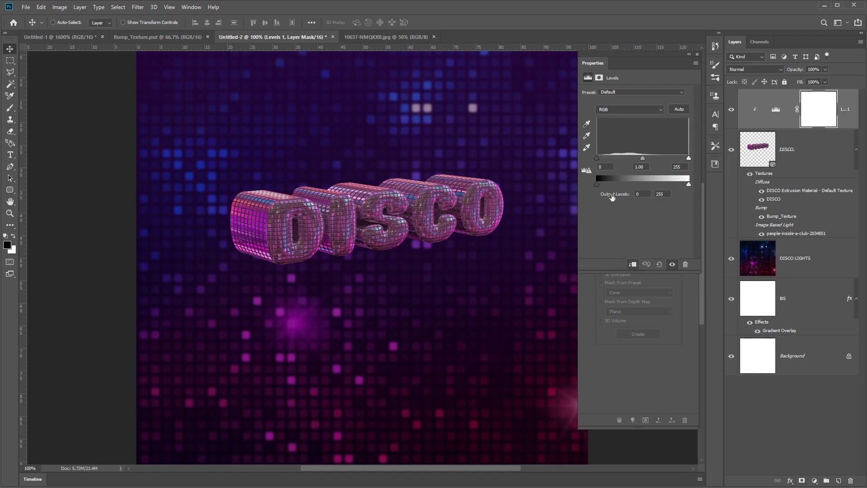
{"action": "left_click_drag", "start_coordinate": [596, 158], "coordinate": [602, 158]}
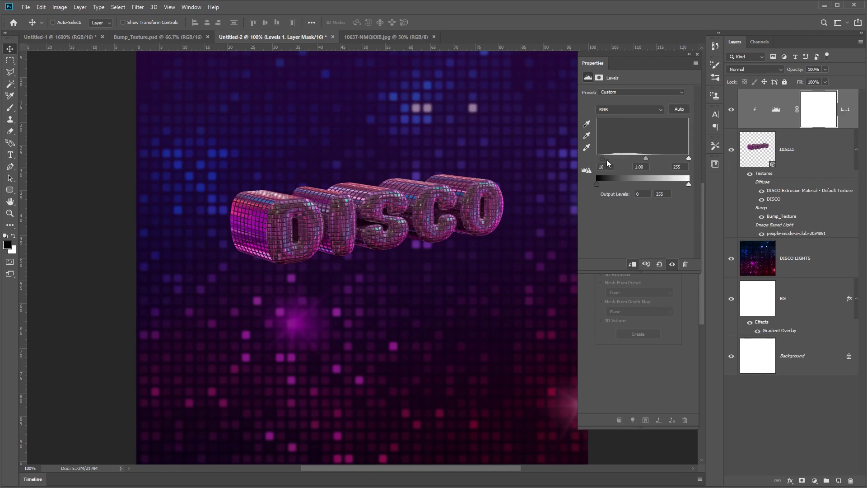
{"action": "left_click_drag", "start_coordinate": [689, 157], "coordinate": [632, 157]}
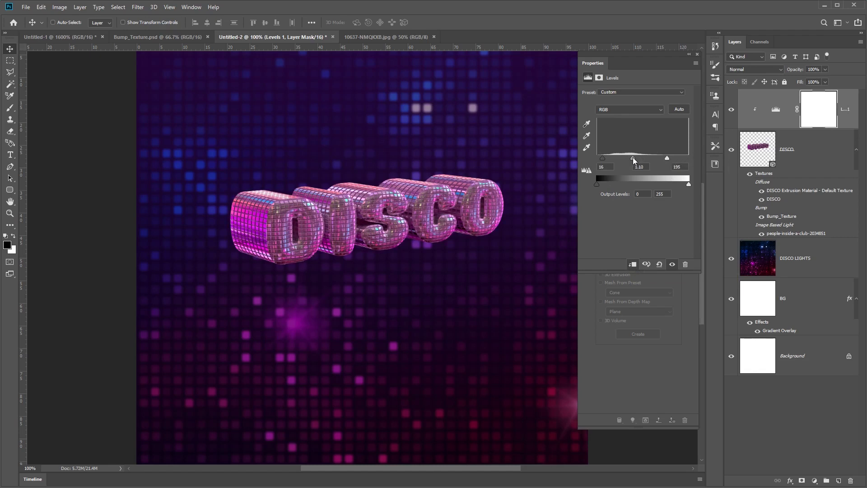
Add a Vibrance adjustment clipped to the DISCO text, with Vibrance +30 and Saturation +4
{"action": "left_click", "coordinate": [814, 480]}
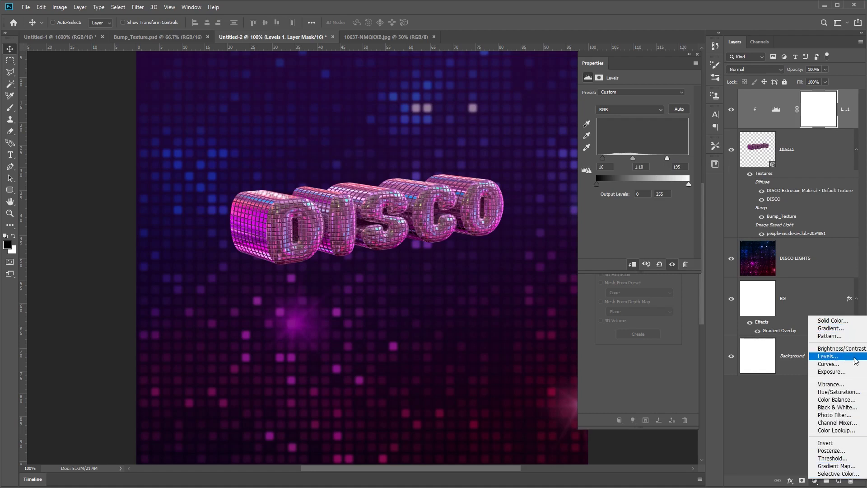
{"action": "left_click", "coordinate": [856, 384]}
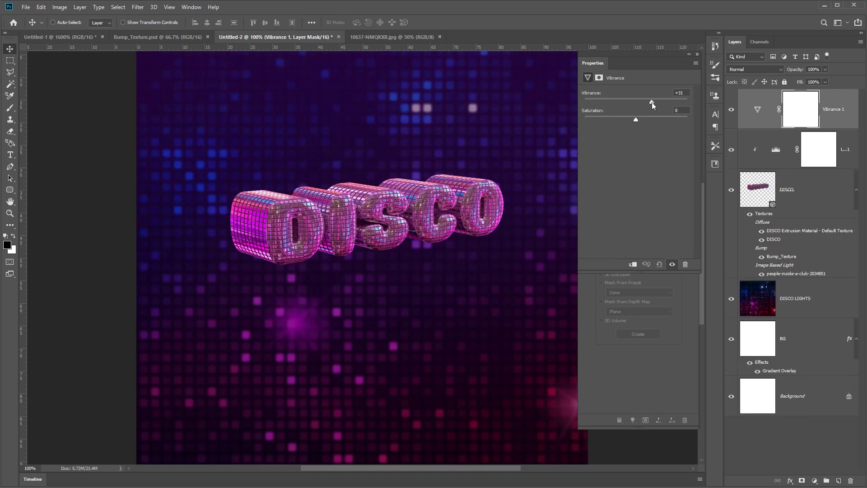
{"action": "left_click_drag", "start_coordinate": [652, 101], "coordinate": [638, 120]}
{"action": "left_click_drag", "start_coordinate": [637, 119], "coordinate": [638, 118]}
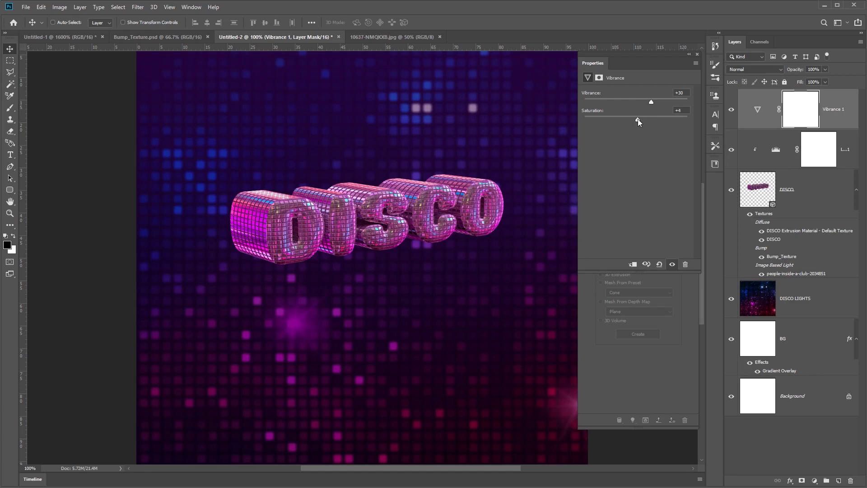
{"action": "left_click", "coordinate": [634, 265]}
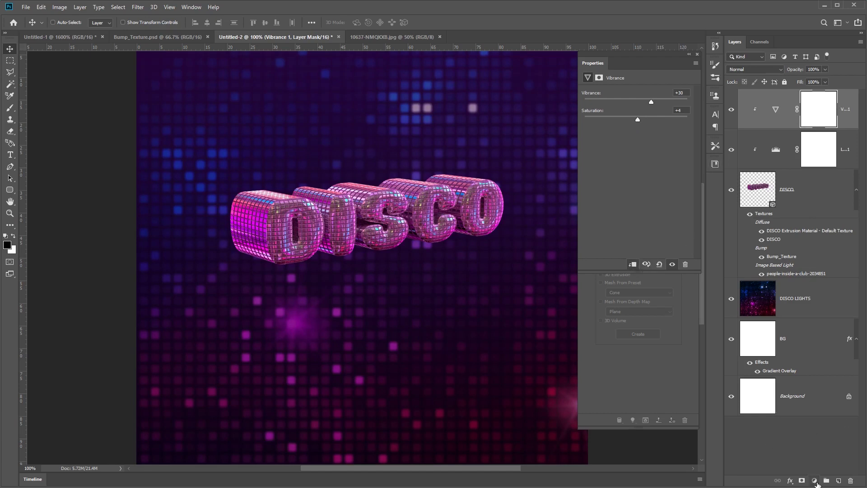
Add a Curves adjustment above all layers, lowering the RGB shadows slightly around input 52 and raising the highlights from input 184 to output 194
{"action": "left_click", "coordinate": [814, 480]}
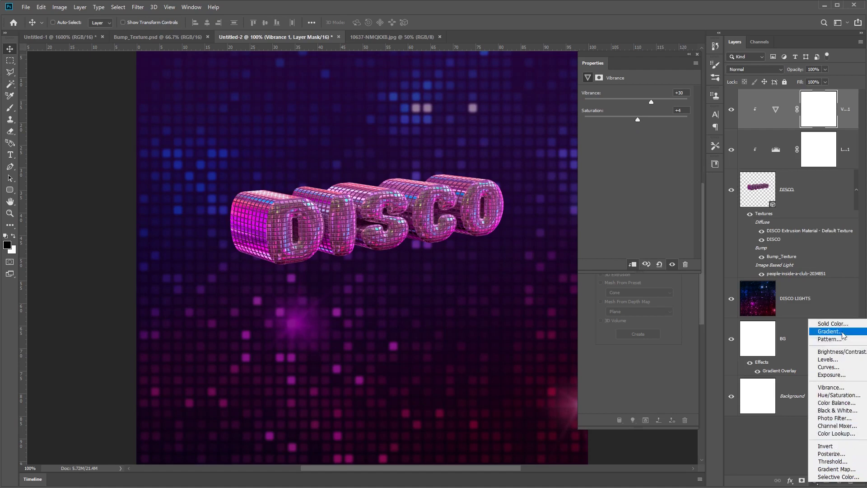
{"action": "left_click", "coordinate": [837, 368]}
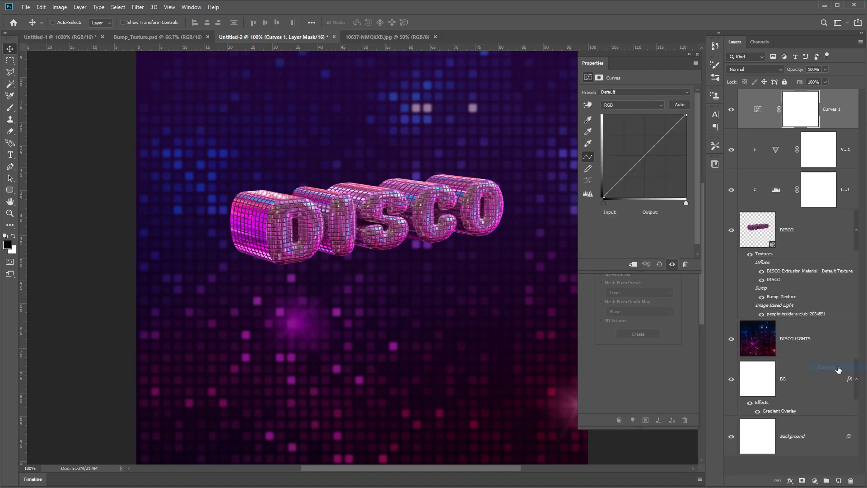
{"action": "left_click", "coordinate": [619, 180]}
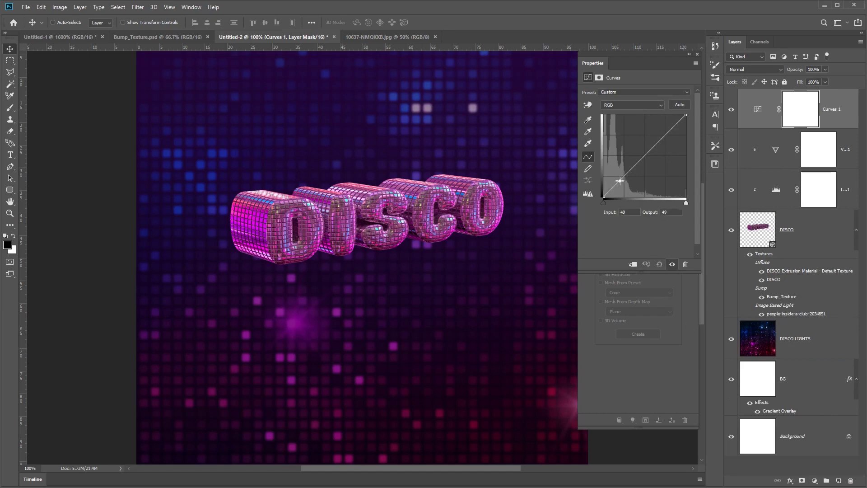
{"action": "left_click_drag", "start_coordinate": [620, 181], "coordinate": [620, 180]}
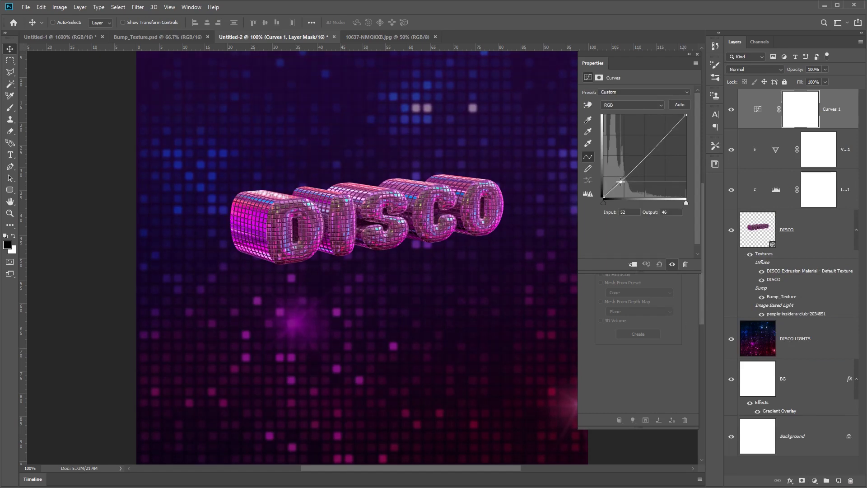
{"action": "left_click", "coordinate": [663, 134]}
{"action": "left_click_drag", "start_coordinate": [663, 134], "coordinate": [662, 134]}
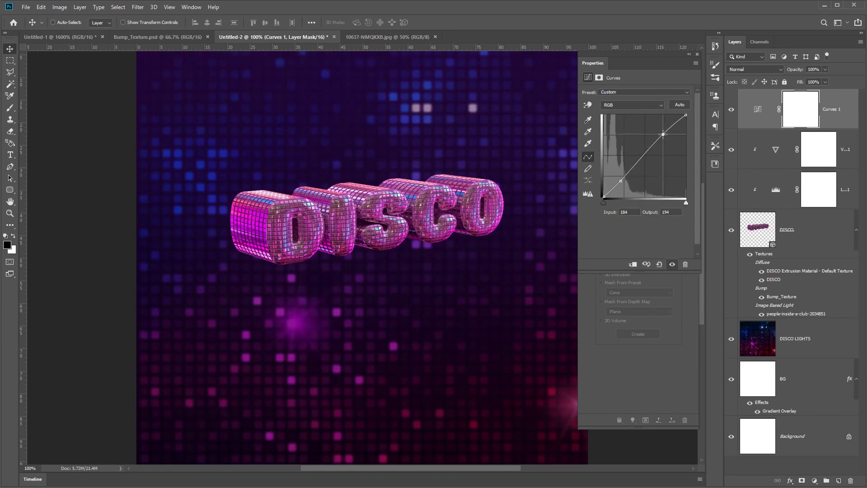
Raise the shadow end of the Blue channel slightly in the Curves adjustment
{"action": "left_click", "coordinate": [660, 108]}
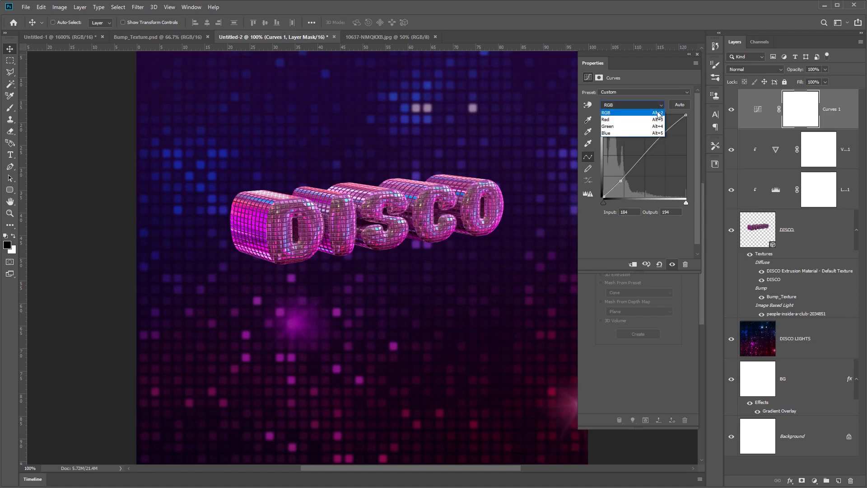
{"action": "left_click", "coordinate": [643, 133]}
{"action": "left_click_drag", "start_coordinate": [609, 195], "coordinate": [602, 194]}
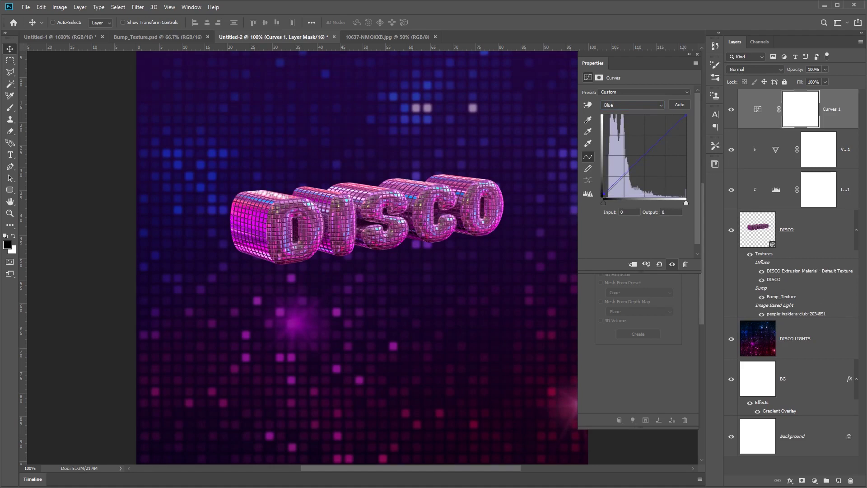
Add a new layer above the Curves adjustment and name it flares
{"action": "left_click", "coordinate": [839, 482]}
{"action": "double_click", "coordinate": [787, 113]}
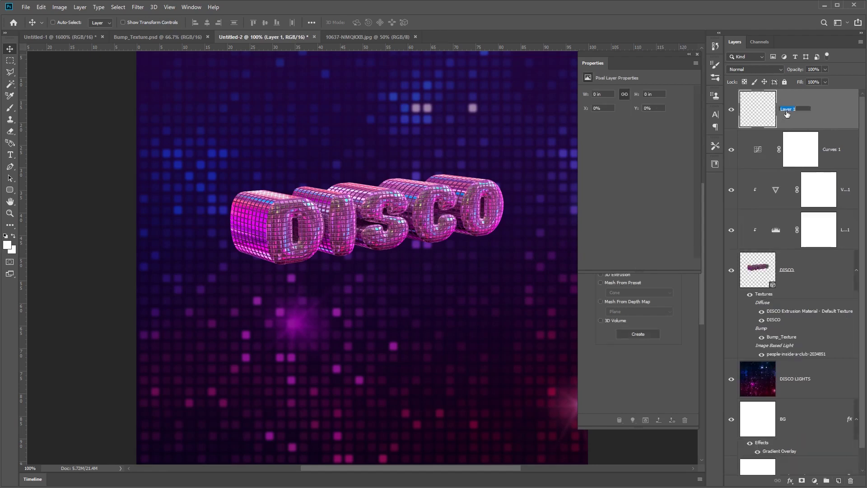
{"action": "type", "text": "flares"}
{"action": "key", "text": "Return"}
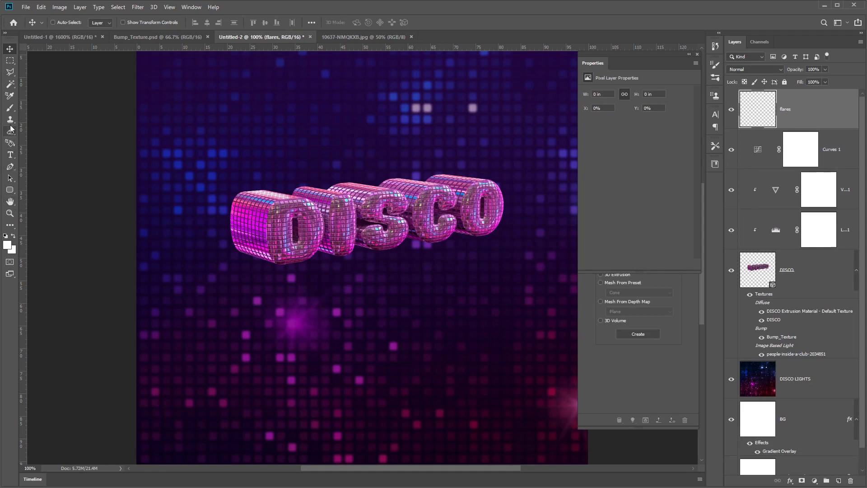
Load the Stars and Flares brush set for the Brush tool and set the S&F-10 brush size to 72 px
{"action": "left_click", "coordinate": [10, 107]}
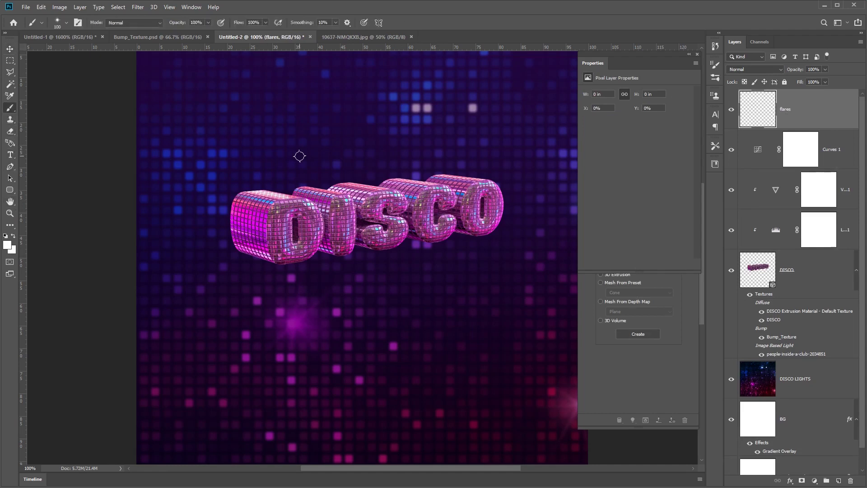
{"action": "left_click", "coordinate": [714, 78]}
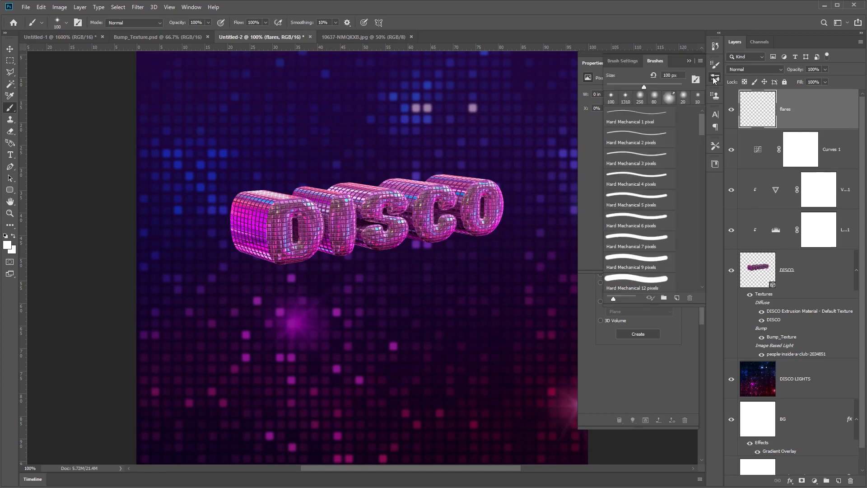
{"action": "left_click", "coordinate": [714, 78]}
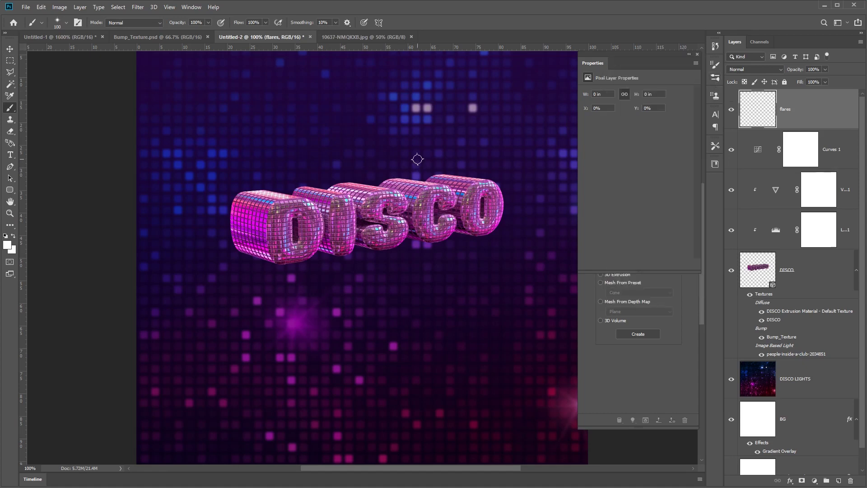
{"action": "right_click", "coordinate": [424, 138]}
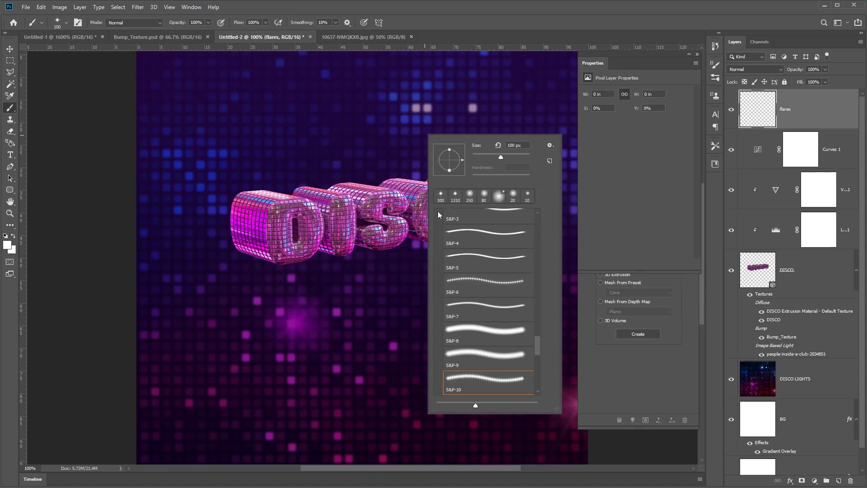
{"action": "left_click", "coordinate": [550, 144]}
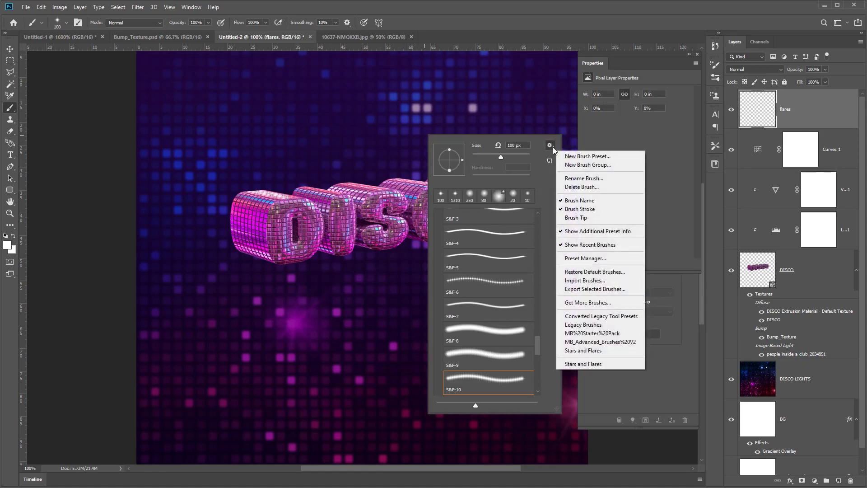
{"action": "left_click", "coordinate": [593, 351]}
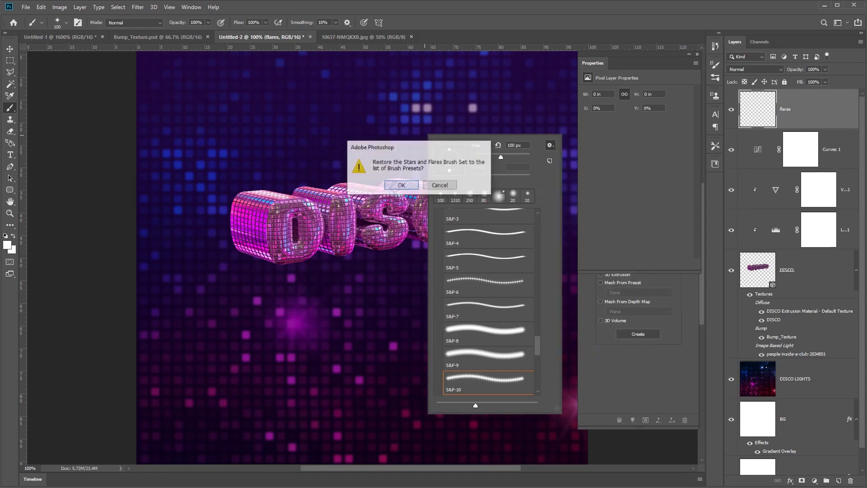
{"action": "left_click", "coordinate": [399, 185]}
{"action": "left_click_drag", "start_coordinate": [494, 154], "coordinate": [492, 154]}
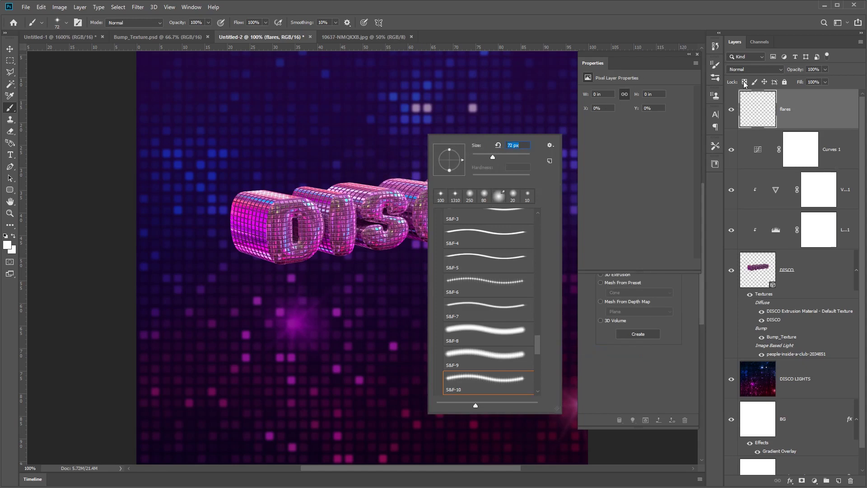
Review the flare brush's Shape Dynamics, including its size and angle jitter, in the brush settings
{"action": "left_click", "coordinate": [716, 78]}
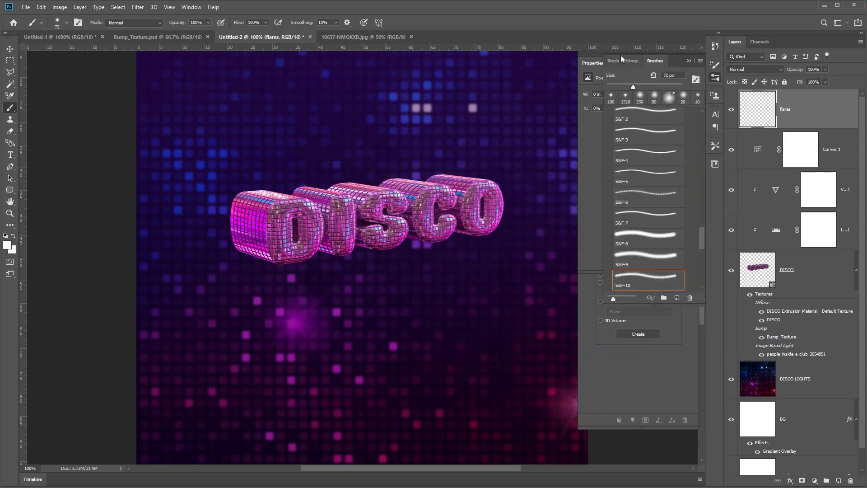
{"action": "left_click", "coordinate": [622, 59]}
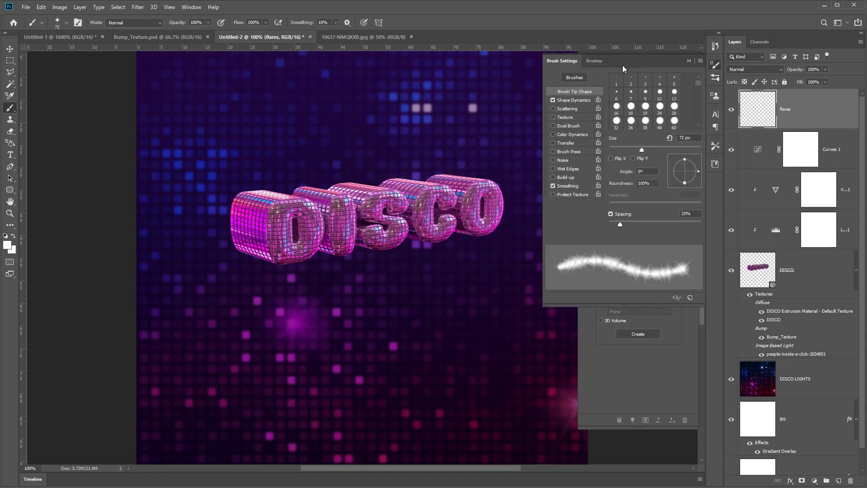
{"action": "left_click", "coordinate": [575, 100]}
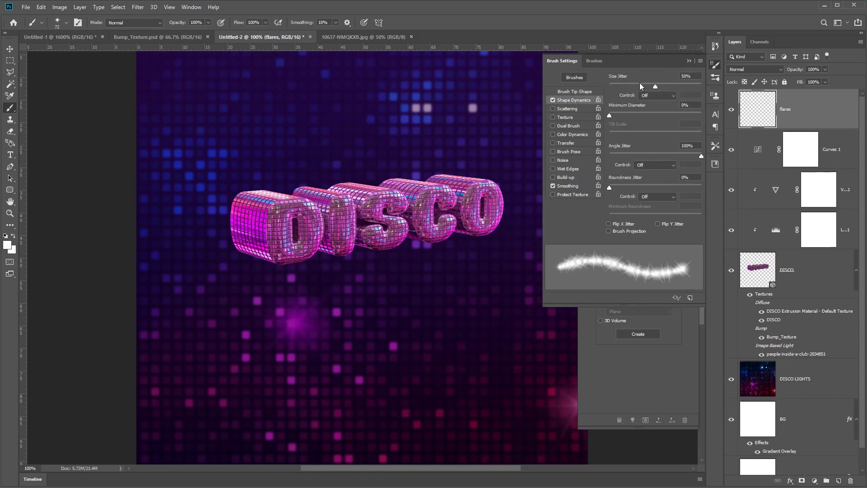
{"action": "left_click", "coordinate": [576, 186]}
{"action": "mouse_move", "coordinate": [700, 156]}
{"action": "left_mouse_down"}
{"action": "mouse_move", "coordinate": [617, 153]}
{"action": "mouse_move", "coordinate": [633, 155]}
{"action": "left_mouse_up"}
Paint single white flares on bright edges and corners of the DISCO letters on the flares layer
{"action": "left_click", "coordinate": [400, 195]}
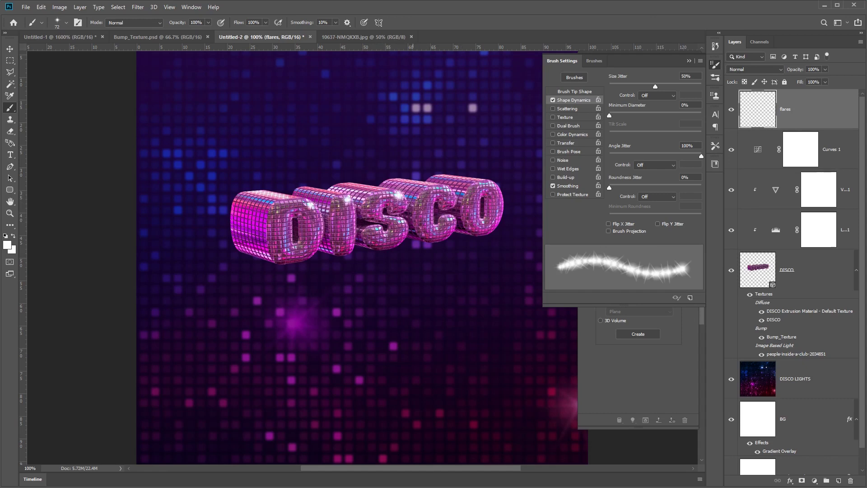
{"action": "left_click", "coordinate": [377, 231]}
{"action": "left_click", "coordinate": [291, 248]}
{"action": "left_click", "coordinate": [494, 184]}
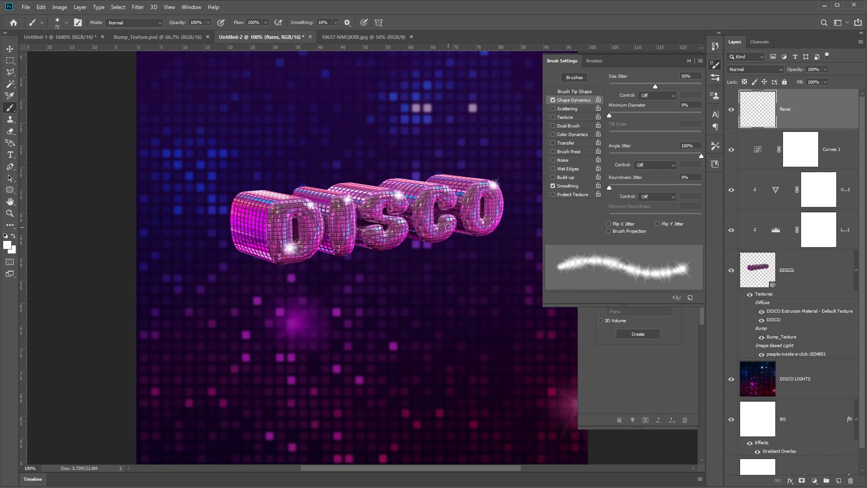
{"action": "left_click", "coordinate": [450, 221]}
Add a Gradient Map adjustment above the flares layer using the CSP True Sky Sundown preset, with Dither enabled
{"action": "left_click", "coordinate": [813, 480]}
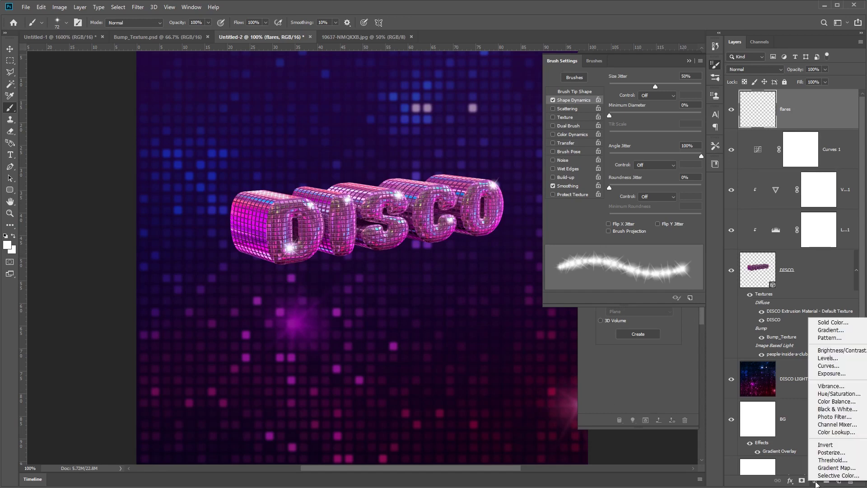
{"action": "left_click", "coordinate": [837, 468]}
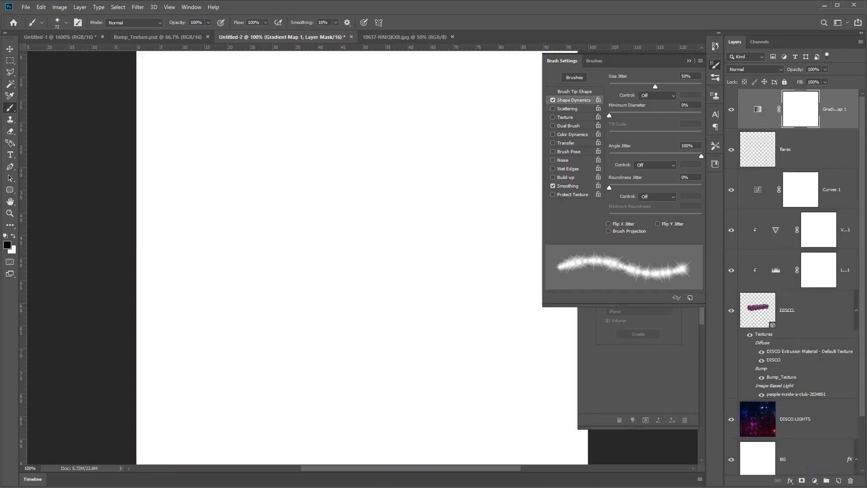
{"action": "left_click", "coordinate": [758, 113]}
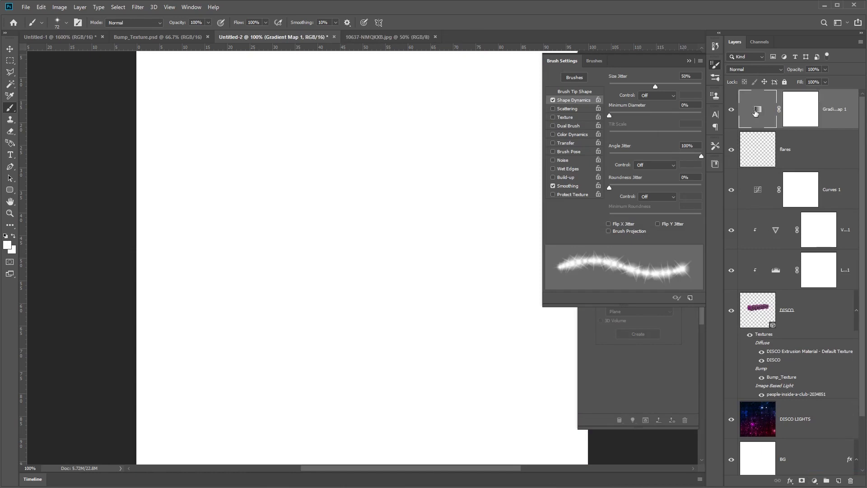
{"action": "left_click", "coordinate": [716, 64]}
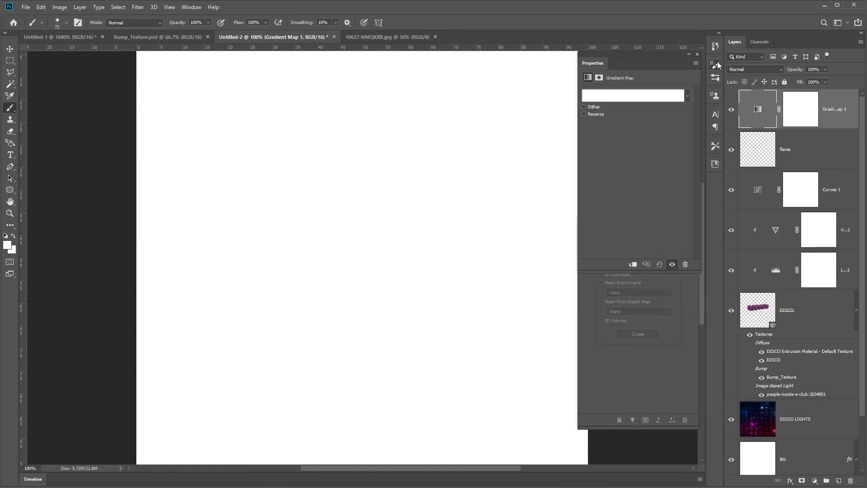
{"action": "left_click", "coordinate": [633, 97]}
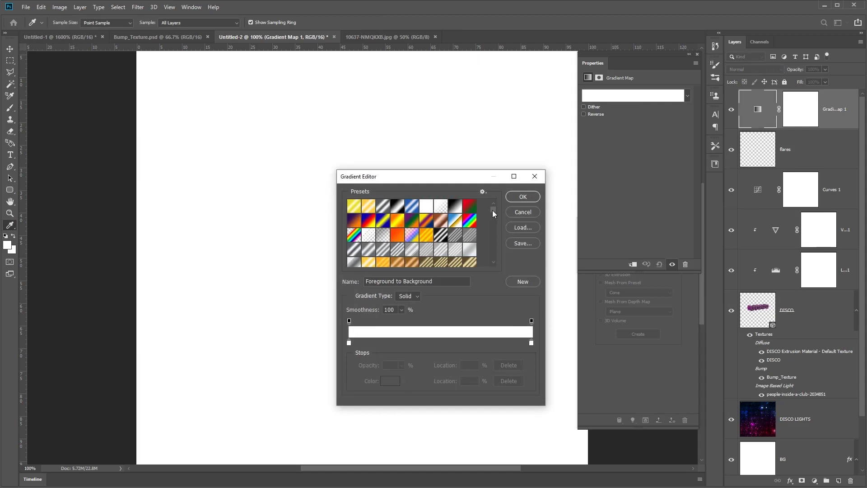
{"action": "left_click_drag", "start_coordinate": [492, 210], "coordinate": [494, 239]}
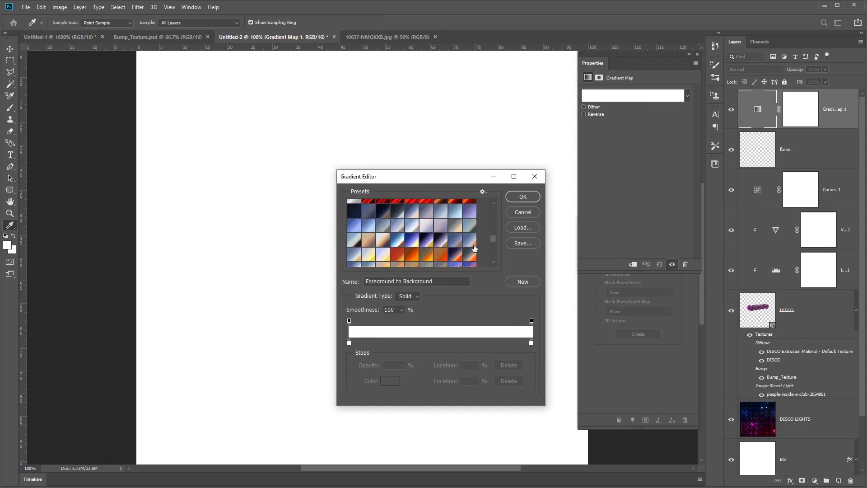
{"action": "left_click", "coordinate": [353, 256]}
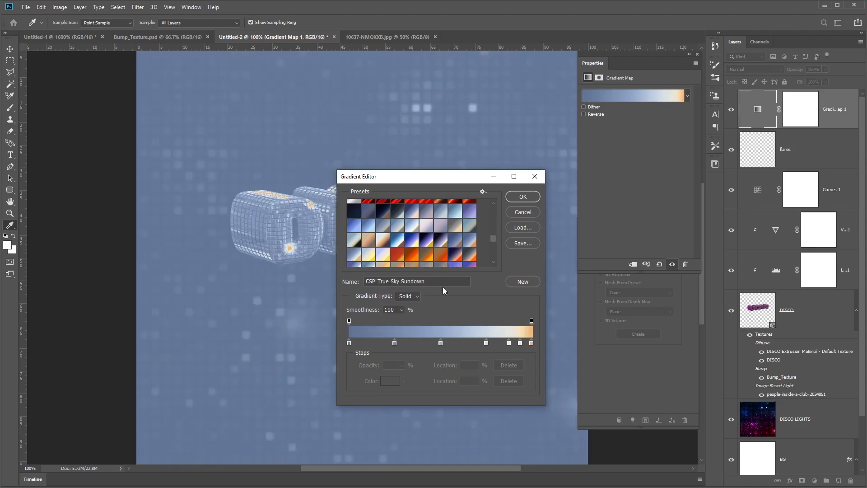
{"action": "left_click", "coordinate": [533, 198]}
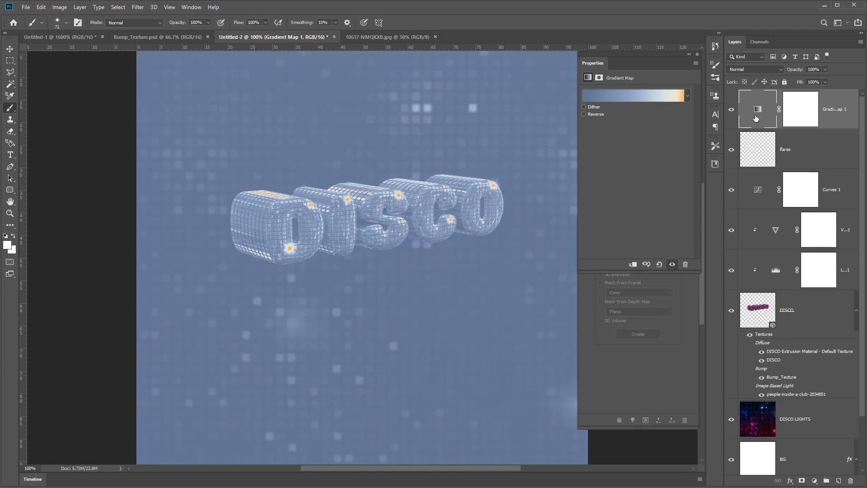
{"action": "left_click", "coordinate": [582, 107]}
Set the Gradient Map layer's blend mode to Color and lower its opacity
{"action": "left_click", "coordinate": [774, 70]}
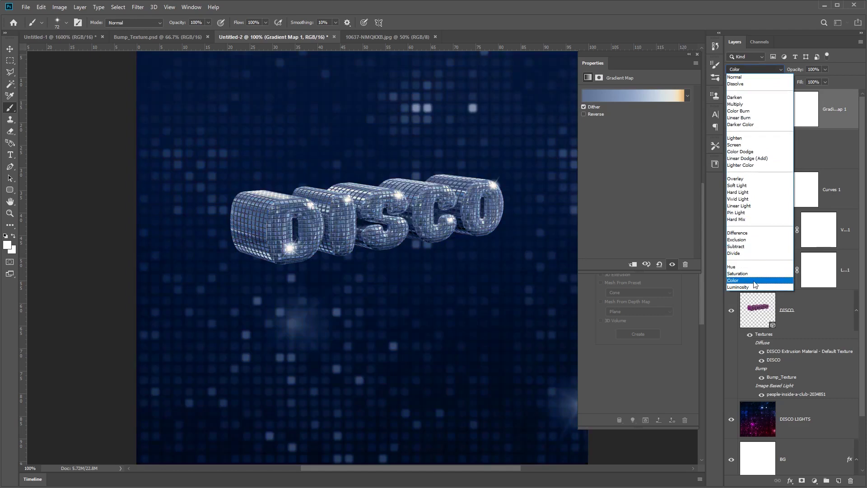
{"action": "left_click", "coordinate": [753, 280]}
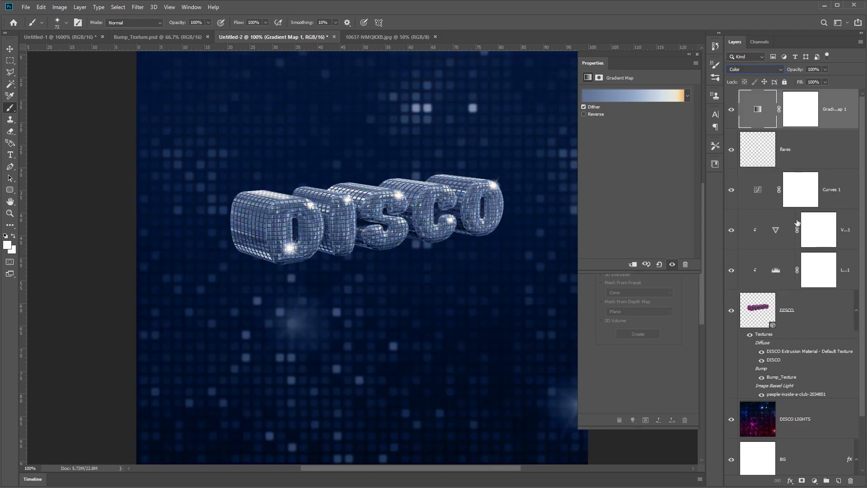
{"action": "left_click", "coordinate": [814, 69]}
{"action": "type", "text": "5"}
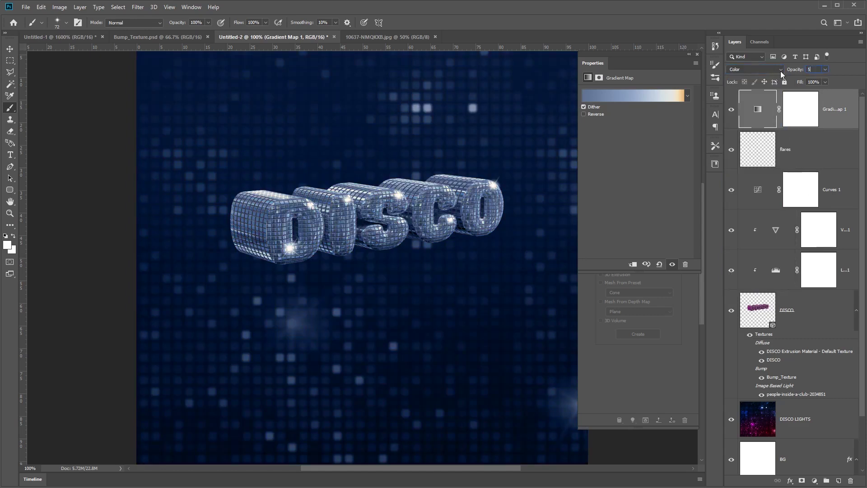